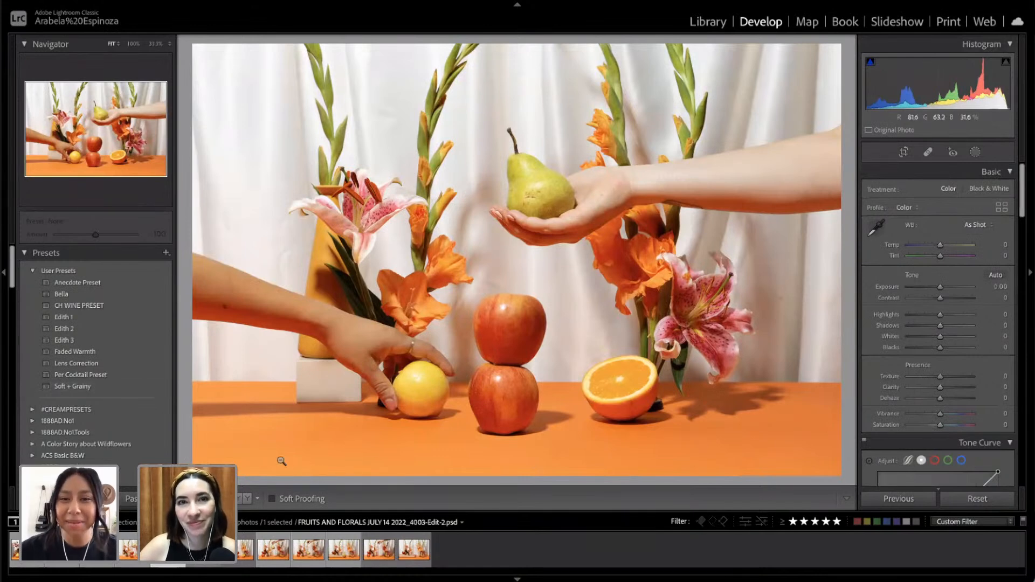
- Compare the fruit and flower still-life photos with the finished edits, checking the hand holding the pear up close
left_click(97, 549)
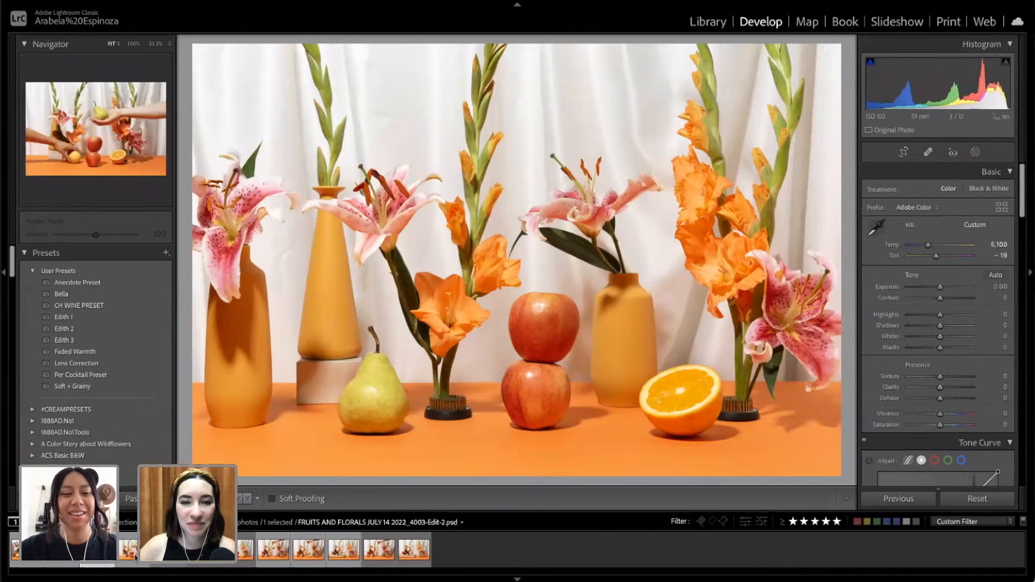
left_click(130, 549)
left_click(167, 549)
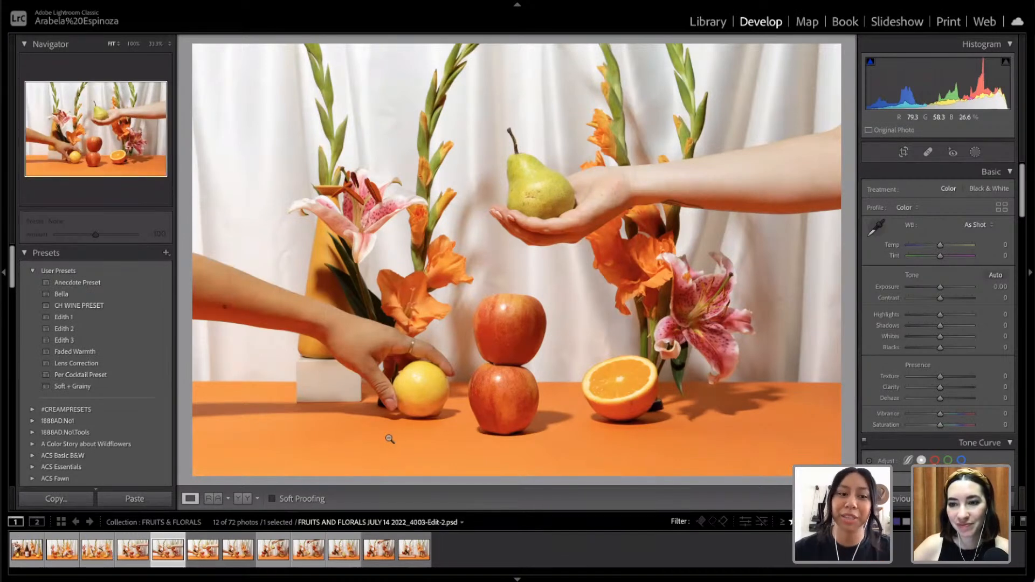
left_click(200, 550)
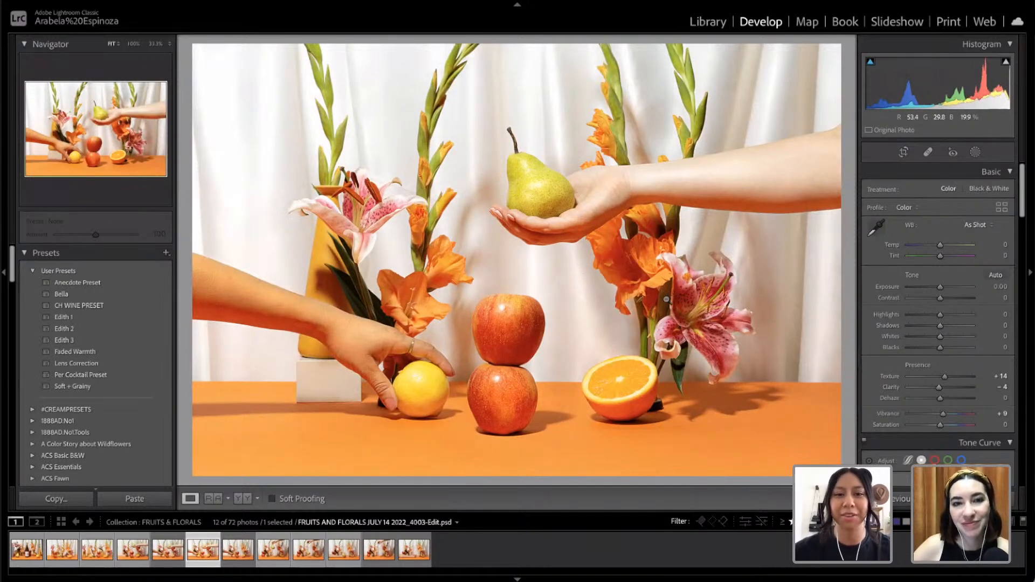
left_click(563, 237)
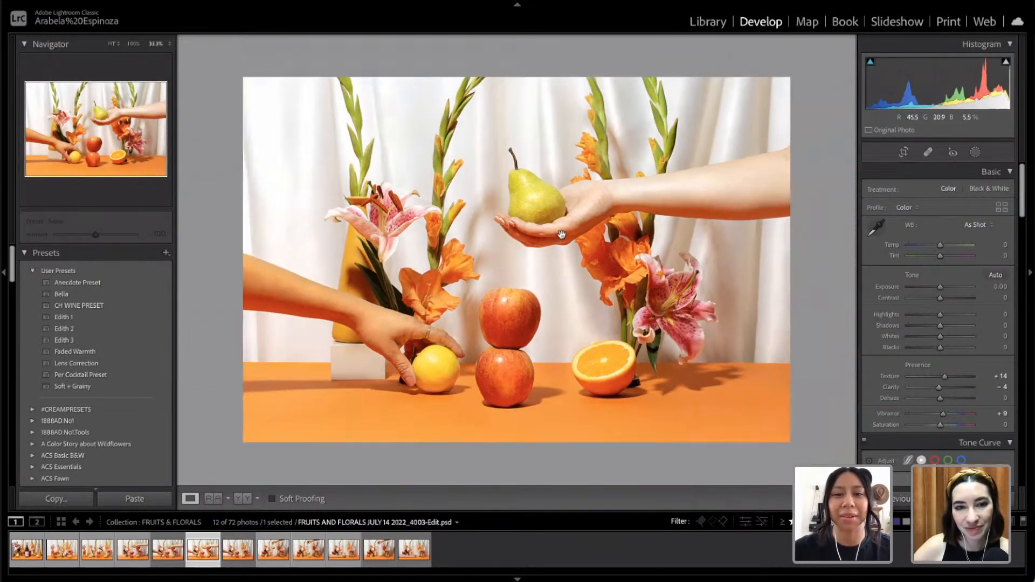
left_click(576, 225)
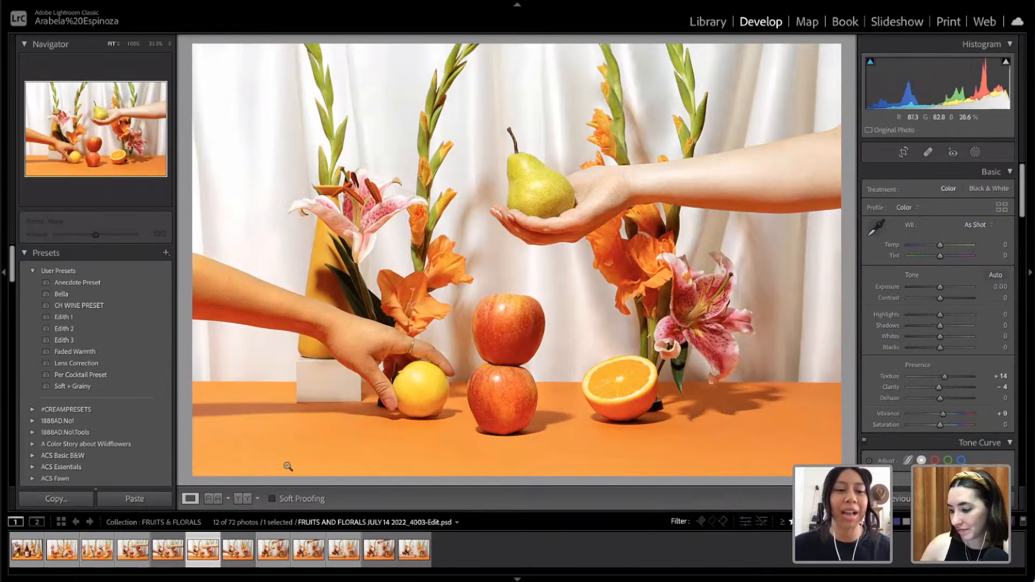
- Open FRUITS AND FLORALS JULY 14 2022_3953.CR2 from Lightroom in Photoshop for editing, resolving the color profile mismatch
left_click(99, 549)
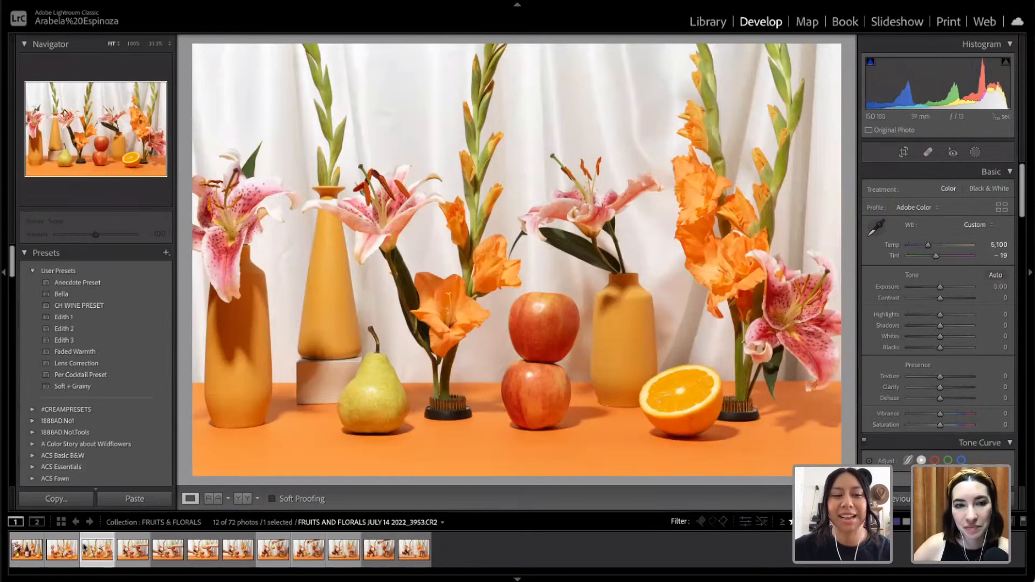
right_click(98, 555)
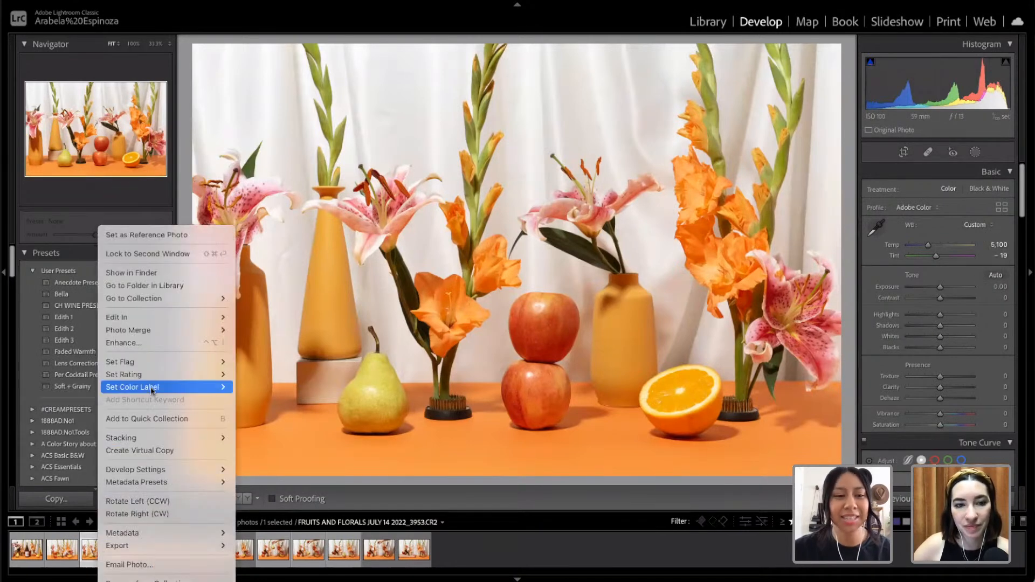
mouse_move(135, 321)
left_click(324, 319)
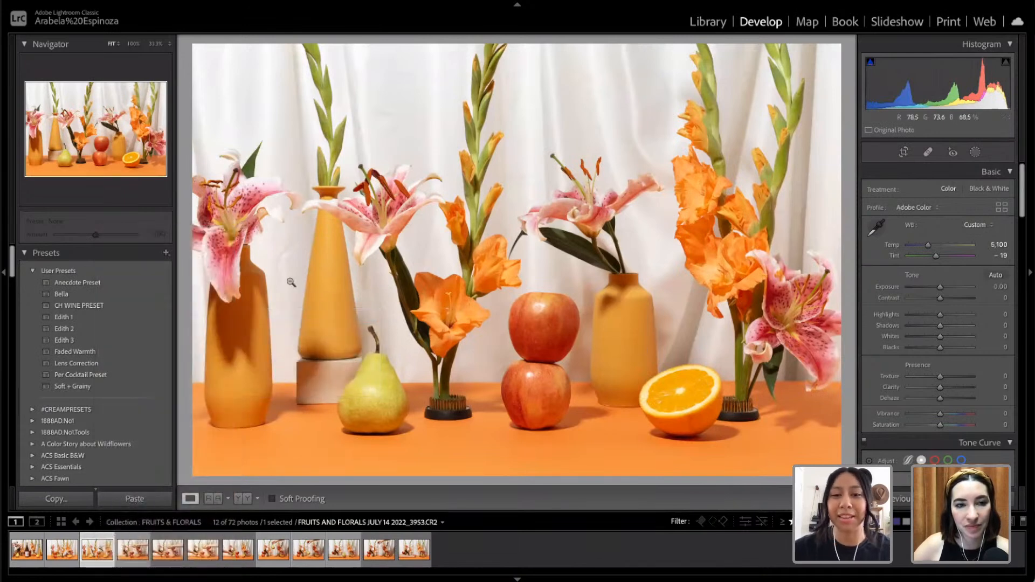
left_click(662, 204)
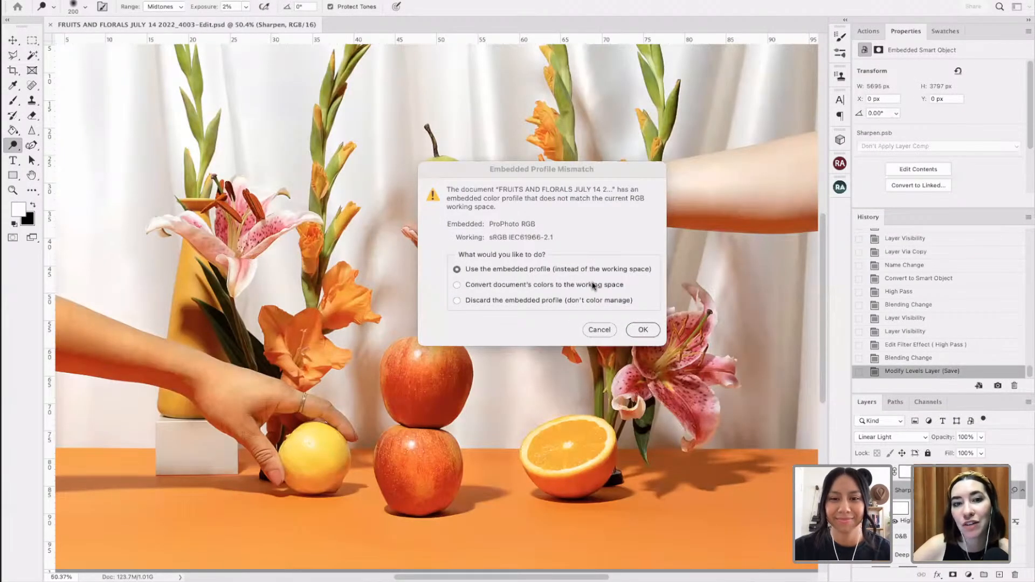
left_click(593, 285)
left_click(643, 329)
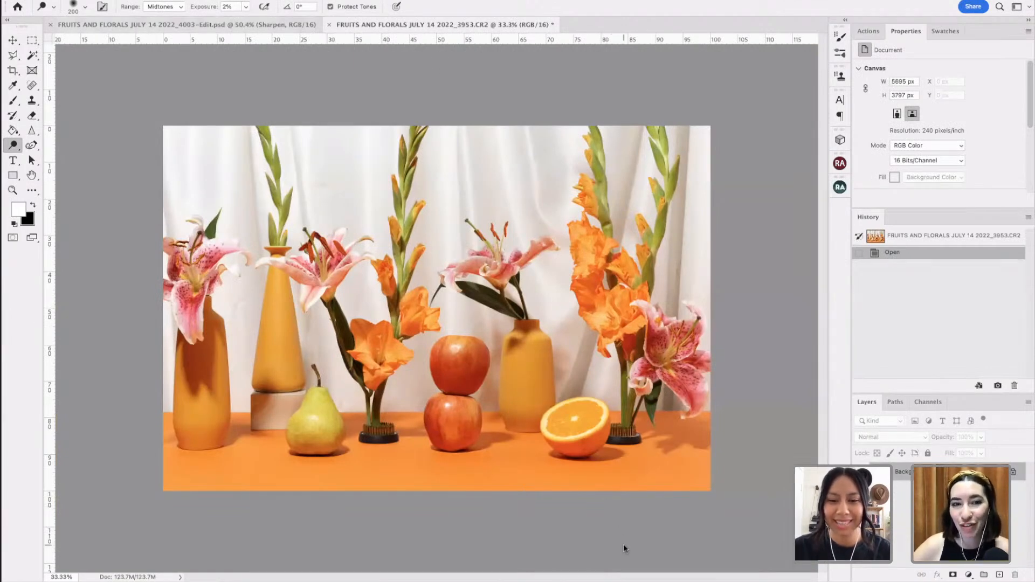
- Switch to the finished 4003-Edit.psd document and enlarge the layer list so more of its layer stack is visible
left_click(272, 24)
scroll(639, 264, "down", 4)
scroll(634, 269, "up", 3)
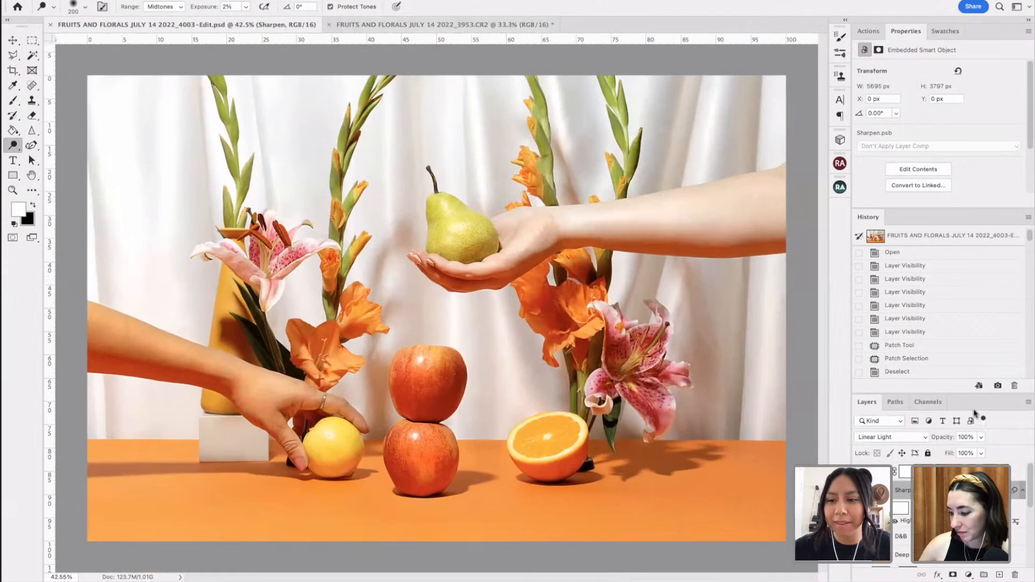
left_click_drag(956, 208, 957, 165)
left_click_drag(962, 393, 961, 281)
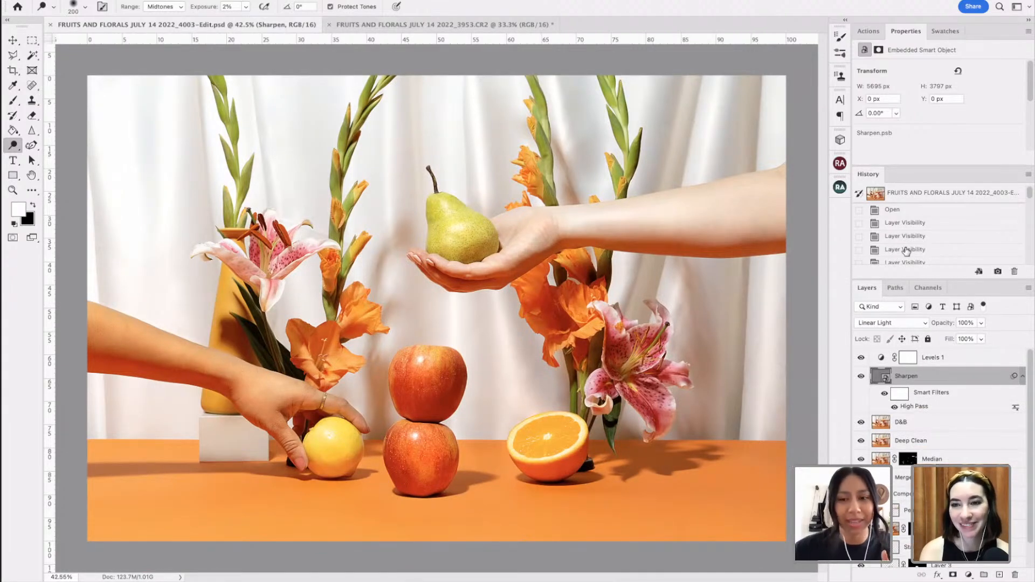
- Display the saved actions and review the finished edit's layer stack, from Levels 1 down through Merge Visible Layer
left_click(869, 31)
left_click(906, 32)
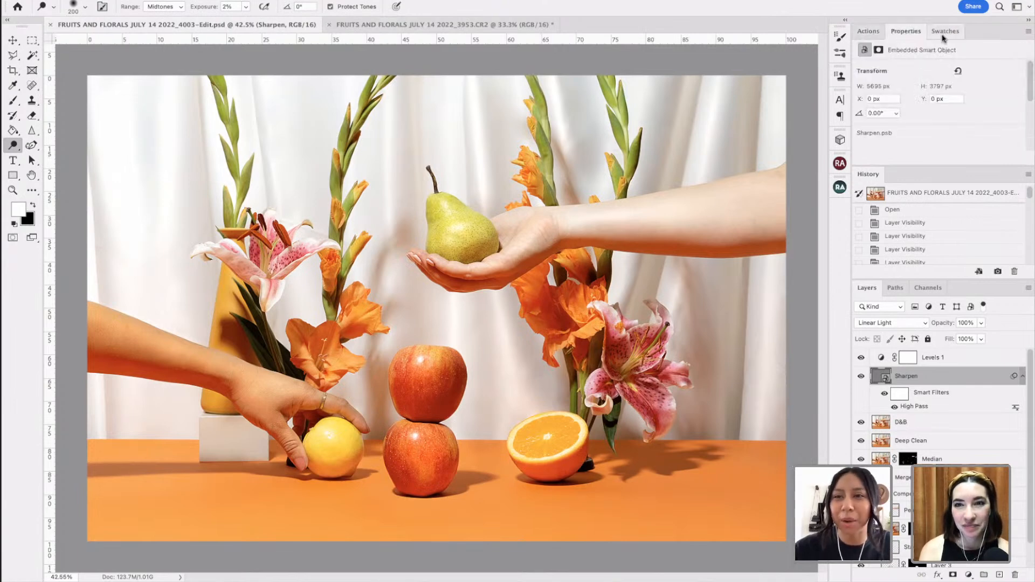
left_click(869, 31)
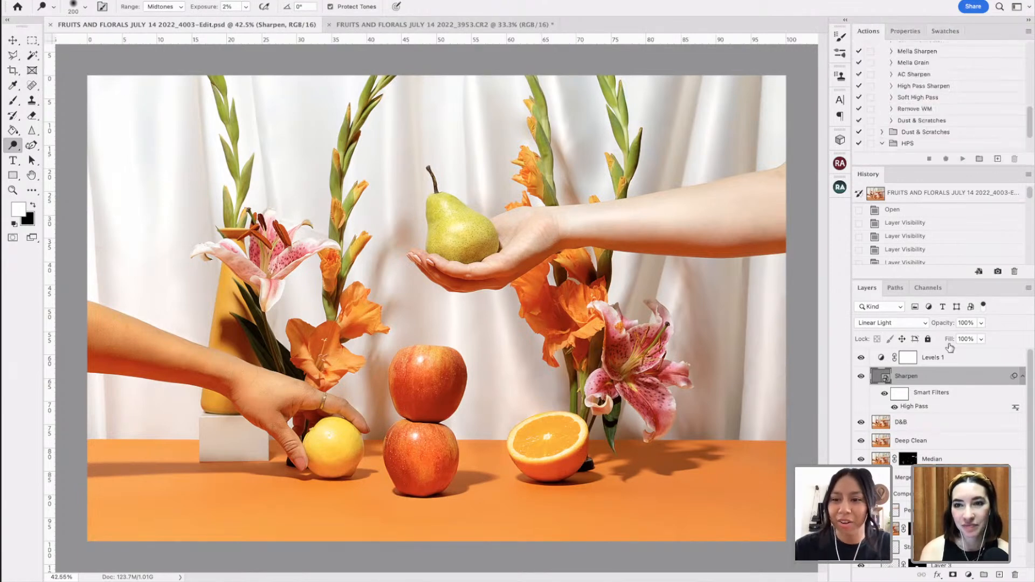
scroll(944, 424, "down", 2)
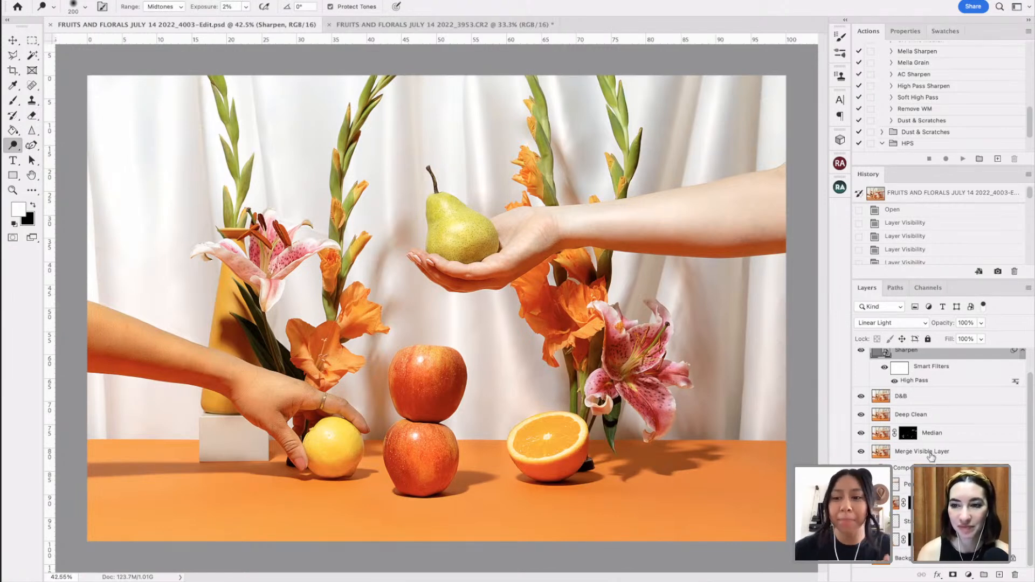
scroll(933, 433, "up", 1)
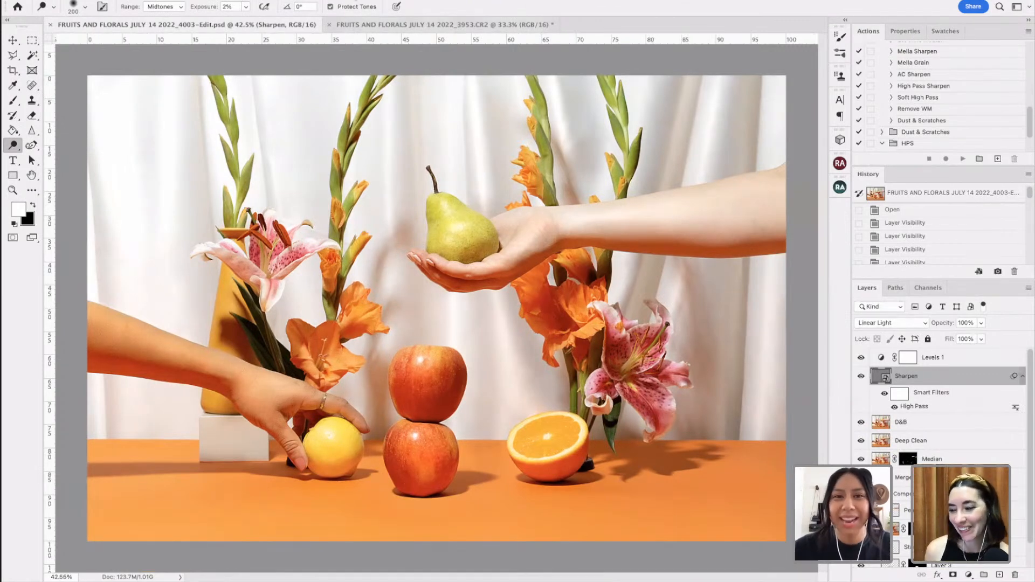
- In the 3953.CR2 document, duplicate the Background layer and rename the copy "Clean"
left_click(427, 25)
scroll(477, 221, "up", 4)
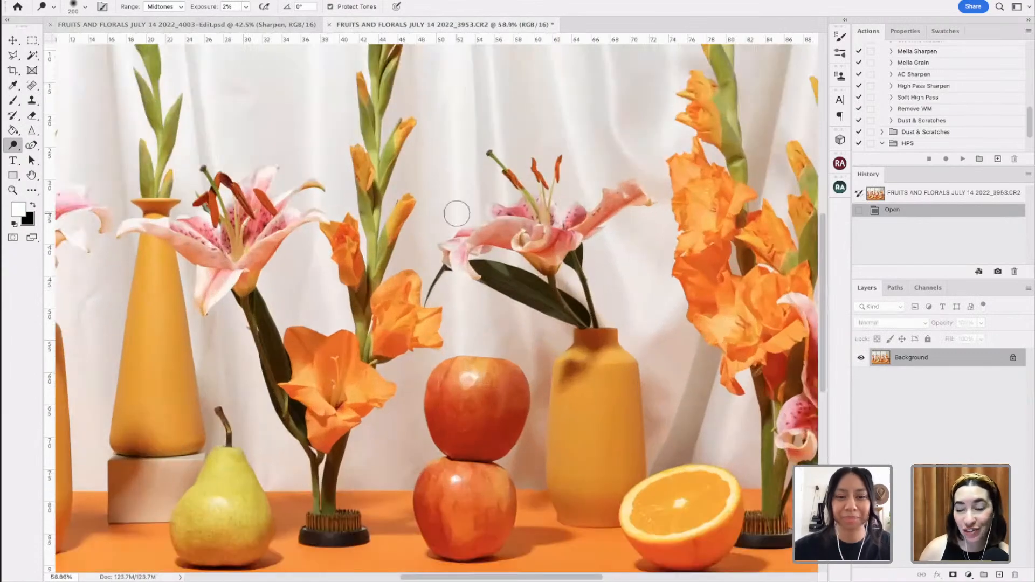
key("super+0")
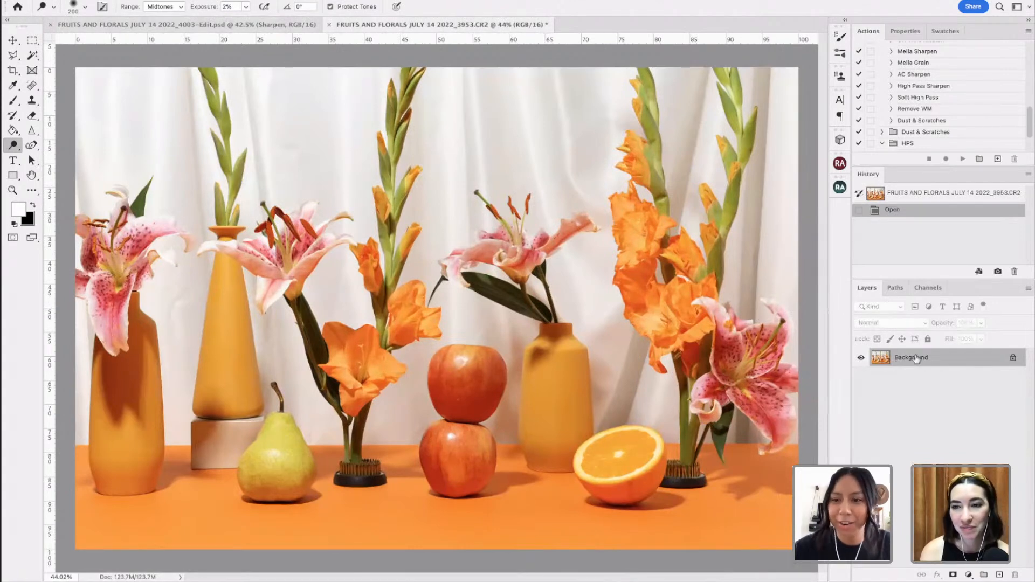
key("ctrl+j")
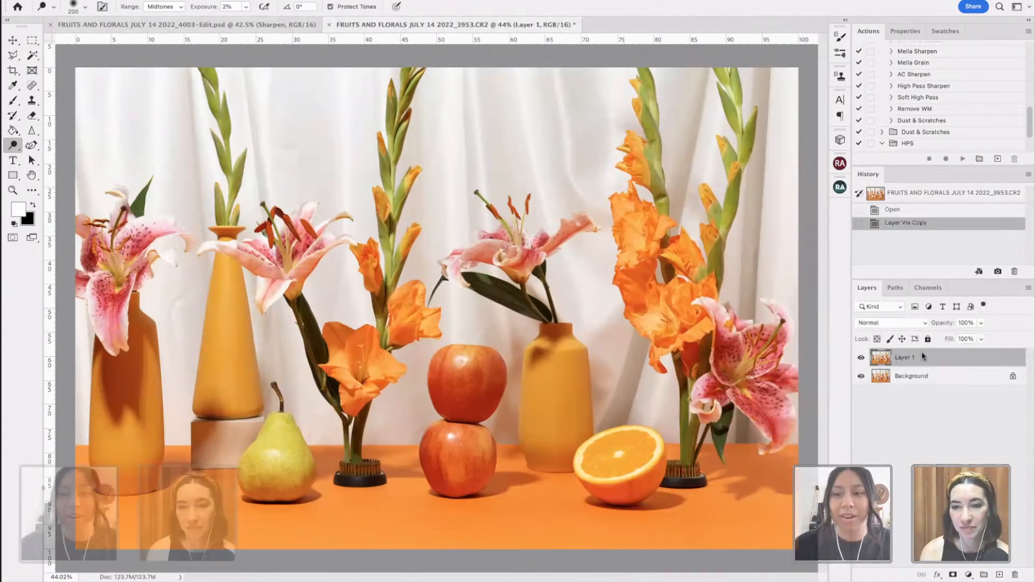
double_click(904, 358)
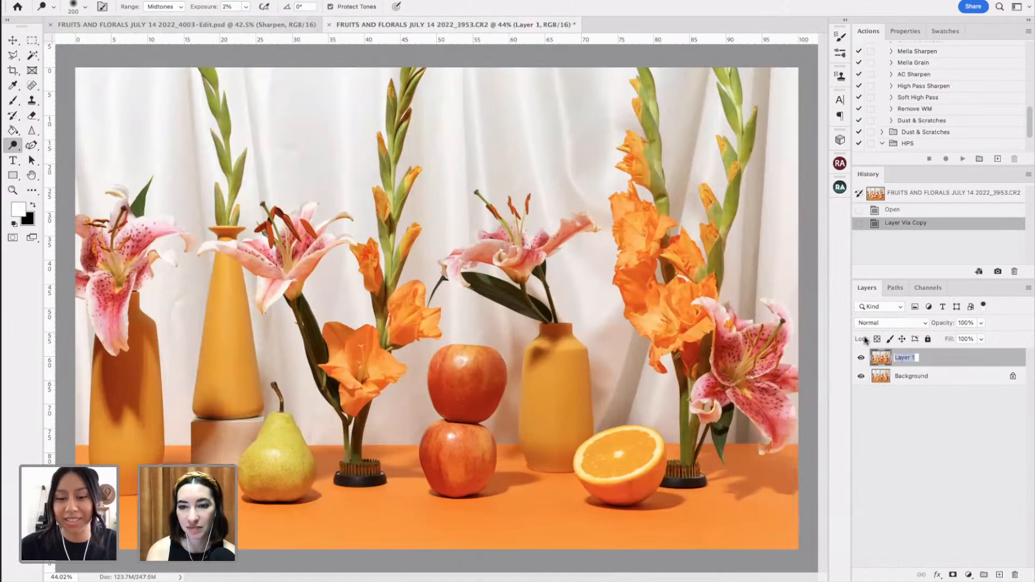
type("Clean")
key("Return")
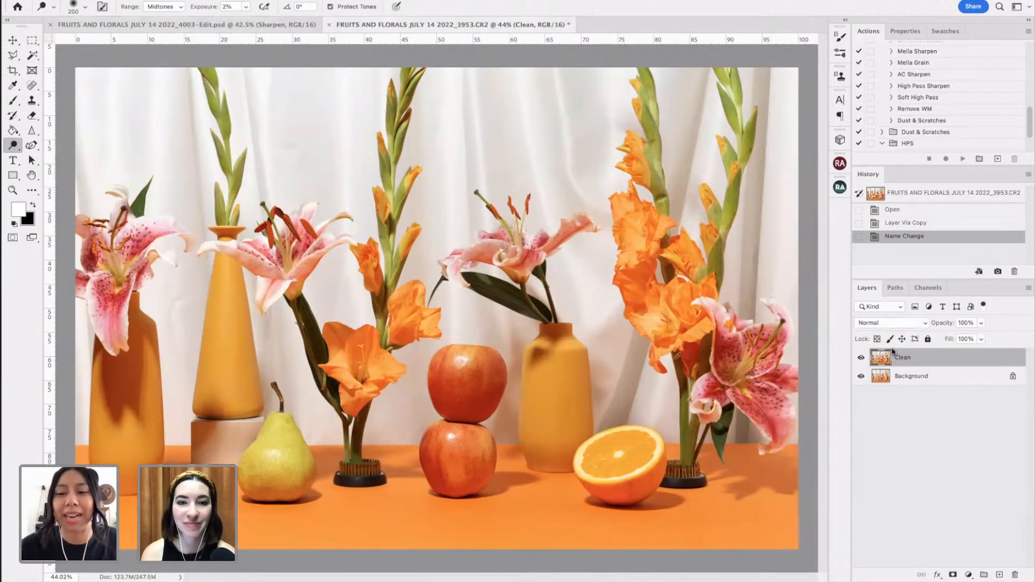
- Inspect the orange tabletop, vases, pear, flower holder and apples up close for dust and blemishes
key("ctrl+plus")
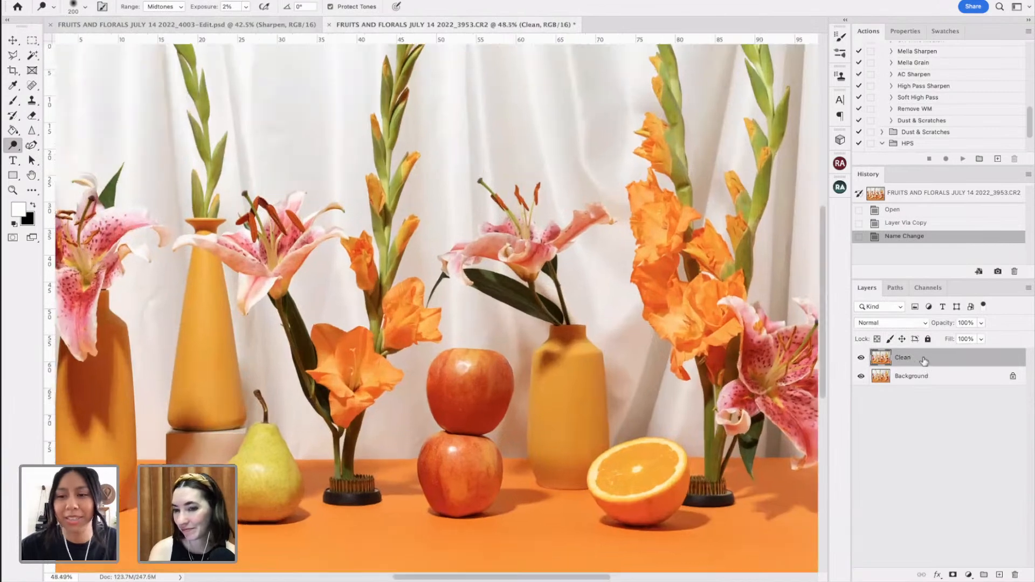
scroll(380, 318, "up", 2)
scroll(380, 316, "down", 3)
scroll(380, 316, "left", 3)
scroll(381, 316, "up", 2)
scroll(380, 315, "right", 3)
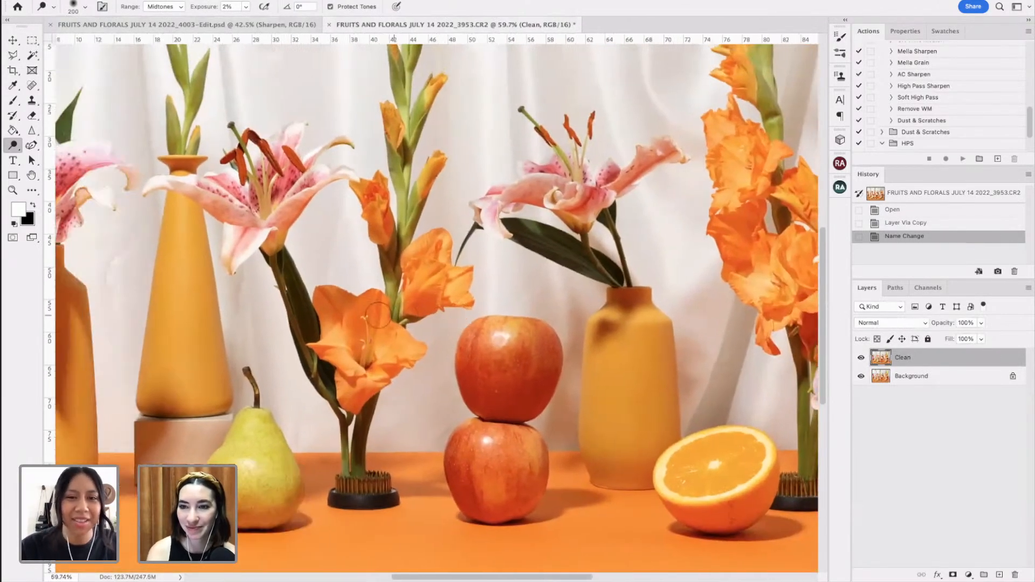
scroll(379, 314, "down", 3)
scroll(378, 314, "left", 4)
scroll(378, 316, "right", 2)
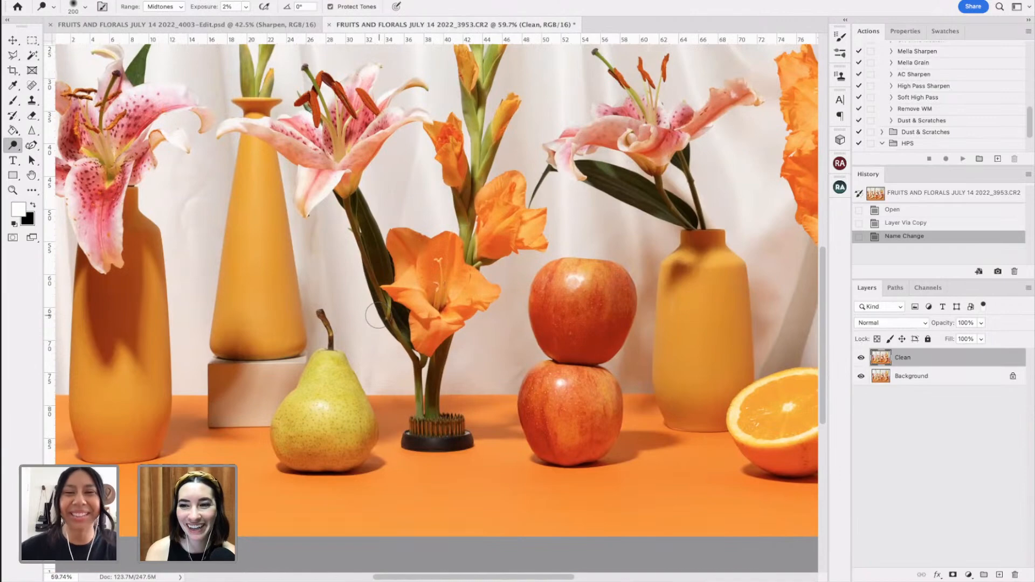
scroll(294, 284, "up", 5)
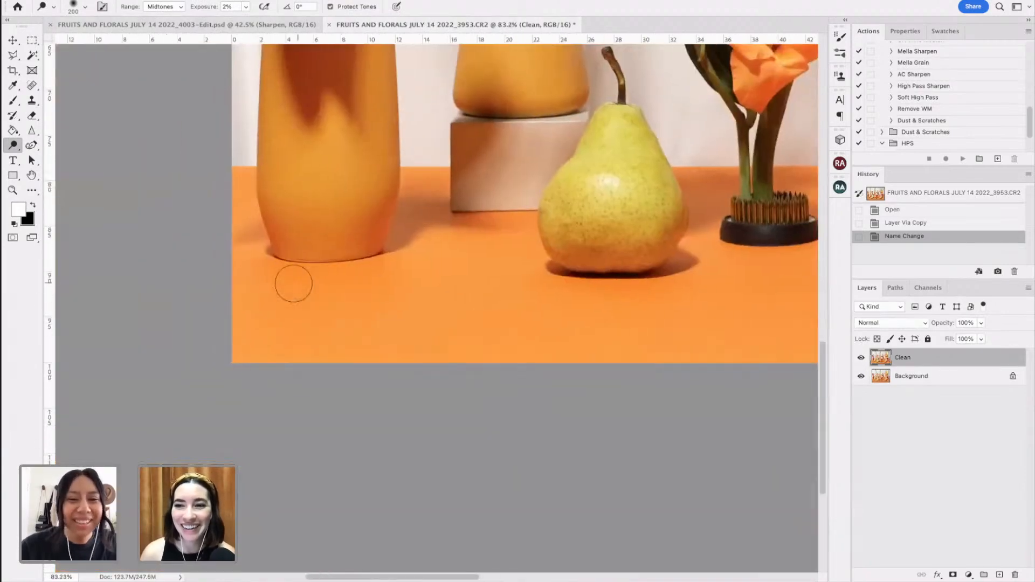
scroll(293, 283, "up", 2)
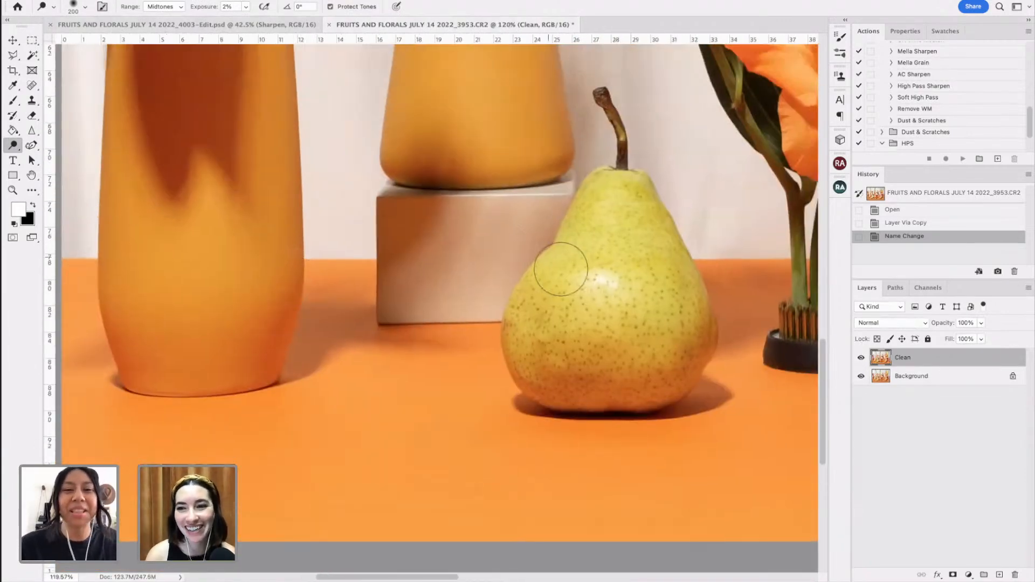
scroll(560, 265, "right", 3)
scroll(370, 358, "right", 2)
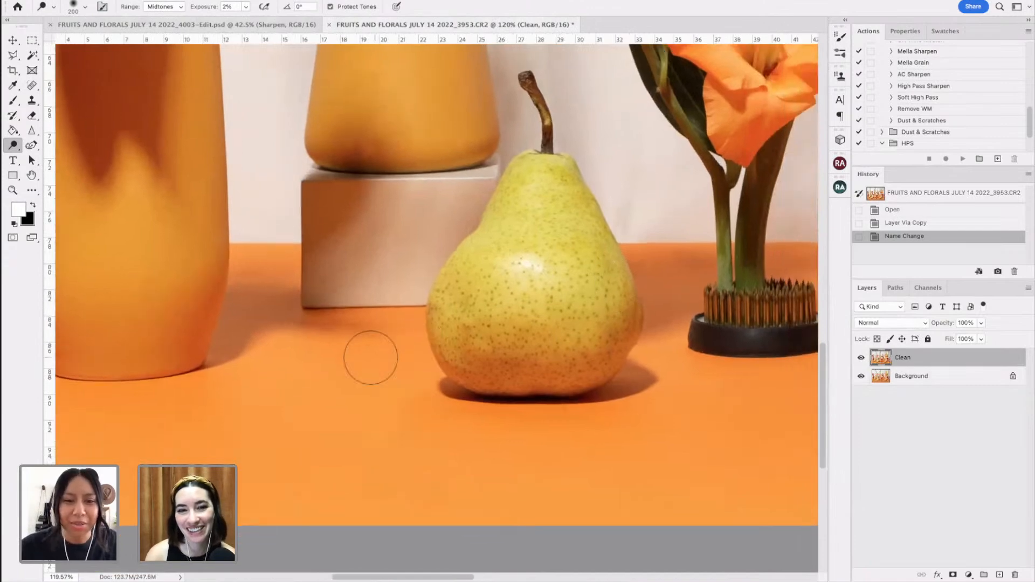
scroll(377, 353, "up", 3)
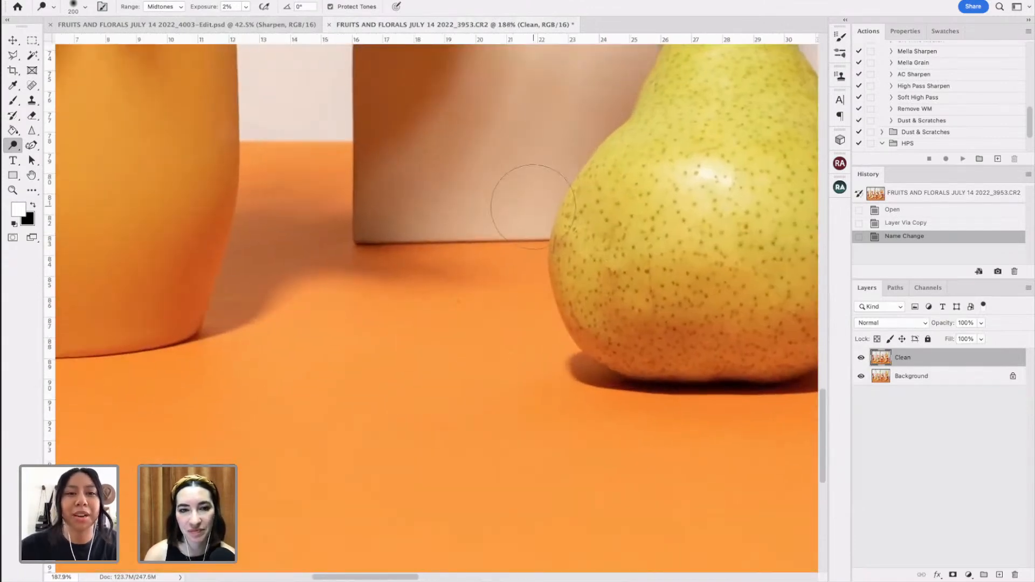
scroll(520, 185, "up", 3)
scroll(469, 405, "right", 1)
scroll(486, 378, "right", 10)
scroll(485, 377, "down", 3)
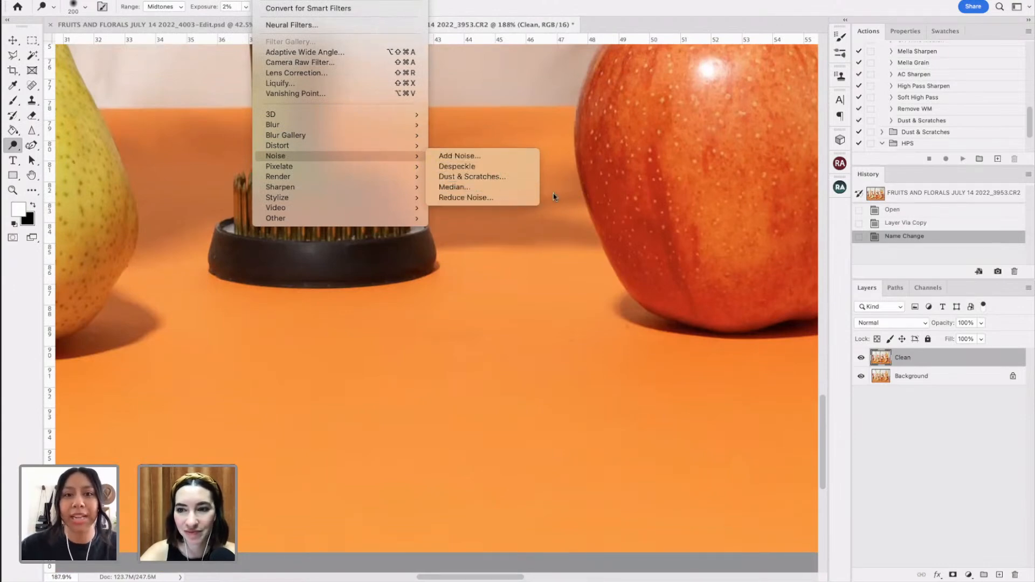
- Find the CH Wine Median action and expand it to review its recorded steps, including Dust & Scratches and Invert
left_click(918, 363)
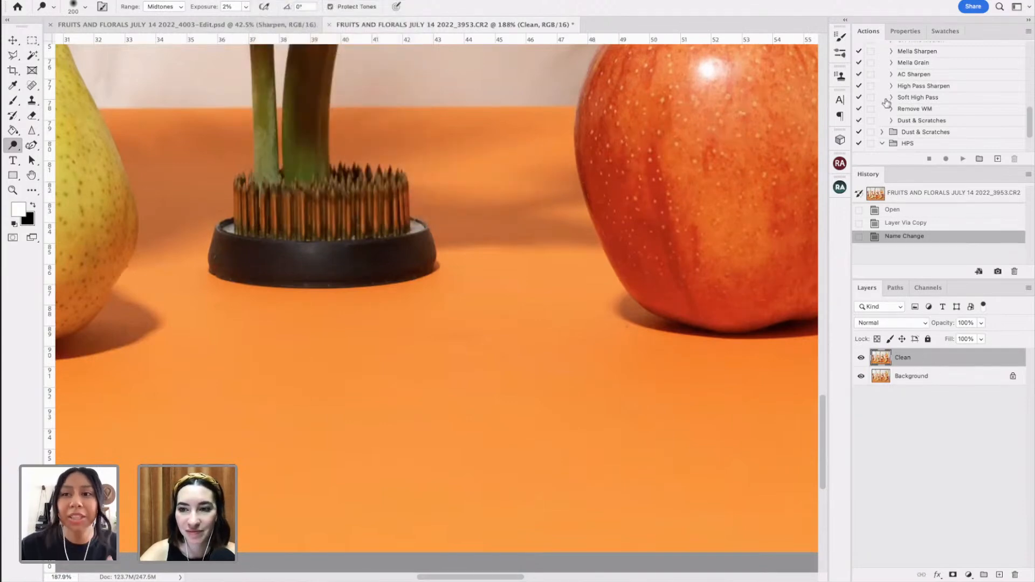
scroll(976, 113, "down", 2)
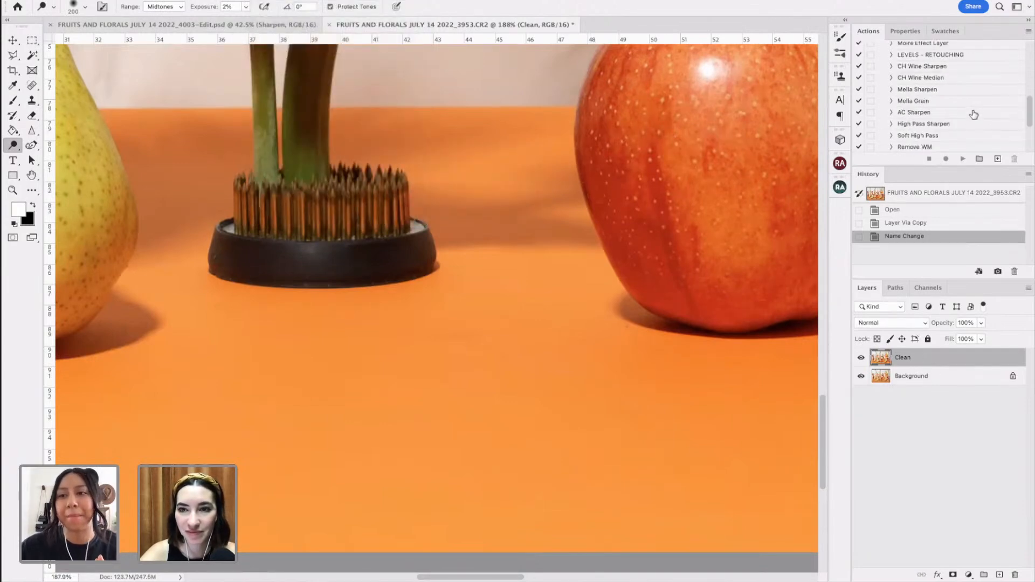
scroll(968, 107, "up", 3)
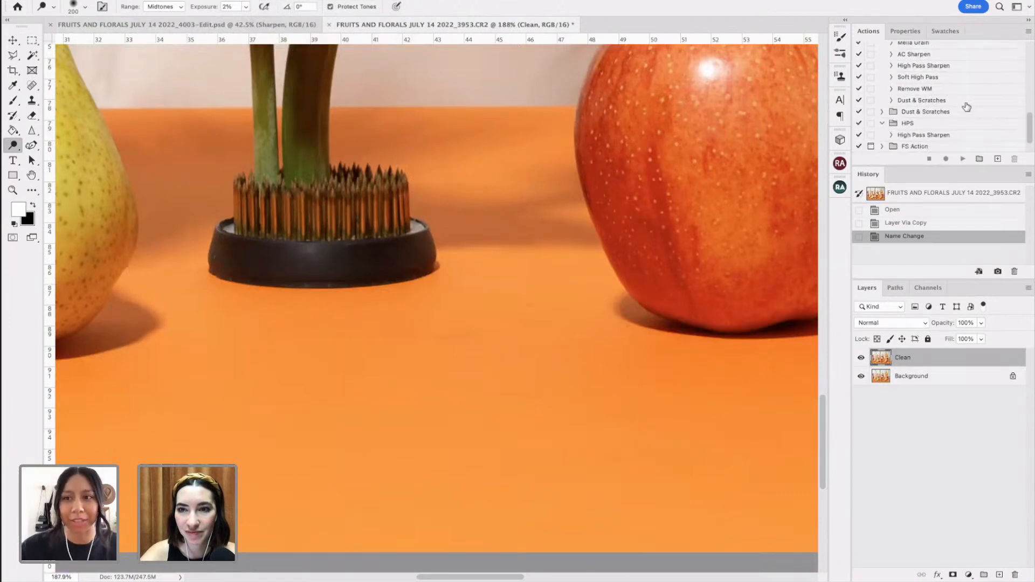
scroll(938, 95, "up", 1)
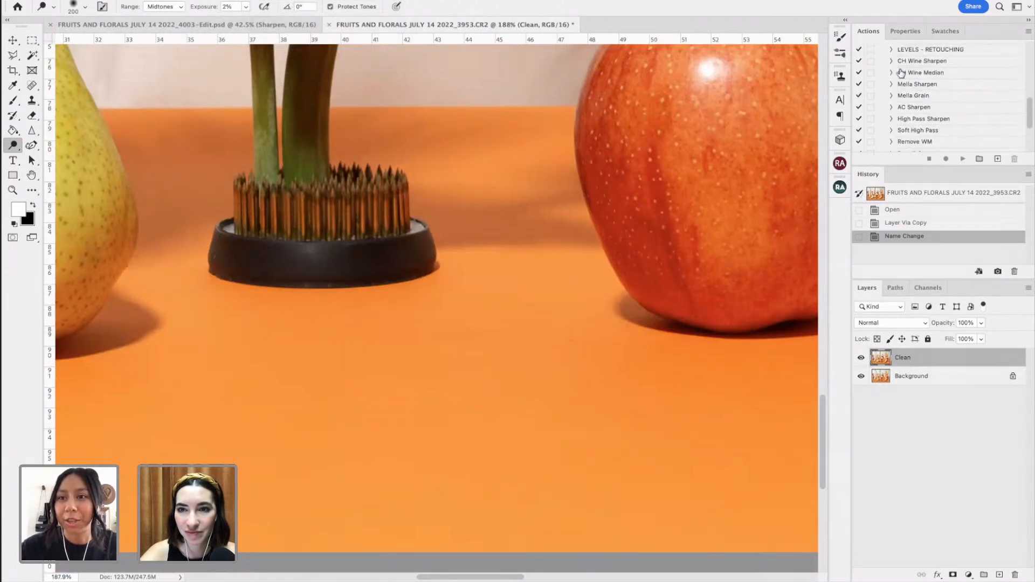
left_click(891, 72)
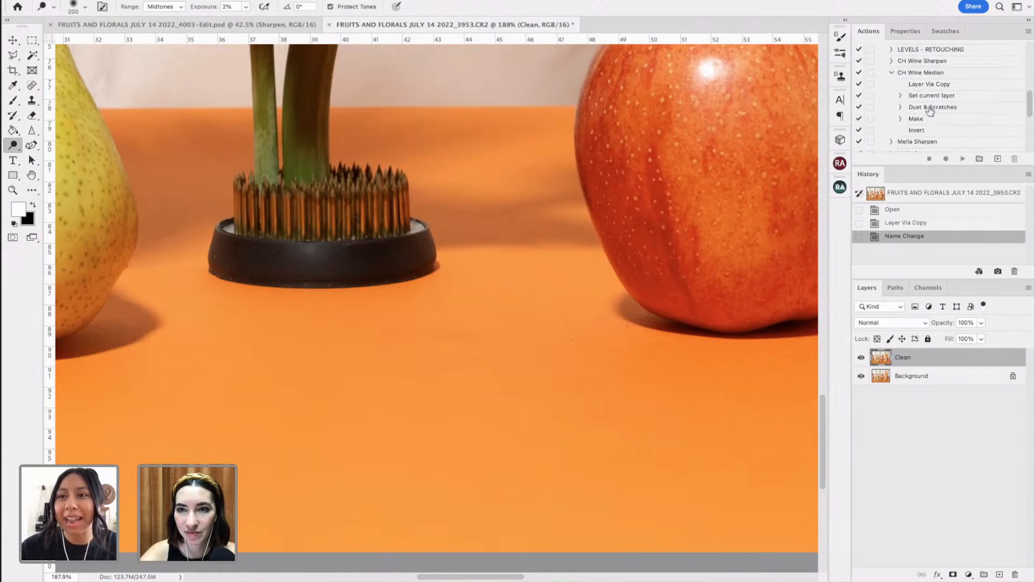
scroll(945, 109, "down", 1)
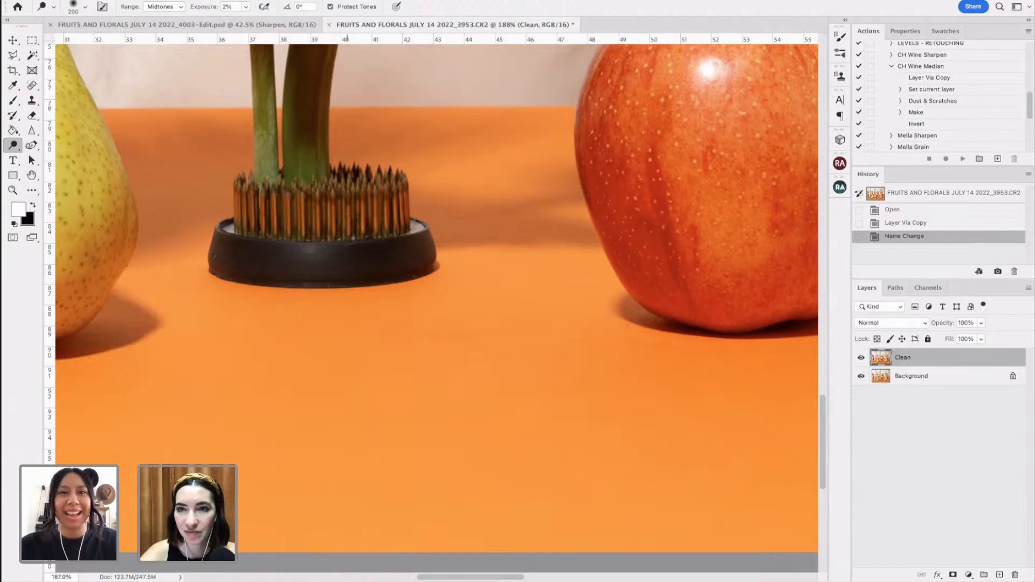
- Apply the Median noise filter to the Clean layer with a radius of 4 pixels
left_click(225, 0)
mouse_move(266, 0)
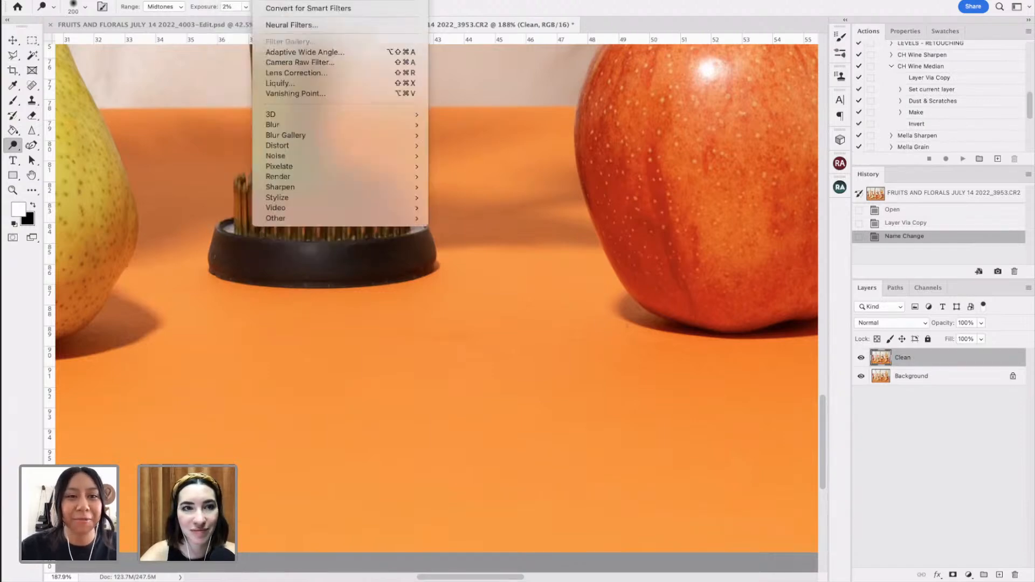
mouse_move(334, 156)
left_click(495, 188)
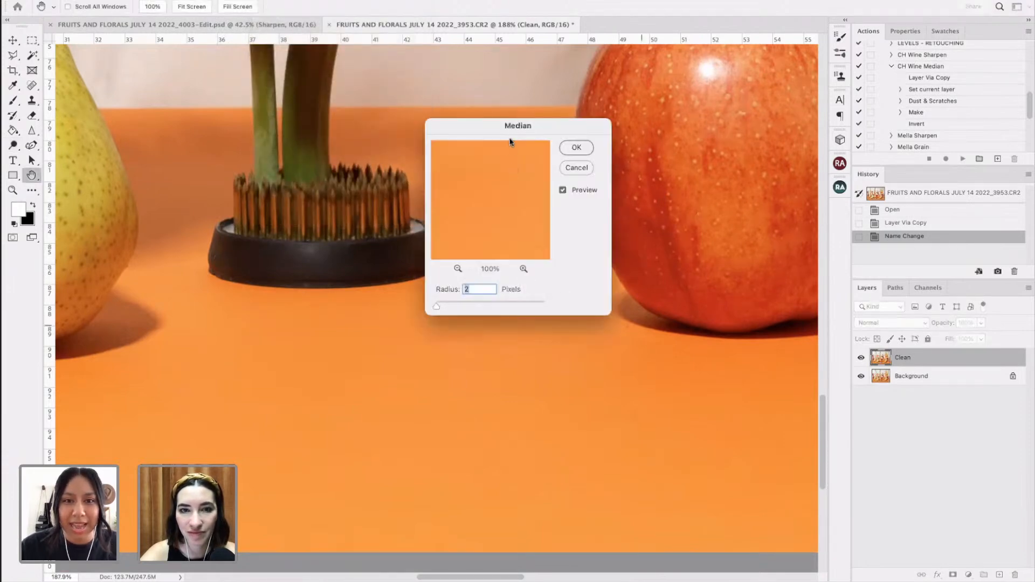
left_click_drag(510, 128, 784, 129)
left_click(558, 327)
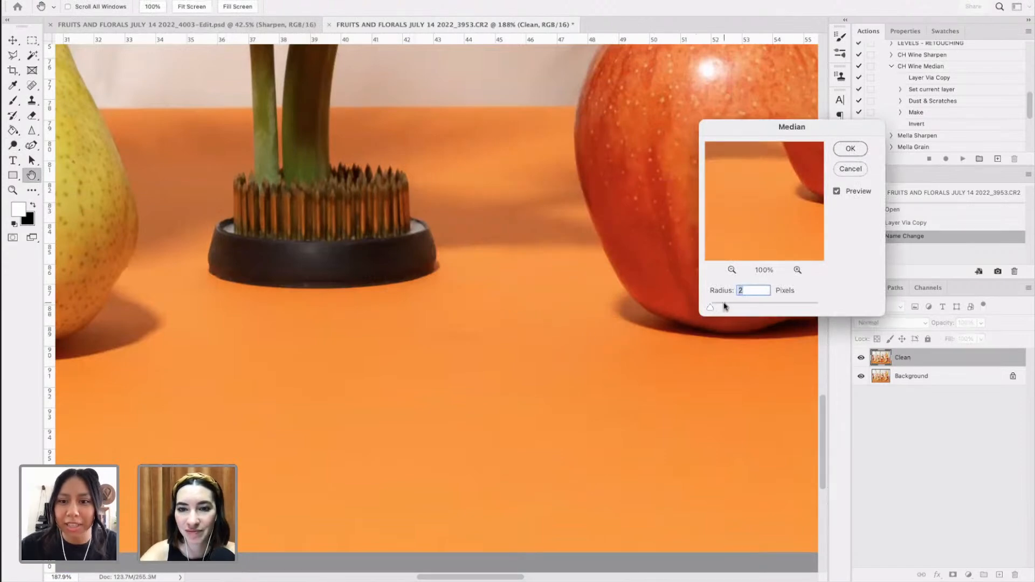
left_click_drag(710, 308, 721, 309)
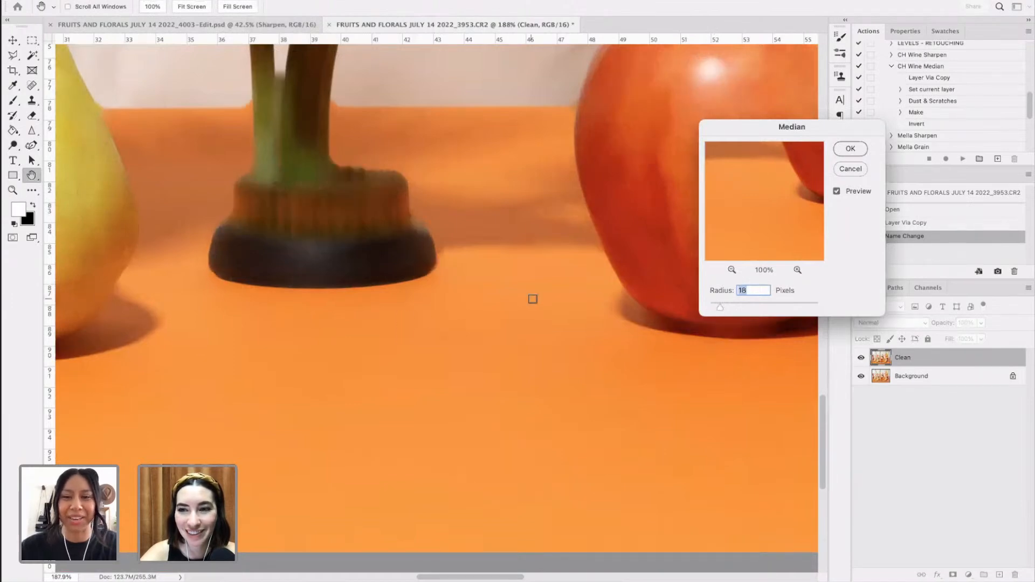
left_click_drag(721, 309, 715, 308)
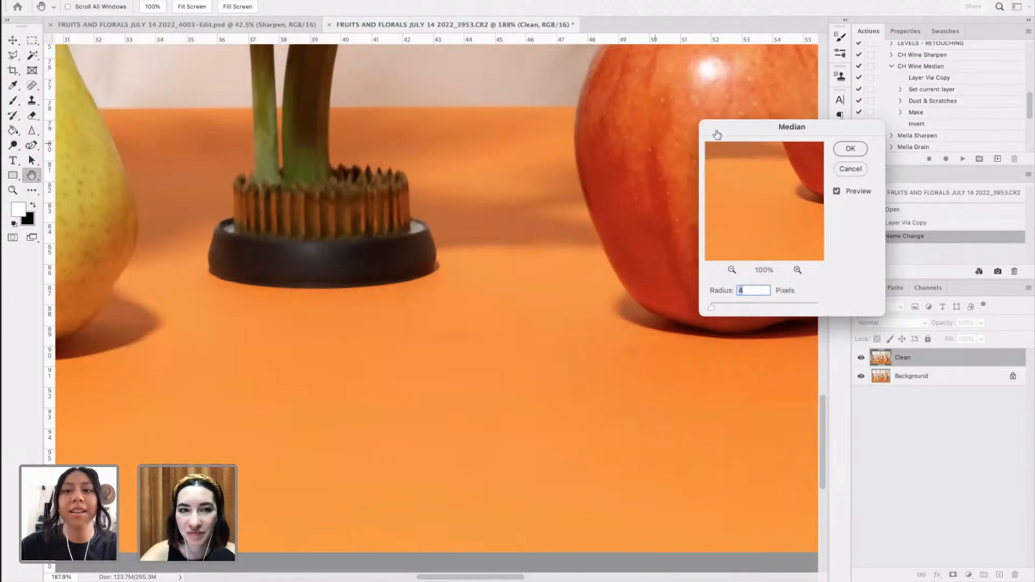
left_click(850, 149)
- Rename the Clean layer as "Median" and give it a layer mask inverted to black
double_click(904, 358)
type("M")
key("Return")
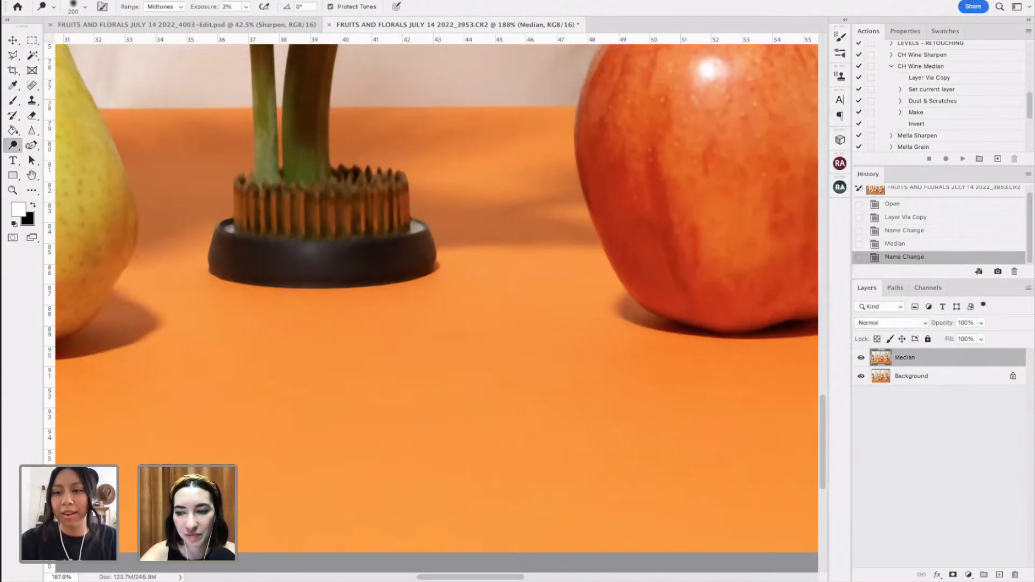
left_click(953, 576)
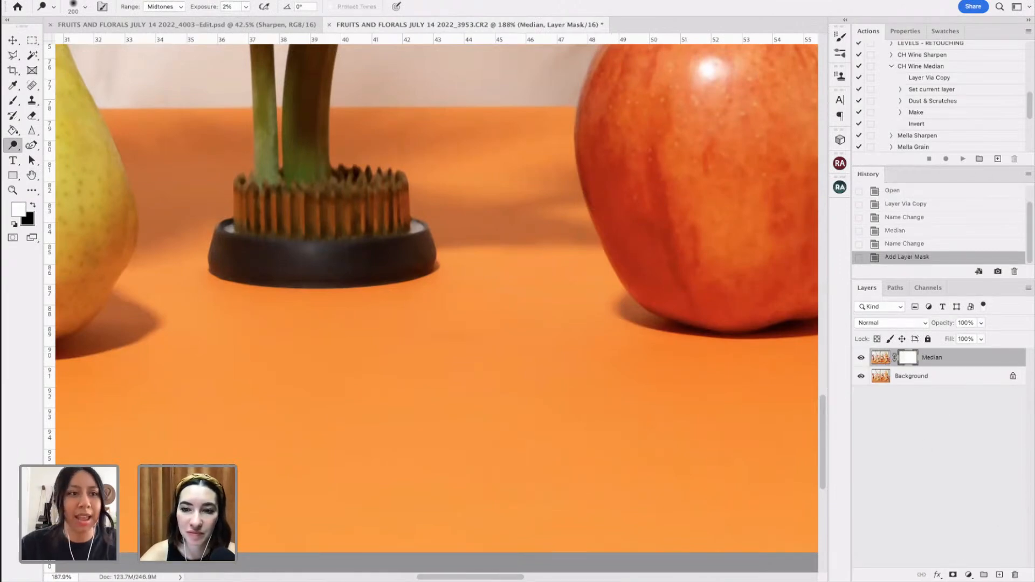
key("ctrl+i")
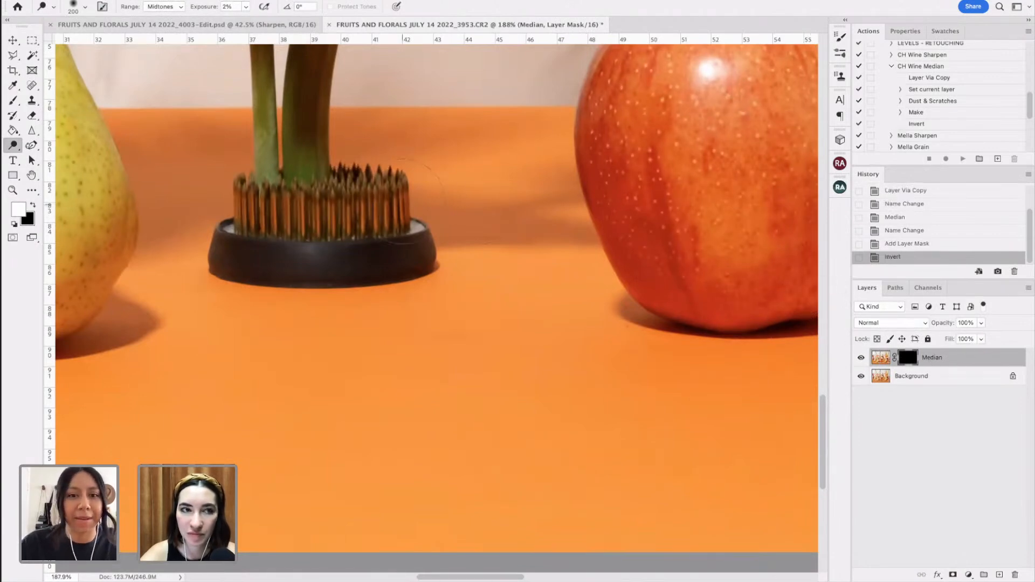
- Set up the Brush tool with 50% opacity and a size of 20 for painting on the layer mask
key("ctrl+plus")
key("ctrl+plus")
scroll(485, 191, "right", 5)
scroll(485, 191, "down", 1)
key("b")
key("[")
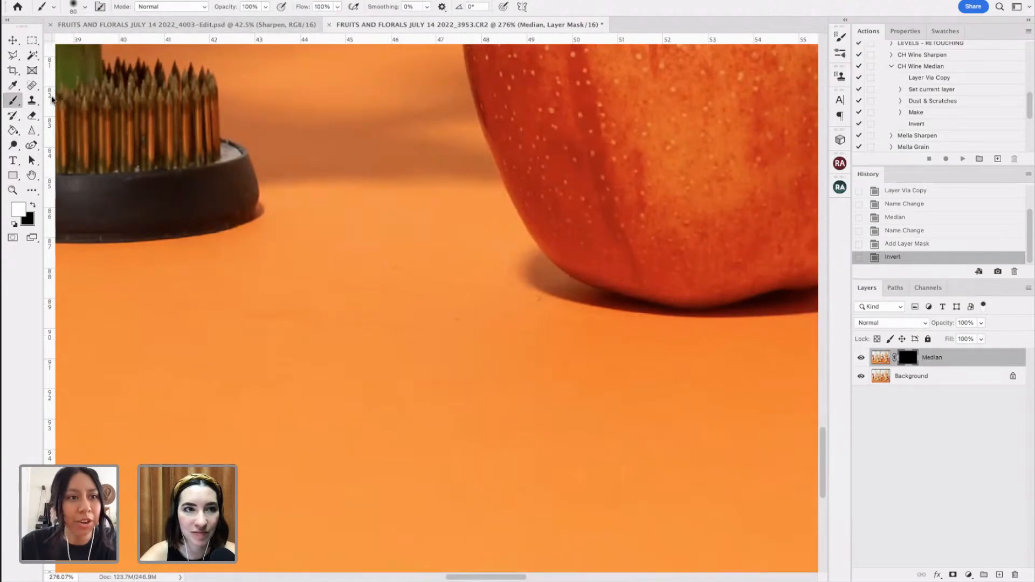
left_click(85, 7)
left_click(87, 5)
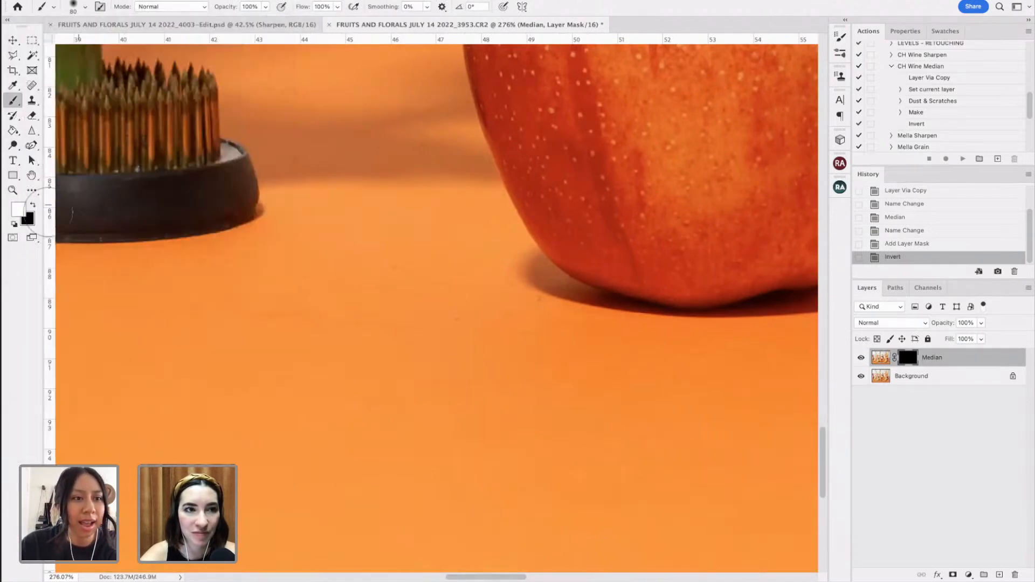
mouse_move(265, 6)
left_mouse_down()
mouse_move(228, 22)
mouse_move(239, 22)
left_mouse_up()
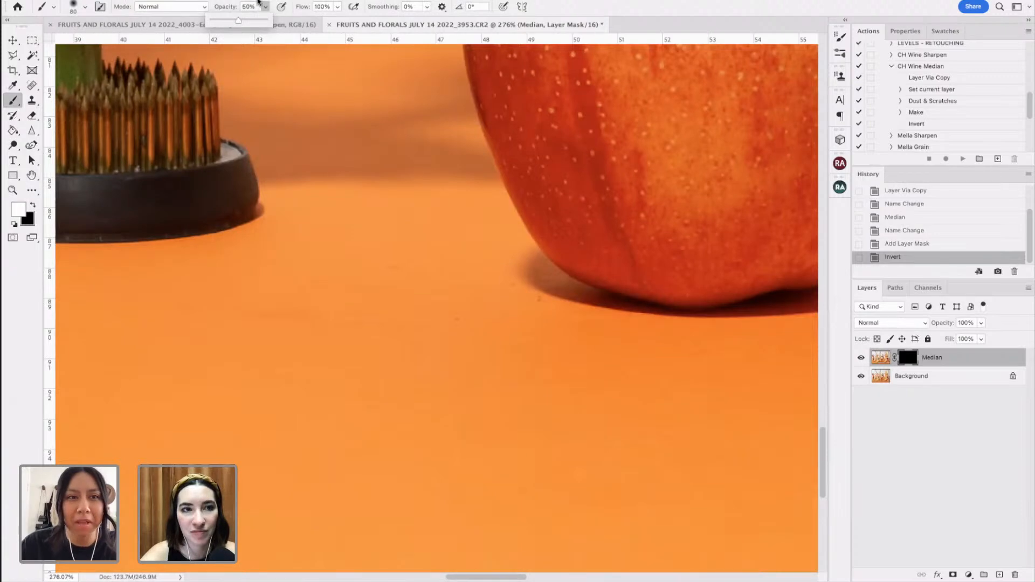
key("bracketleft")
key("bracketleft")
key("bracketleft")
key("bracketleft")
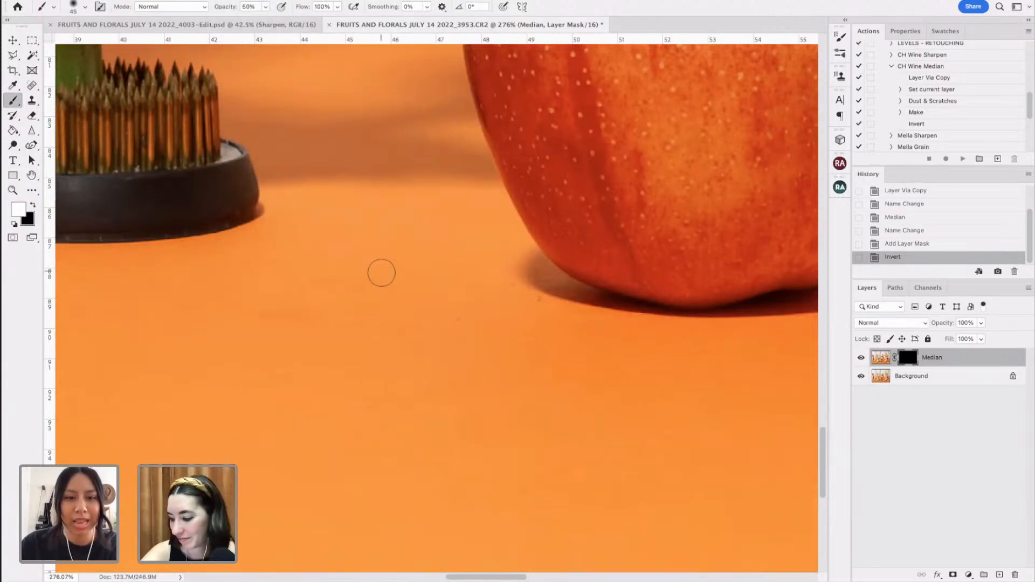
key("bracketleft")
key("bracketleft")
key("bracketleft")
- Paint white on the Median mask over the dust specks on the orange tabletop between the flower holder and the apple
left_click(404, 264)
left_click(388, 268)
left_click(399, 268)
left_click(411, 268)
left_click(461, 319)
left_click(456, 320)
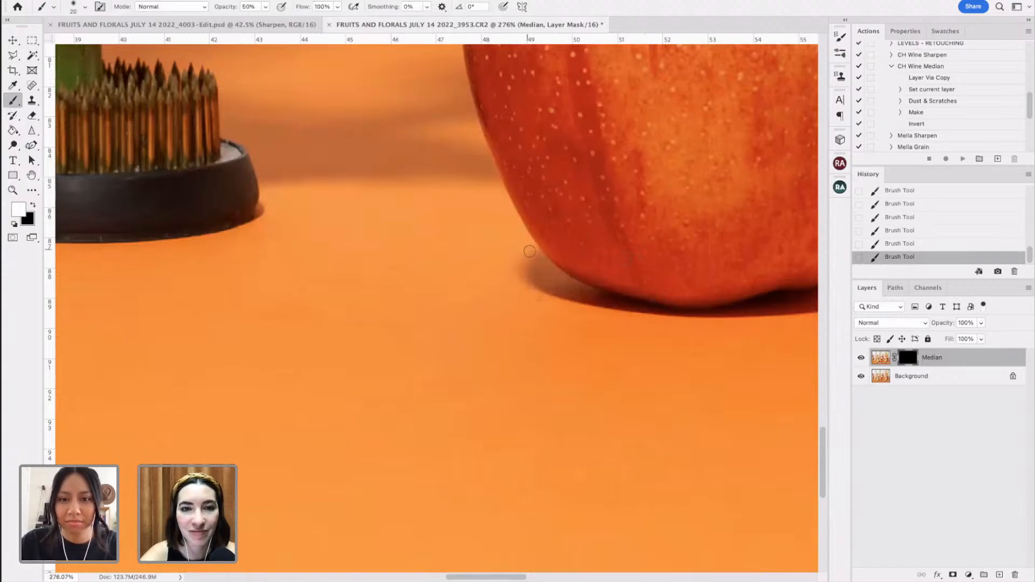
- Examine the pear, the block, the orange vase and the tabletop around them up close for remaining dust
scroll(528, 251, "left", 10)
scroll(528, 251, "up", 3)
scroll(435, 199, "left", 5)
scroll(436, 199, "down", 2)
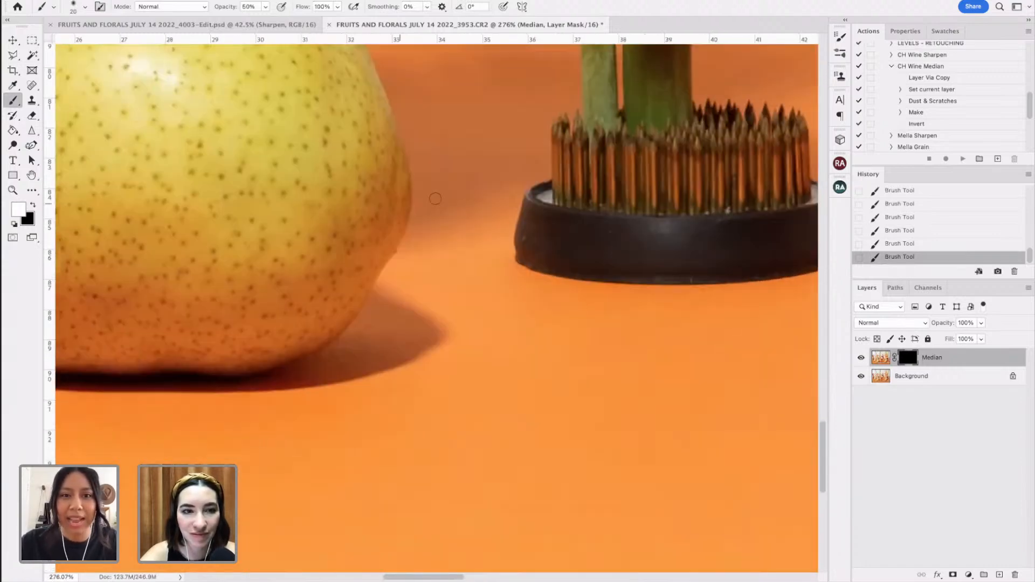
scroll(501, 238, "left", 15)
scroll(500, 237, "down", 2)
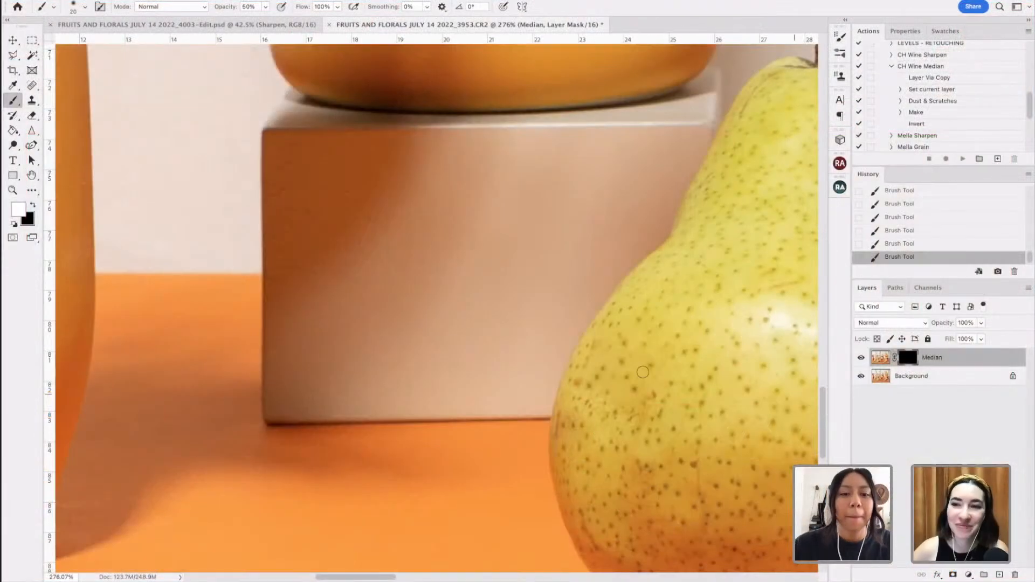
scroll(432, 325, "down", 5)
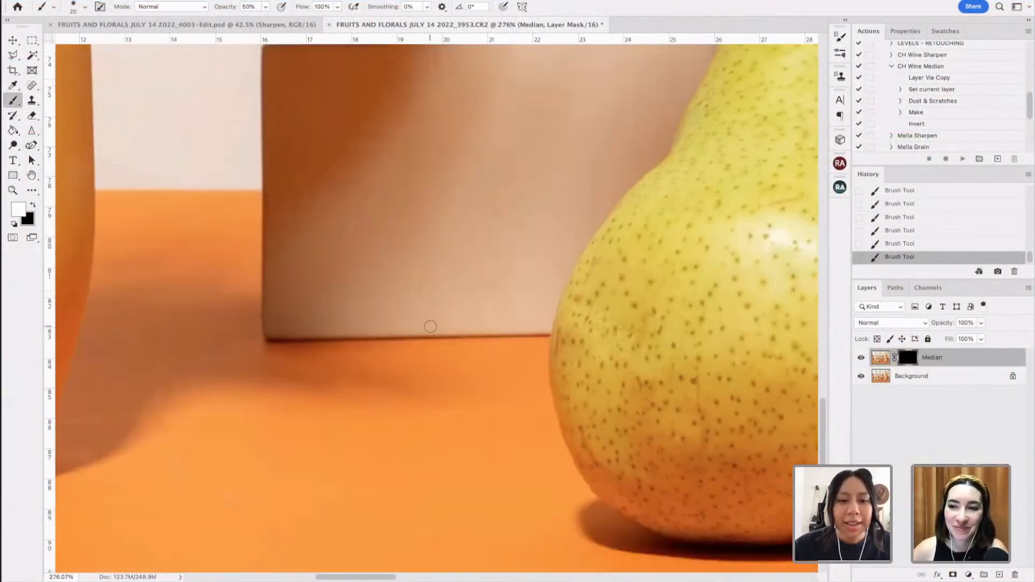
scroll(432, 325, "left", 10)
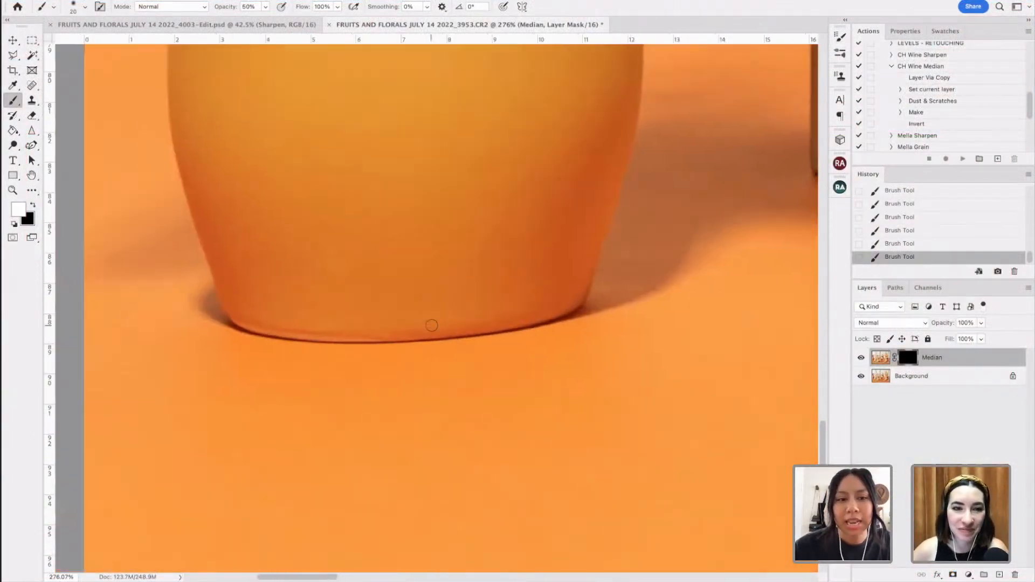
scroll(394, 259, "right", 3)
scroll(394, 259, "up", 1)
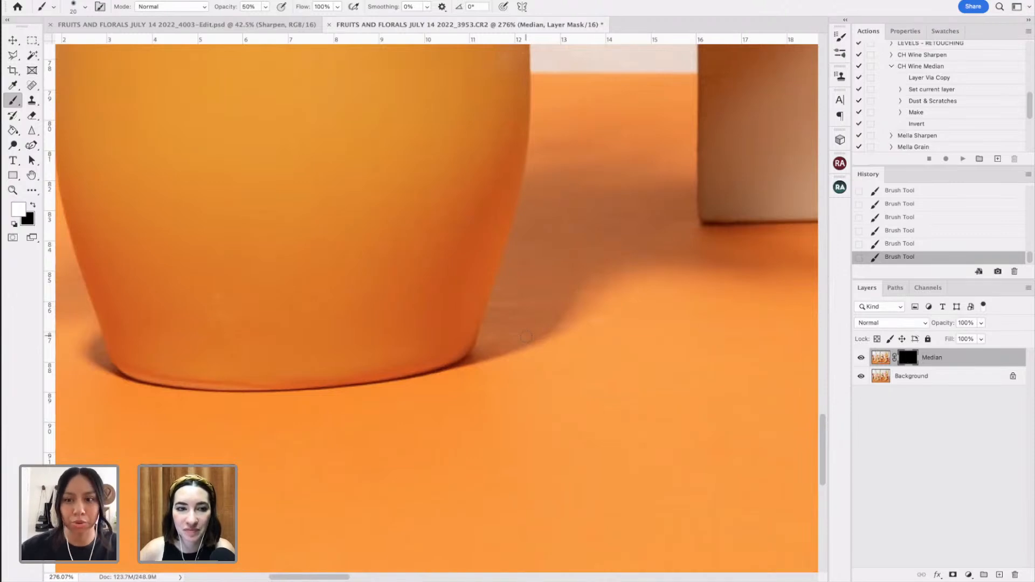
- Replace the Median layer with a fresh copy of the Background layer named "Clean"
key("Delete")
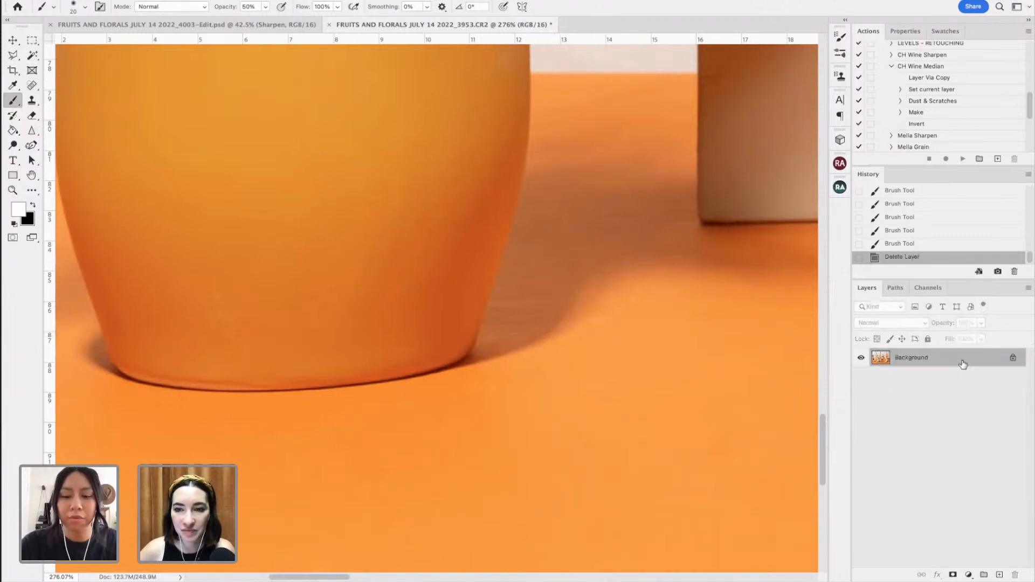
key("ctrl+j")
double_click(902, 359)
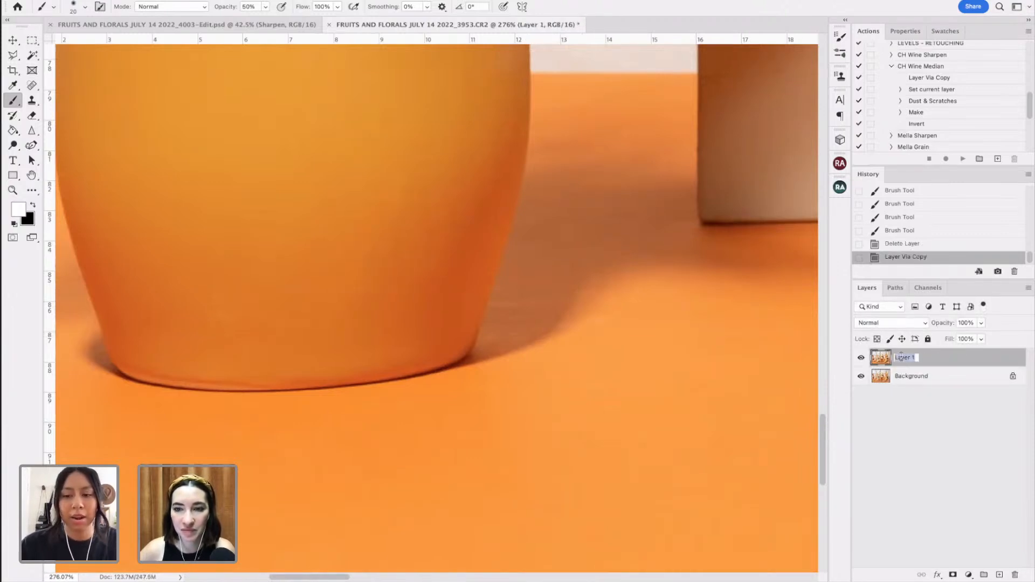
type("Clean")
key("Return")
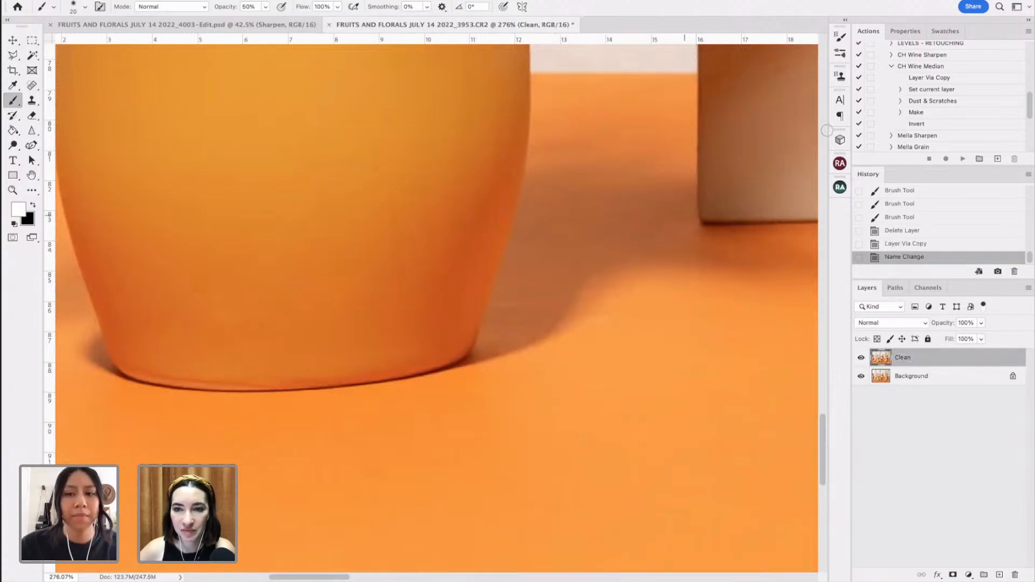
- Rename the Clean layer as "Dust & Scratches"
double_click(908, 356)
type("Dust")
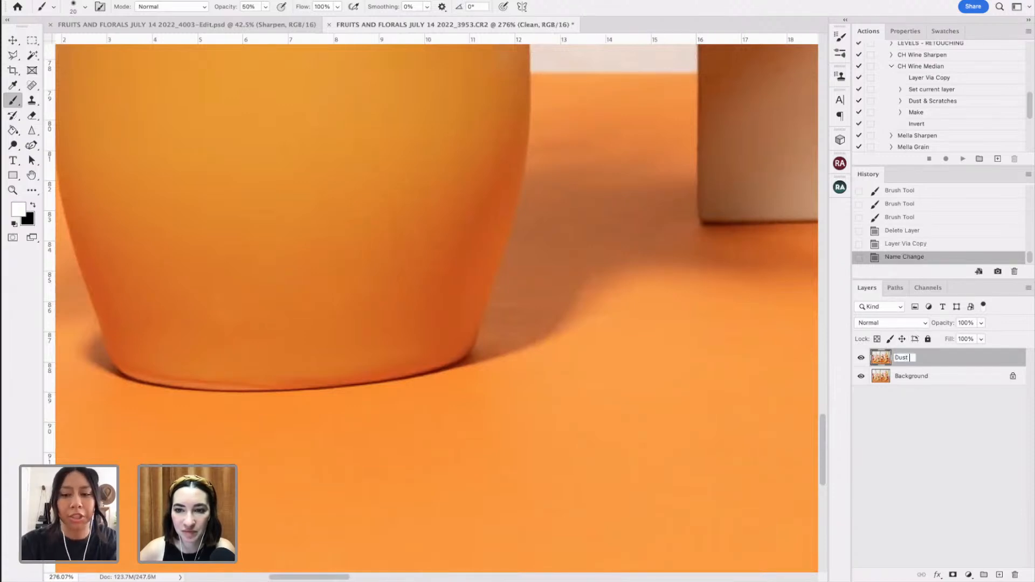
type(" & Scratche")
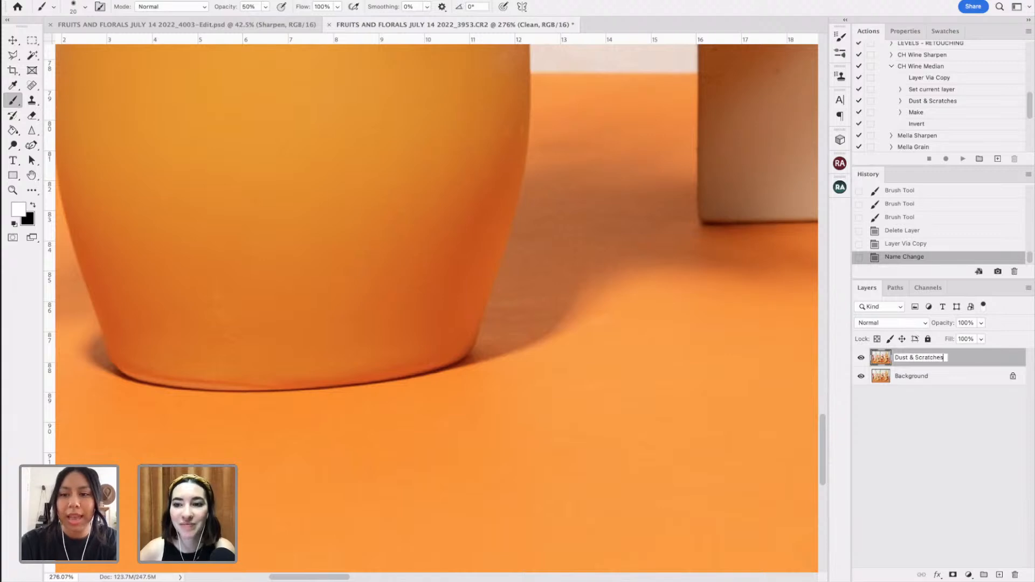
type("s")
key("Return")
- Start the Dust & Scratches filter on the new layer with a radius of 6 pixels and a threshold of 5 levels
left_click(254, 5)
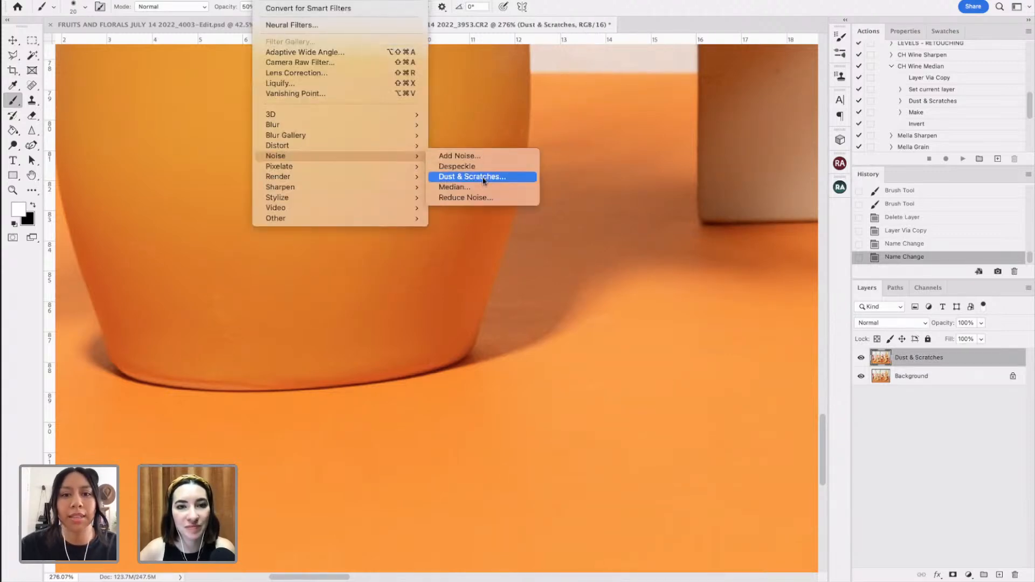
left_click(485, 177)
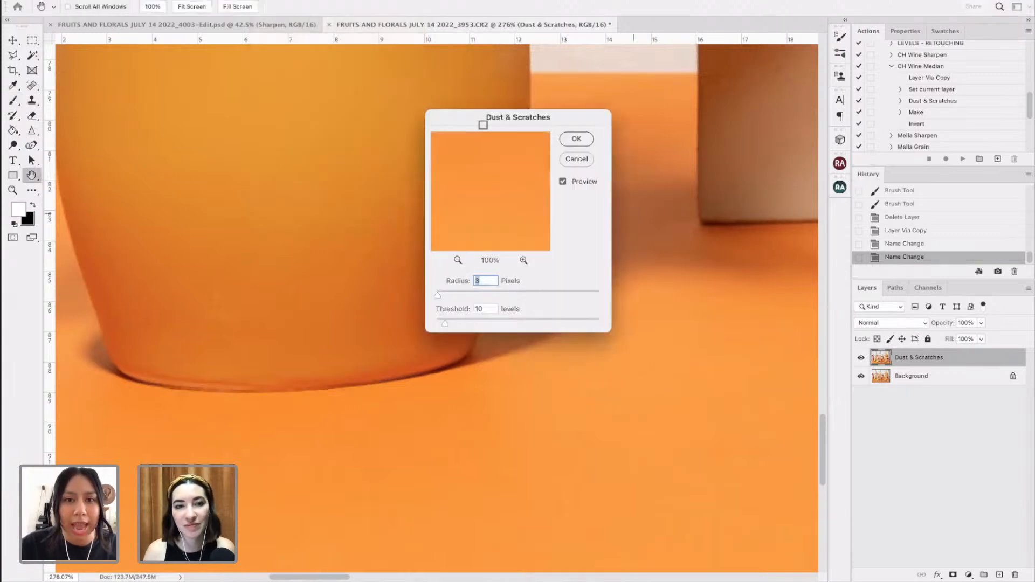
left_click_drag(493, 125, 689, 121)
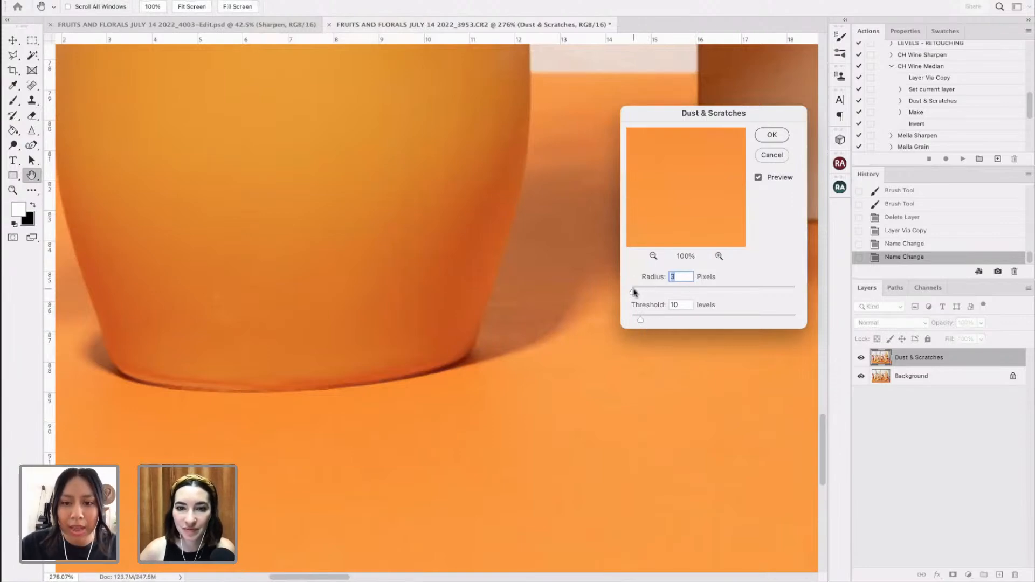
left_click_drag(634, 292, 693, 295)
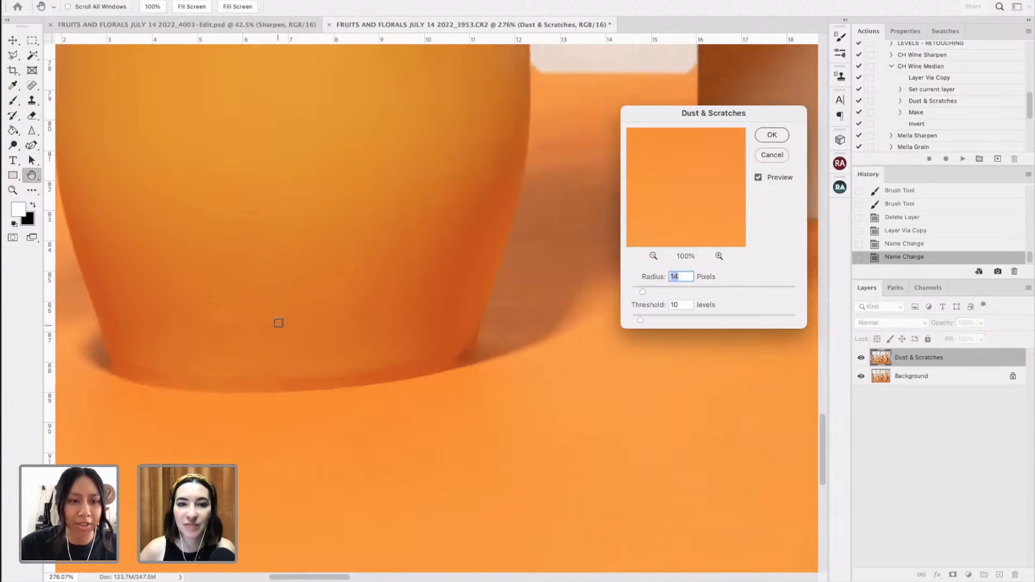
scroll(279, 333, "left", 4)
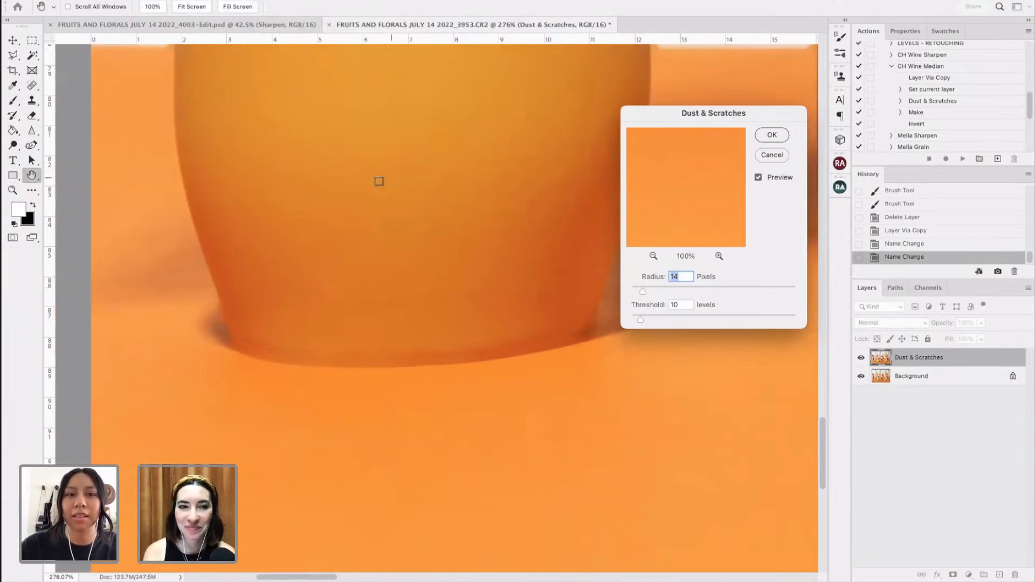
left_click_drag(645, 290, 635, 294)
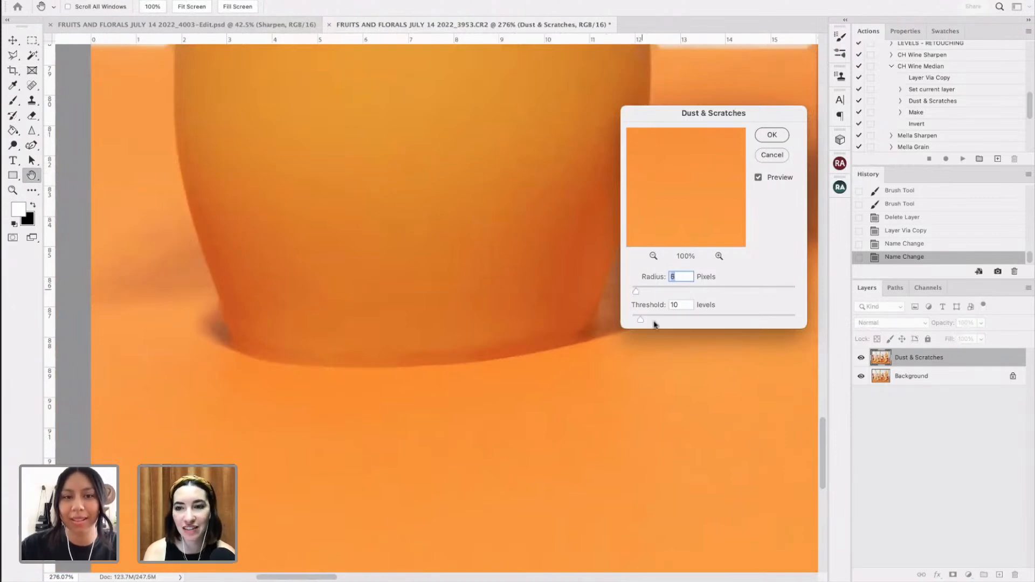
left_click_drag(642, 316, 632, 322)
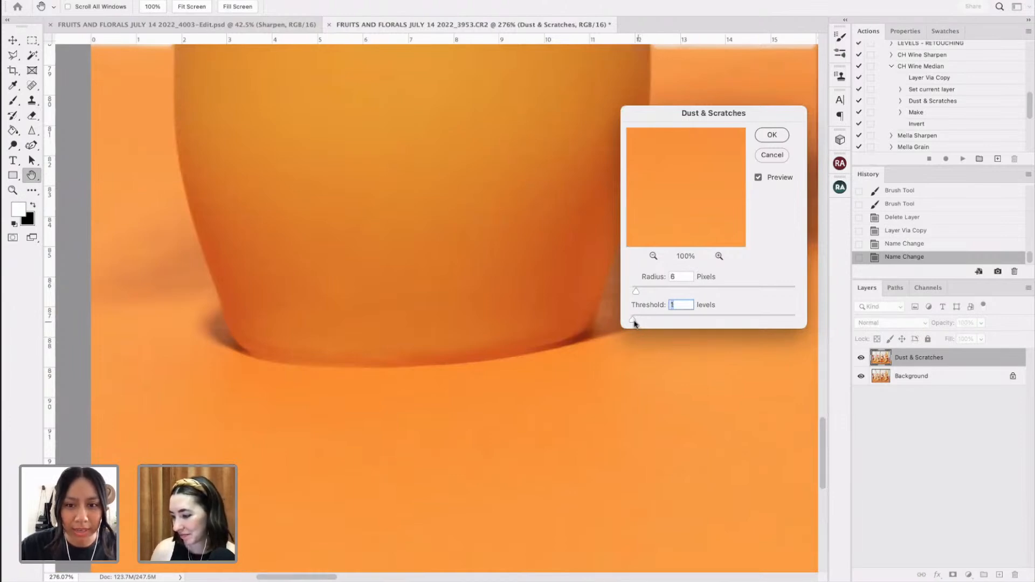
left_click_drag(634, 322, 639, 322)
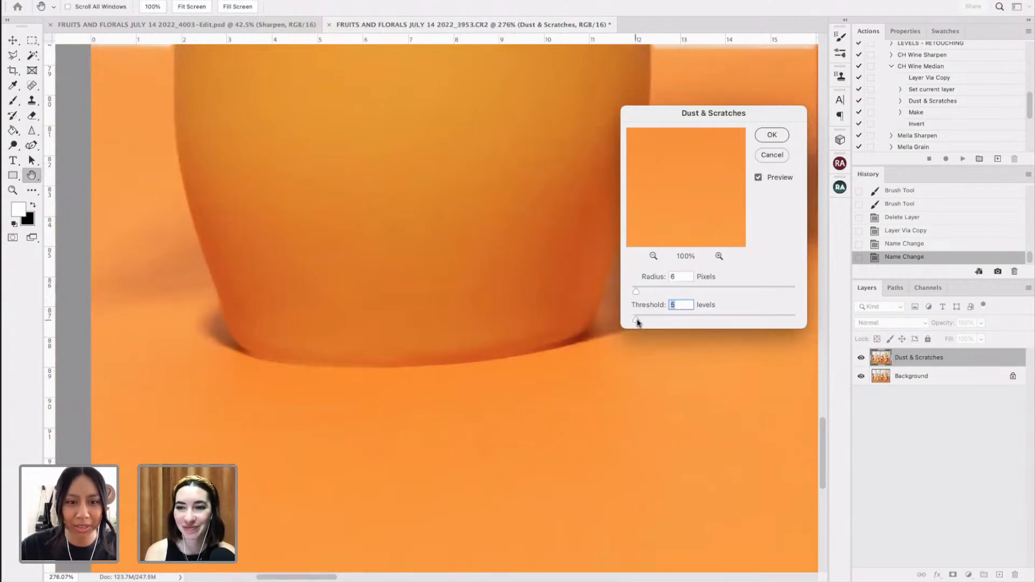
- Magnify the filter preview to 300% at the vase's base and set the threshold to 1 level
left_click(351, 348)
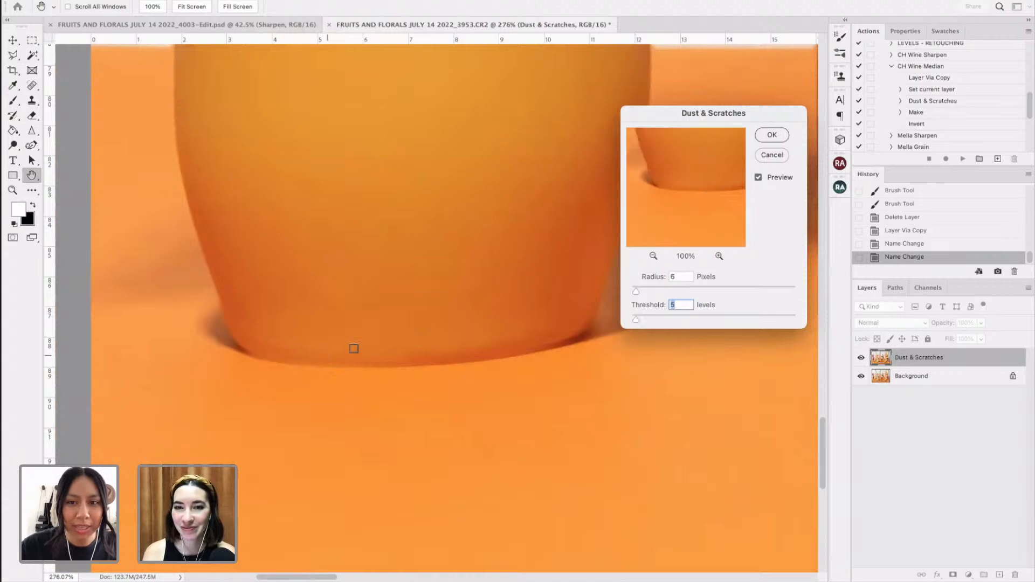
left_click(720, 258)
left_click(720, 257)
left_click_drag(684, 221, 721, 242)
left_click_drag(669, 183, 714, 215)
left_click(716, 212)
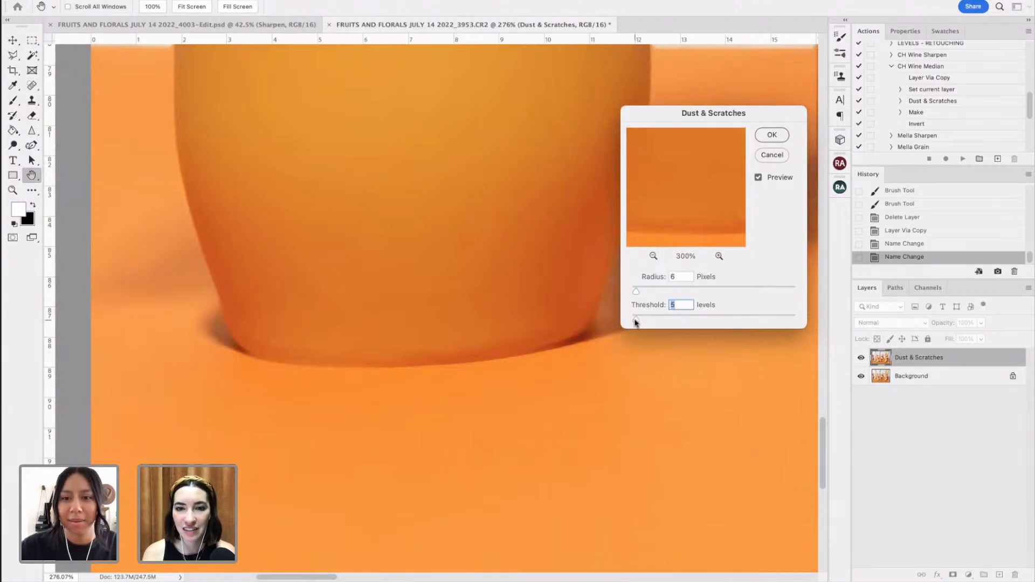
left_click_drag(636, 321, 636, 322)
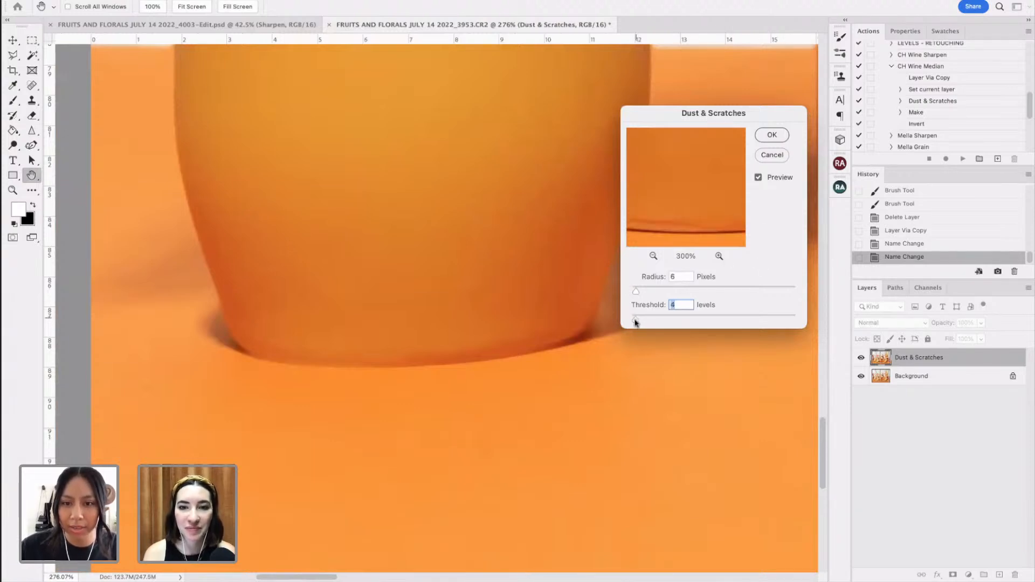
left_click_drag(635, 322, 632, 321)
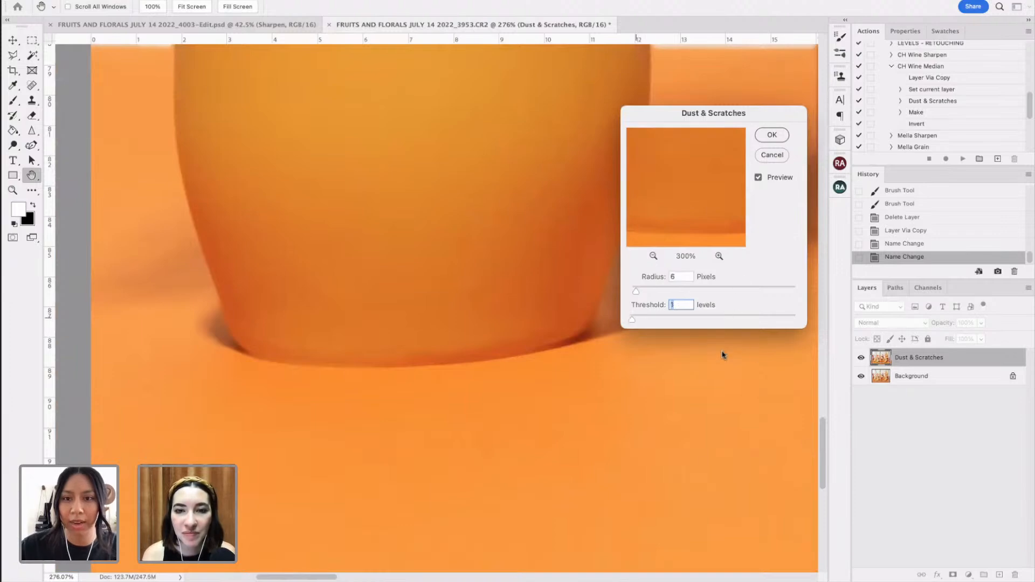
- Apply the Dust & Scratches filter with a radius of 10 pixels and a threshold of 6 levels
left_click_drag(633, 322, 637, 322)
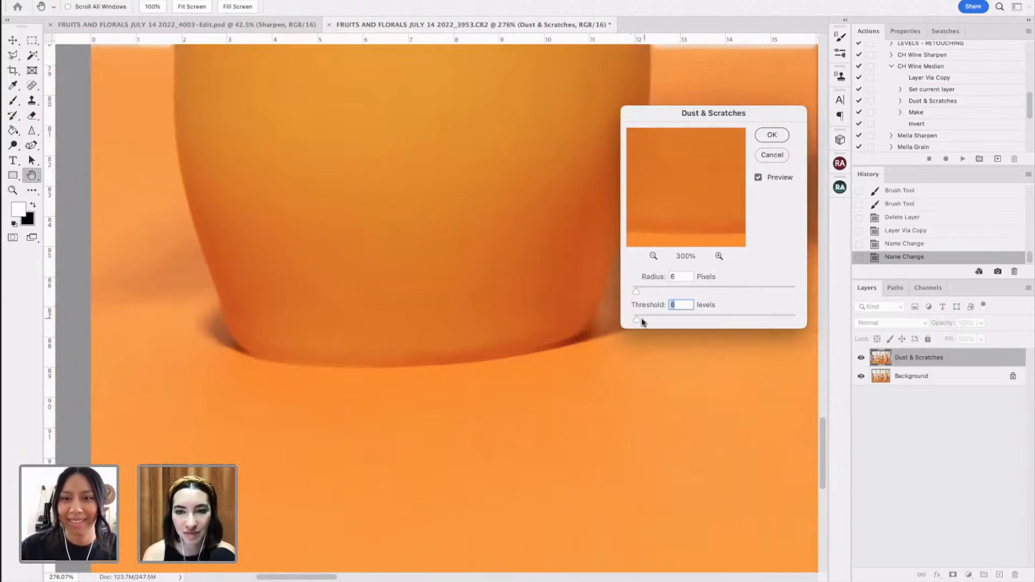
left_click_drag(637, 291, 639, 293)
key("Tab")
left_click_drag(638, 291, 640, 294)
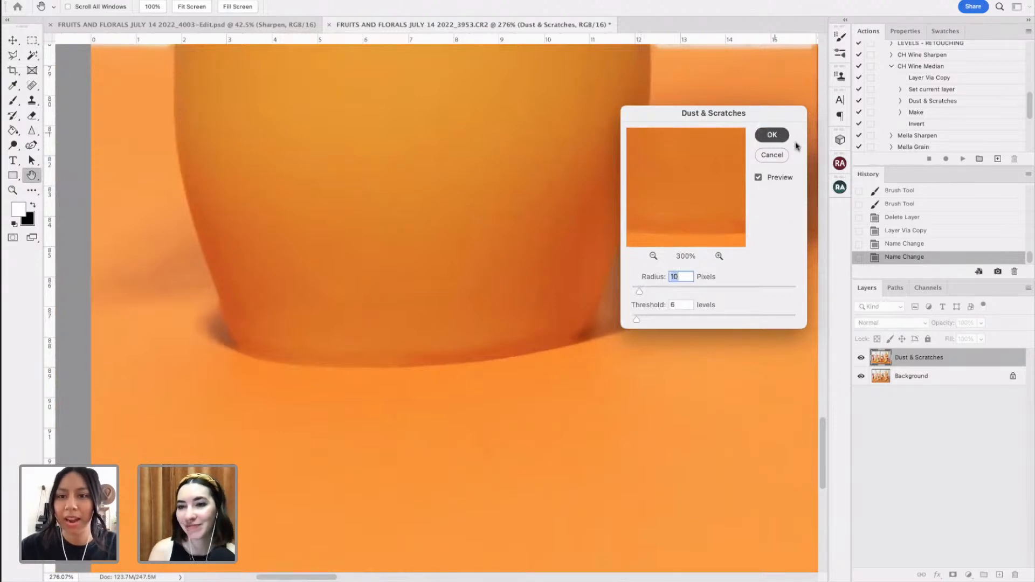
key("Return")
- Add a layer mask to the Dust & Scratches layer and invert it to black
key("b")
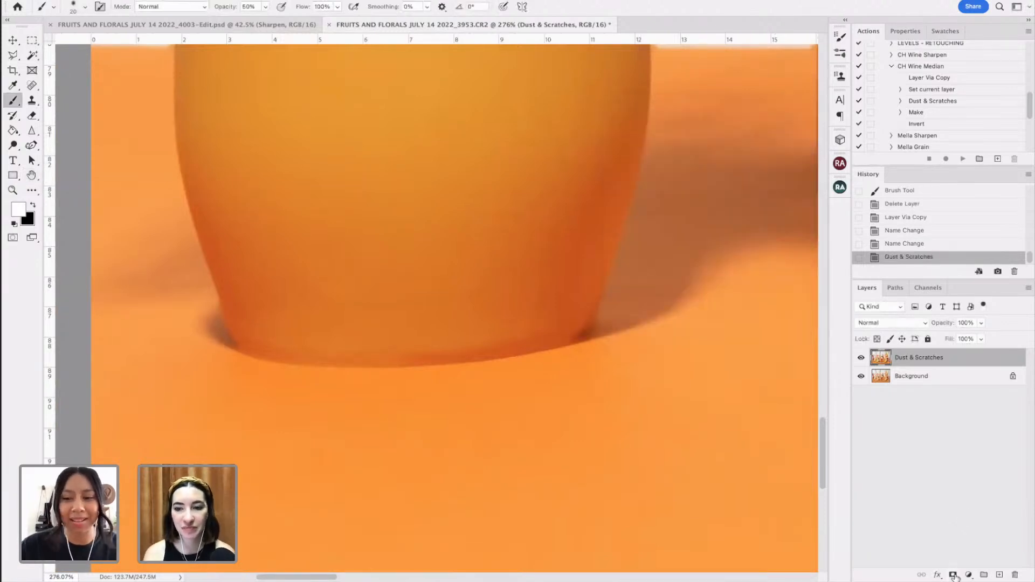
left_click(953, 575)
key("super+i")
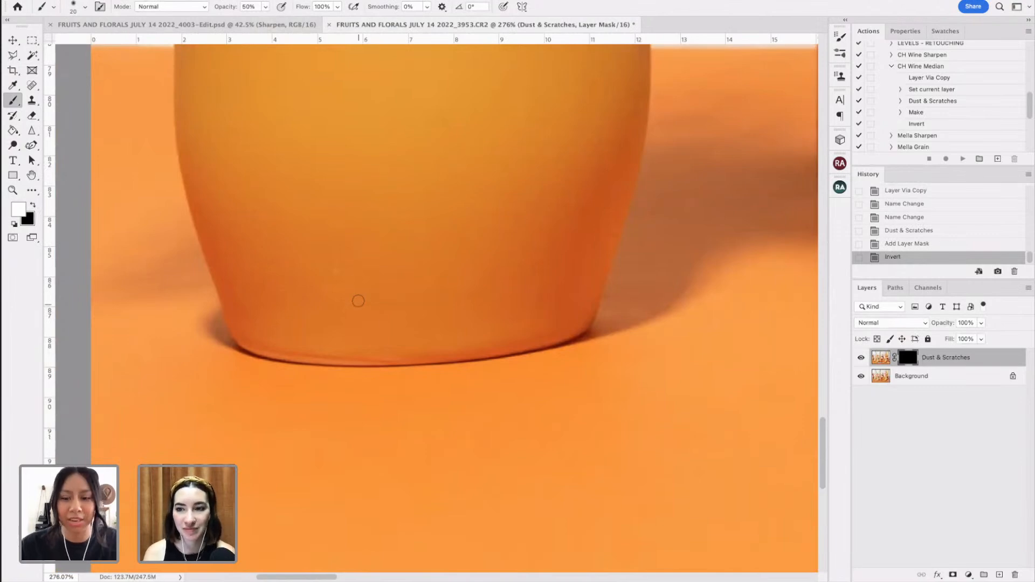
- Paint white on the mask over the specks at the vase's base, using a size 40 brush at 100% opacity
left_click(265, 7)
left_click_drag(265, 19, 294, 20)
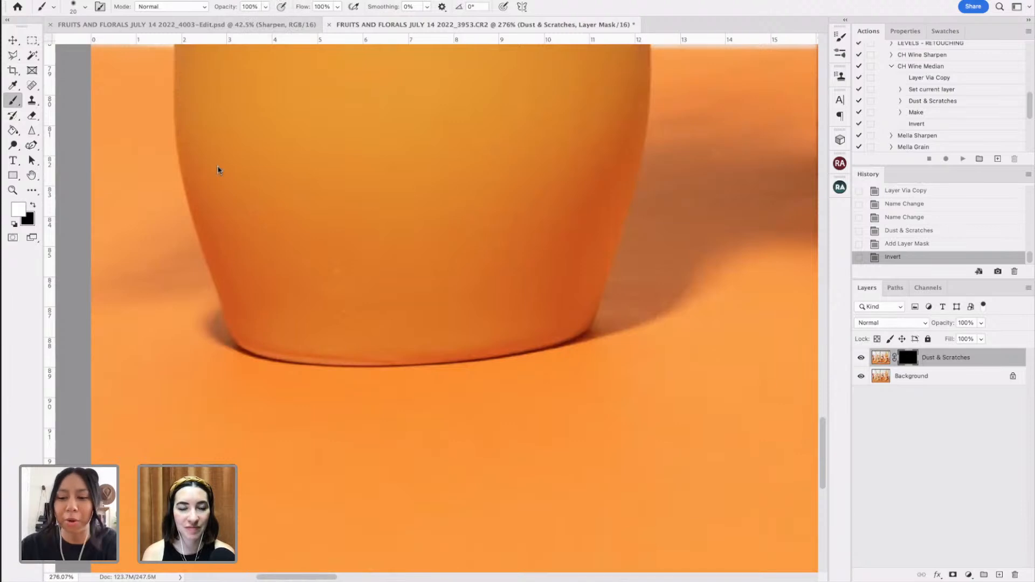
key("bracketright")
key("bracketright")
left_click(295, 243)
left_click(338, 271)
left_click(432, 328)
left_click(345, 311)
left_click(367, 311)
left_click(355, 321)
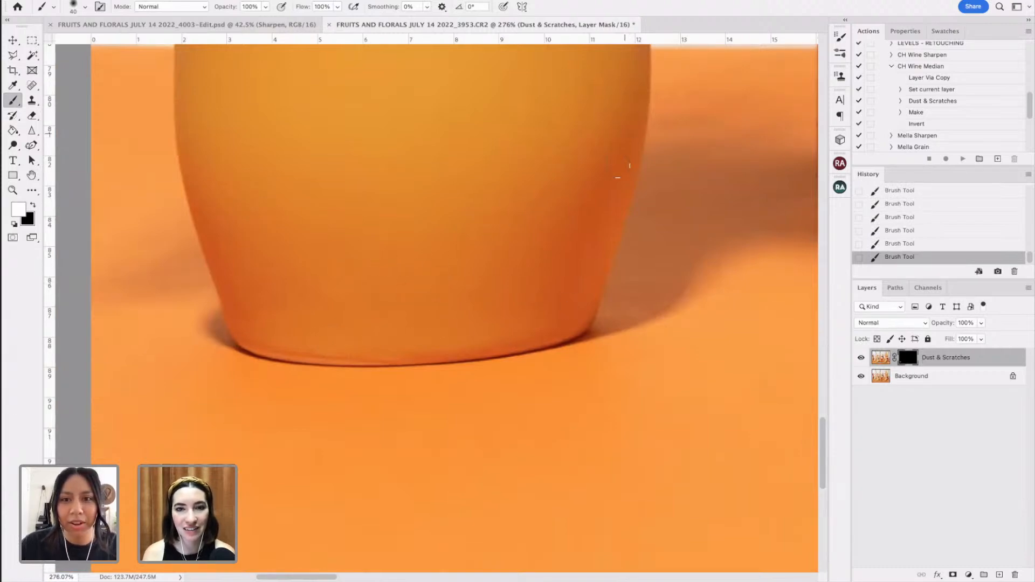
- Paint out the specks on the orange tabletop between the vase, the block and the pear on the mask
scroll(631, 131, "up", 3)
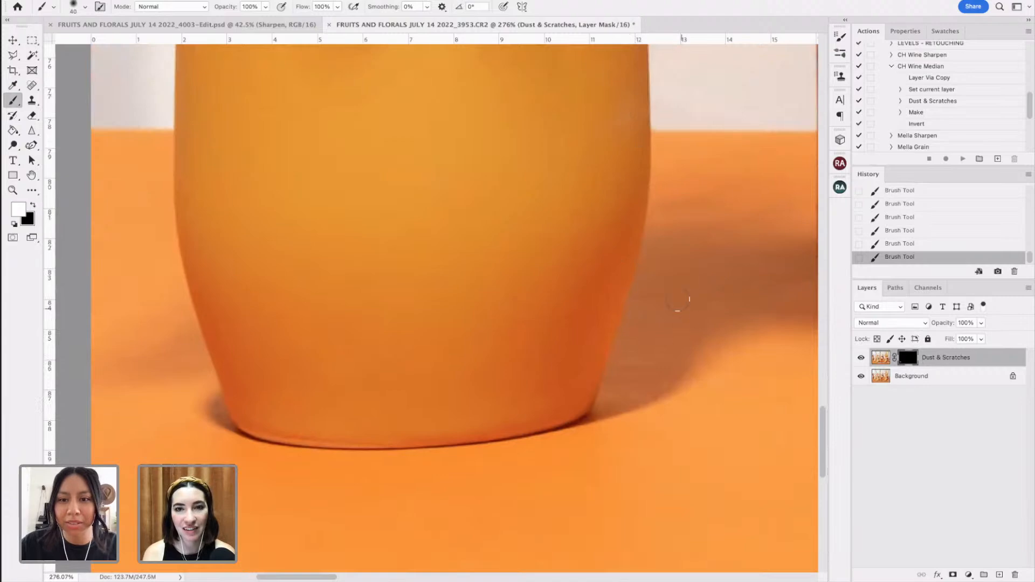
scroll(648, 326, "down", 5)
scroll(234, 286, "right", 8)
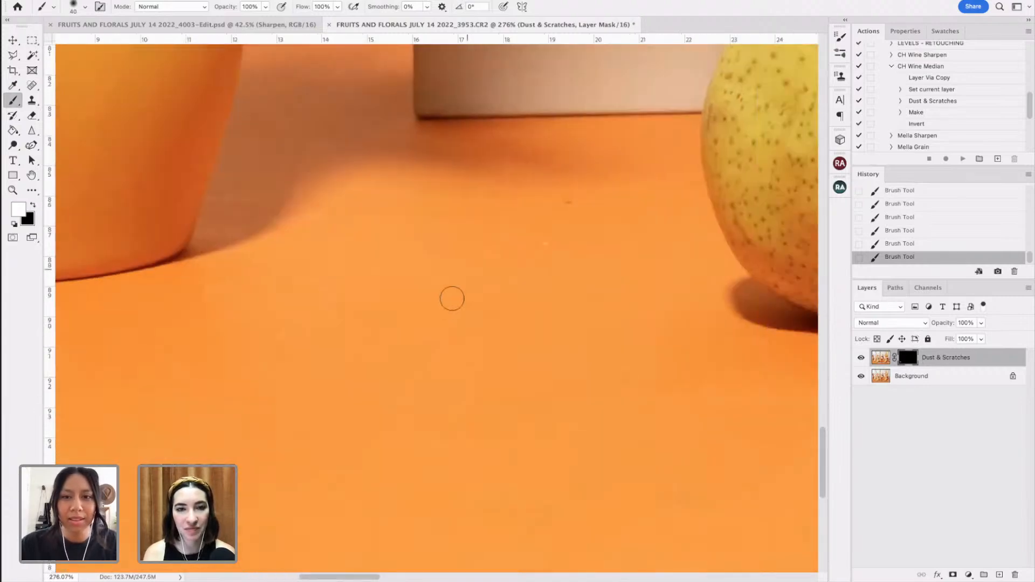
scroll(548, 273, "up", 5)
scroll(548, 273, "right", 3)
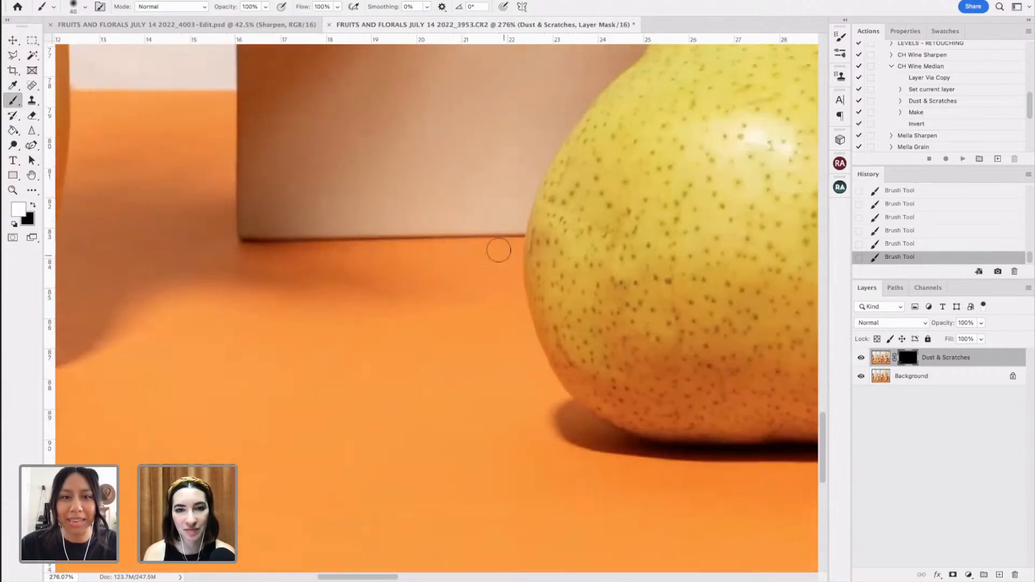
scroll(448, 211, "left", 2)
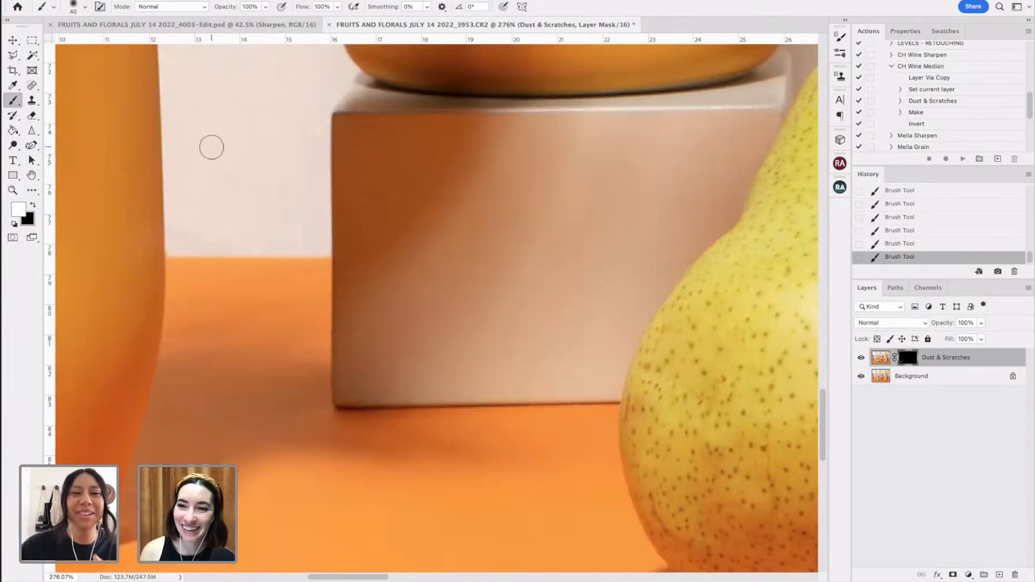
- Paint out the blemishes on the tall vase's body and edge on the Dust & Scratches mask
scroll(208, 144, "left", 10)
scroll(208, 144, "up", 5)
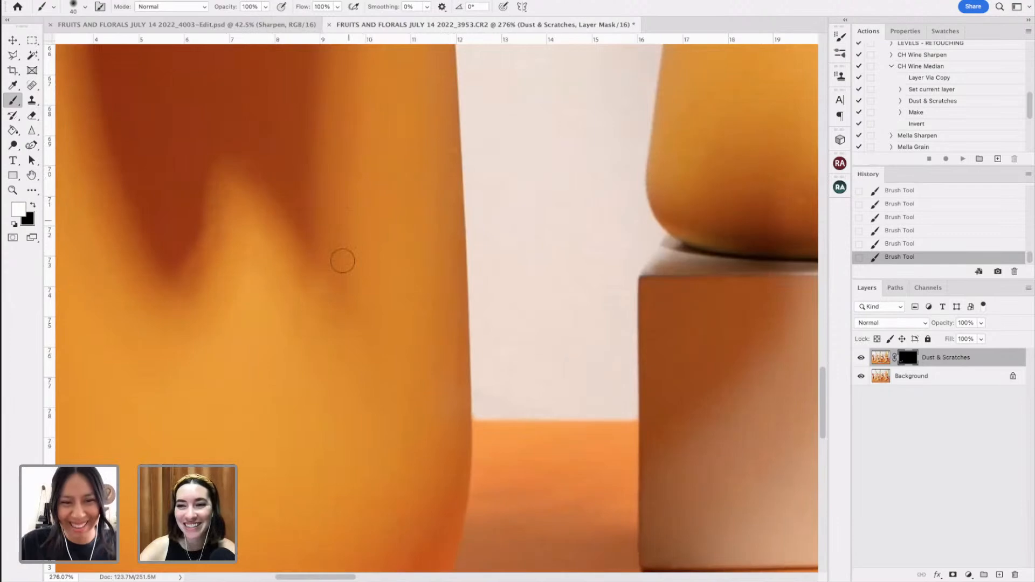
scroll(397, 260, "up", 6)
scroll(397, 259, "left", 3)
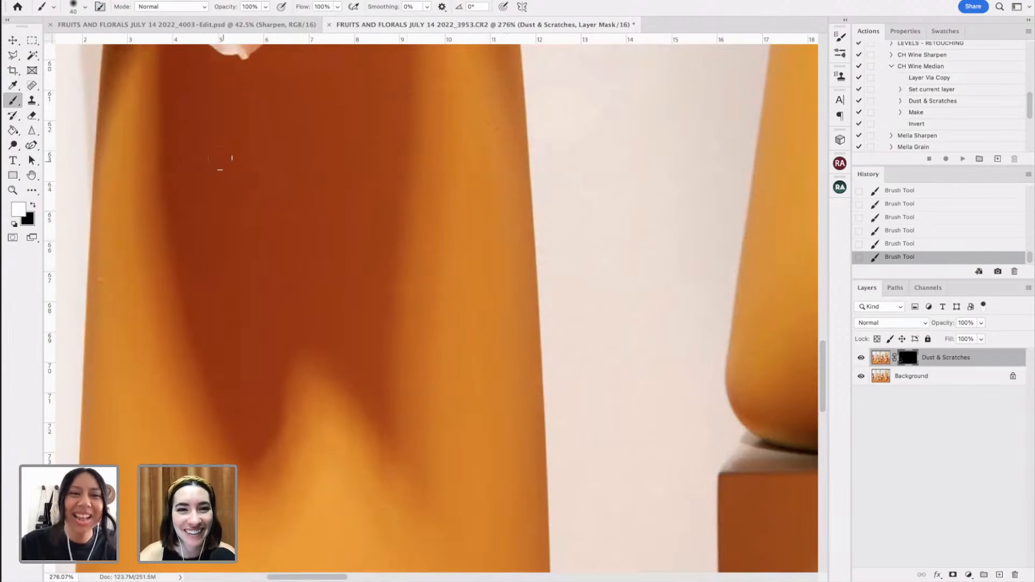
scroll(216, 184, "left", 6)
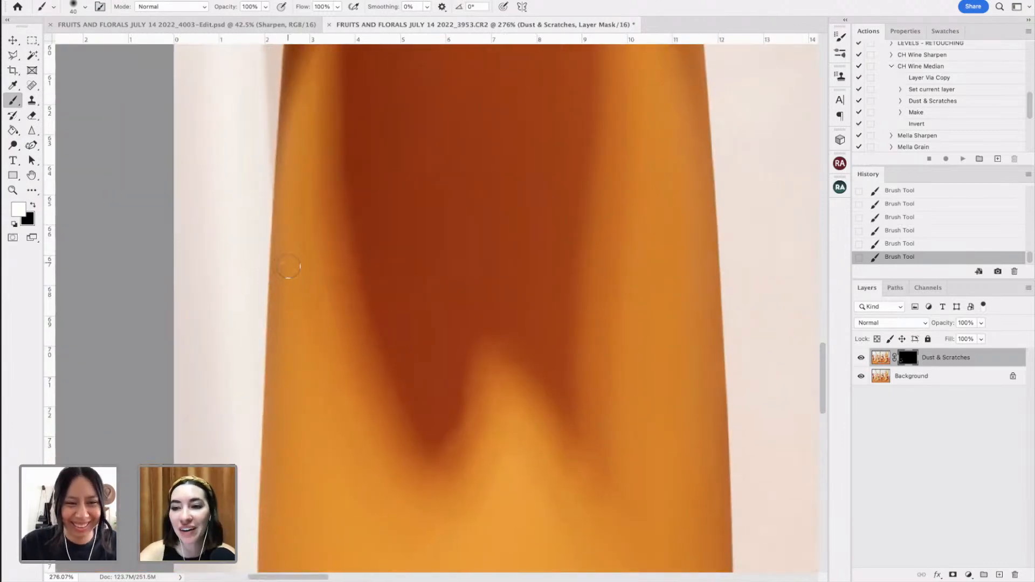
scroll(669, 332, "down", 5)
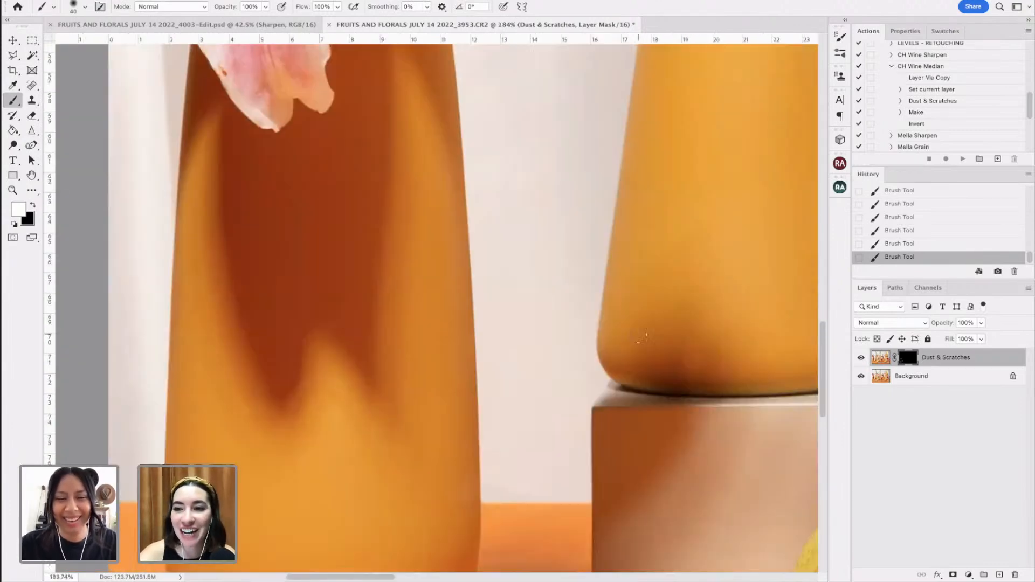
scroll(509, 232, "up", 1)
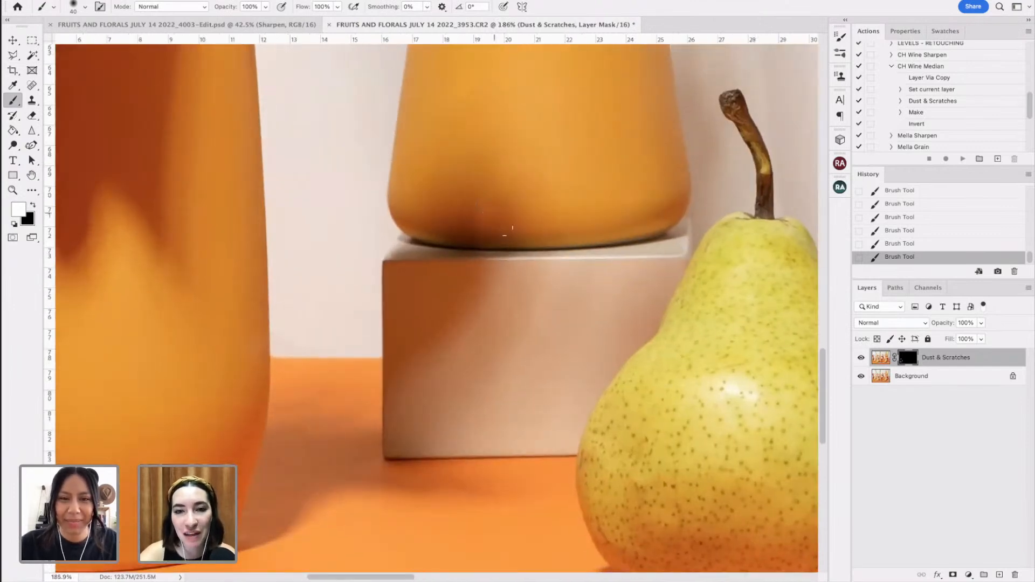
- Paint out the specks on the tabletop around the pear and the black flower holder
scroll(492, 220, "right", 8)
scroll(492, 220, "down", 5)
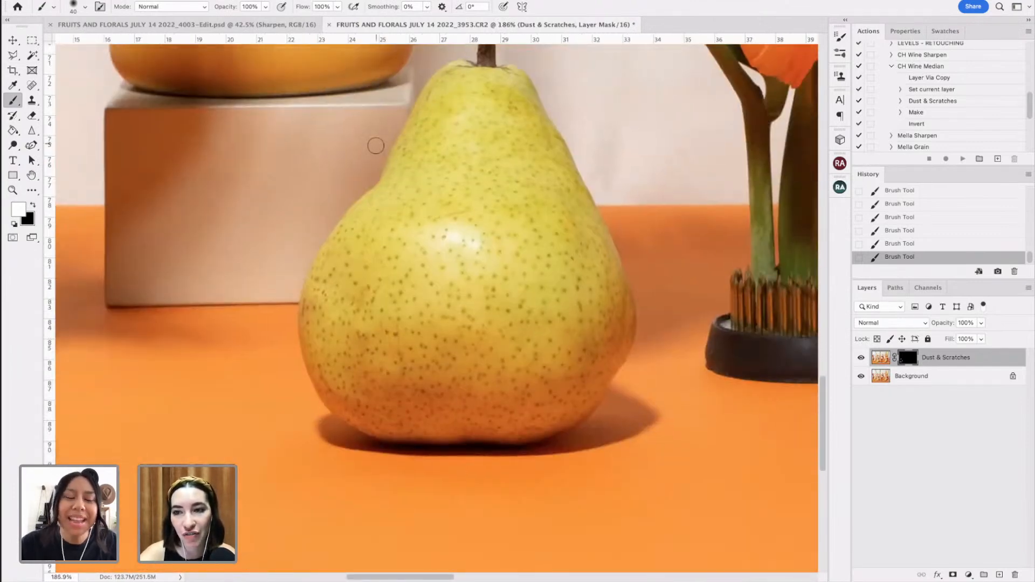
scroll(373, 153, "right", 9)
scroll(373, 153, "down", 7)
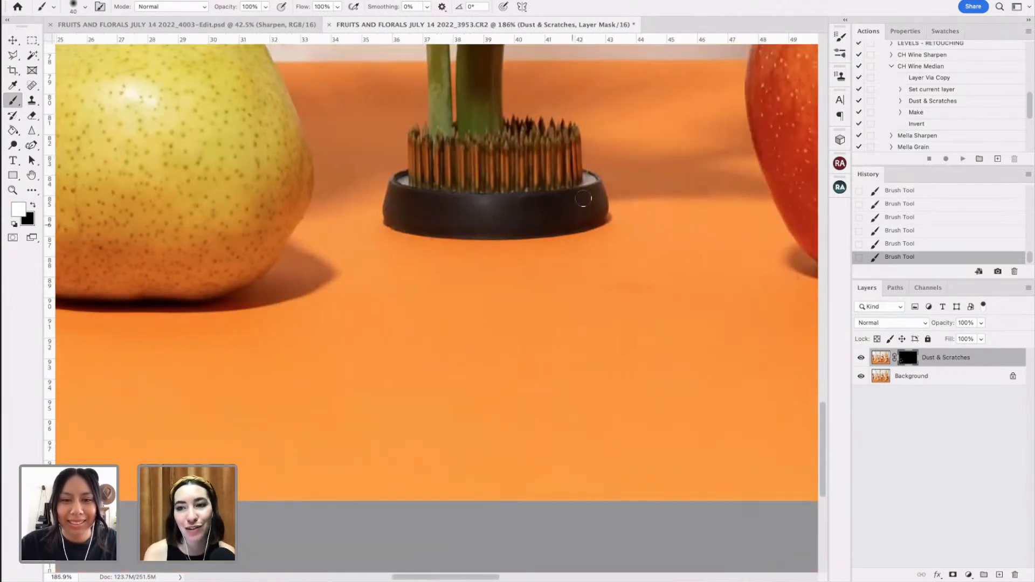
scroll(300, 278, "right", 5)
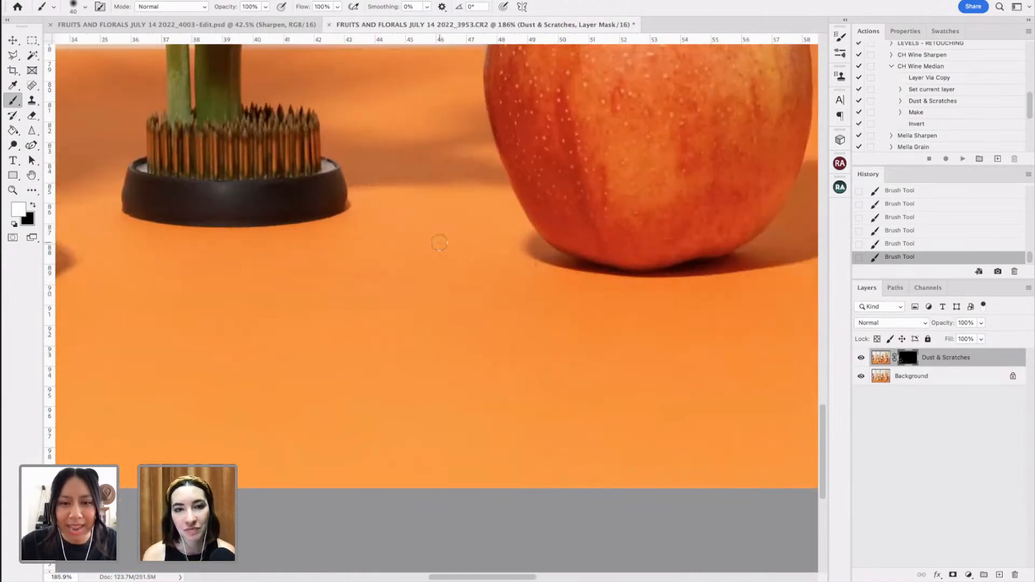
- Clean the tabletop between the flower holder and the apple on the mask with a size 20 brush
scroll(469, 255, "up", 4)
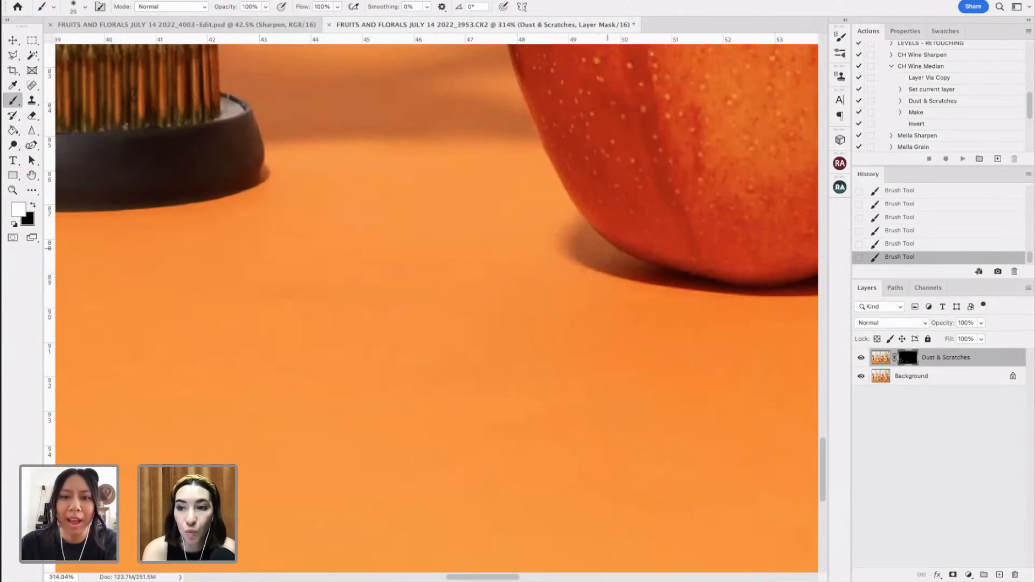
scroll(448, 278, "up", 5)
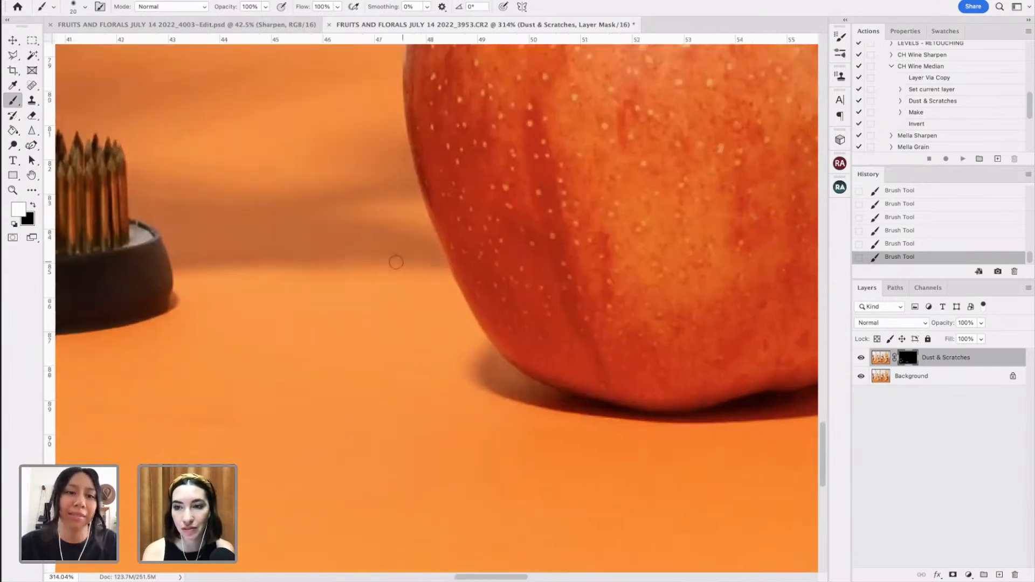
scroll(477, 296, "right", 15)
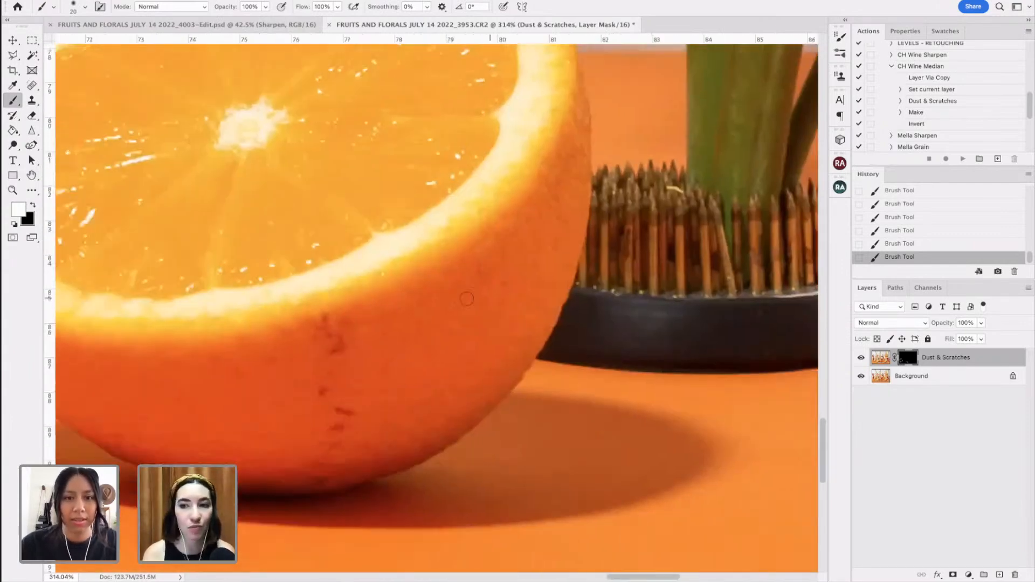
- Undo the last three brush strokes at the base of the vase behind the orange half
scroll(463, 296, "down", 2)
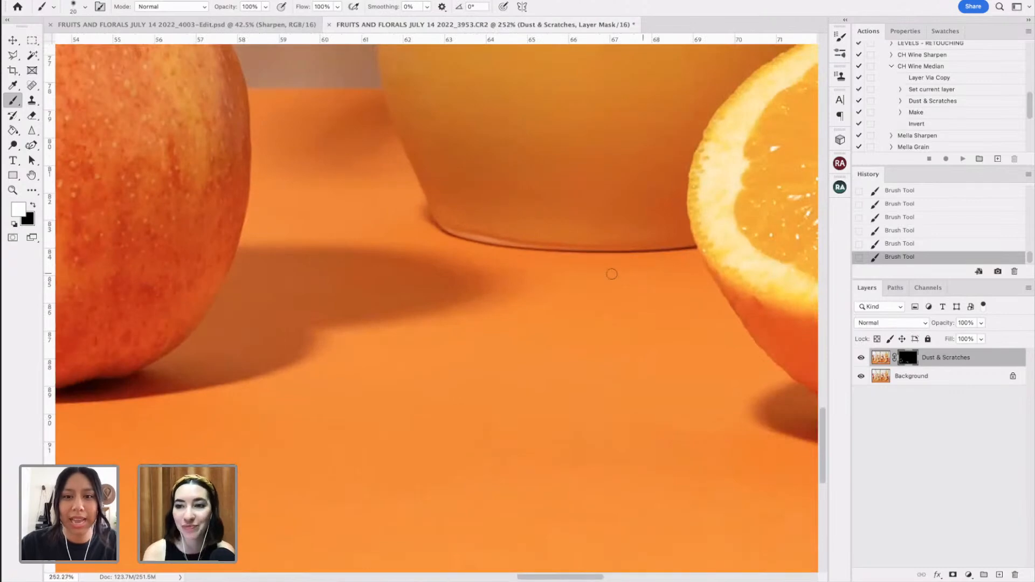
scroll(405, 90, "up", 1)
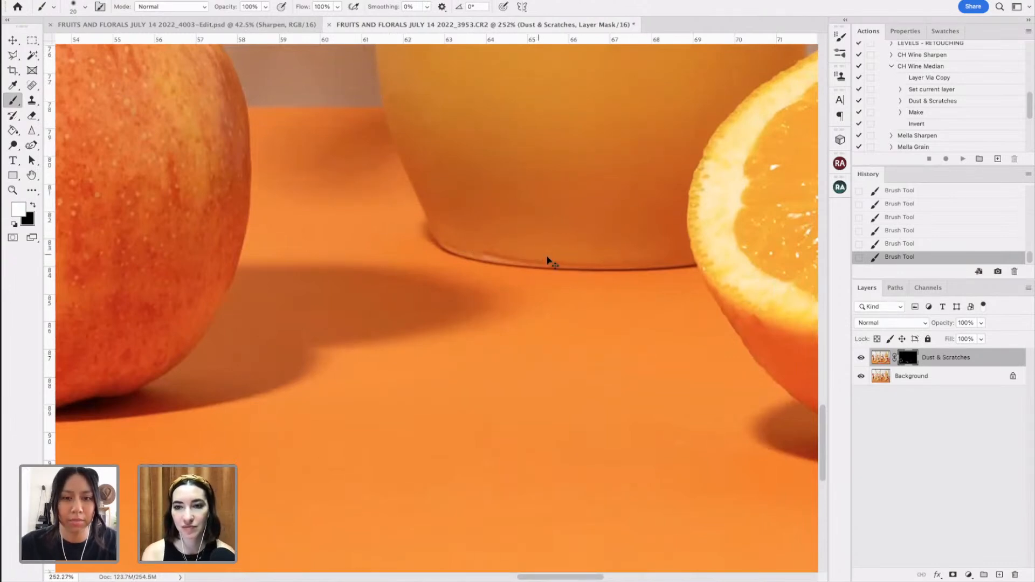
key("ctrl+z")
key("ctrl+z")
key("ctrl+z")
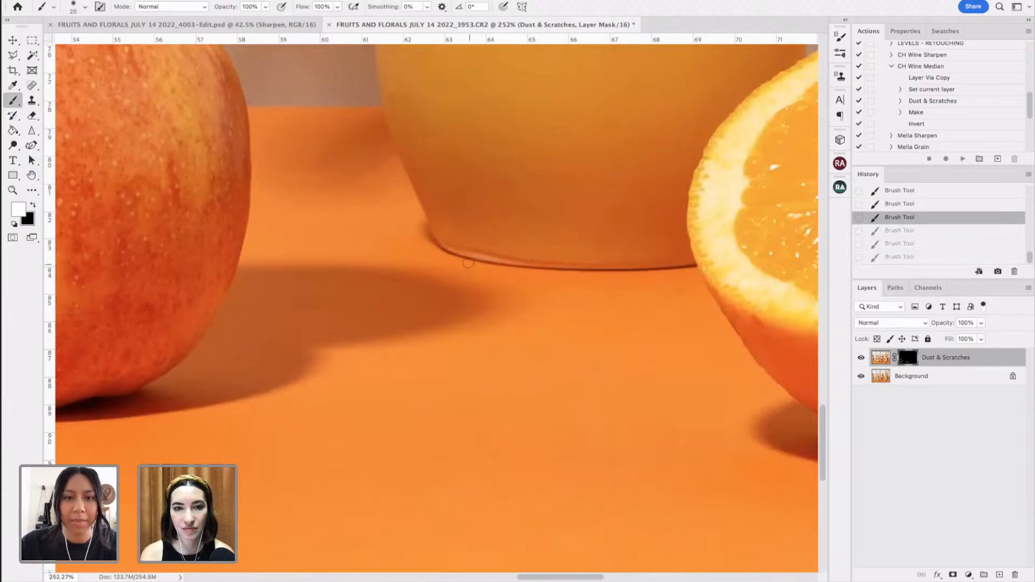
- Paint out the dark blemishes on the rind of the orange half on the Dust & Scratches mask
scroll(521, 281, "right", 10)
scroll(521, 280, "down", 3)
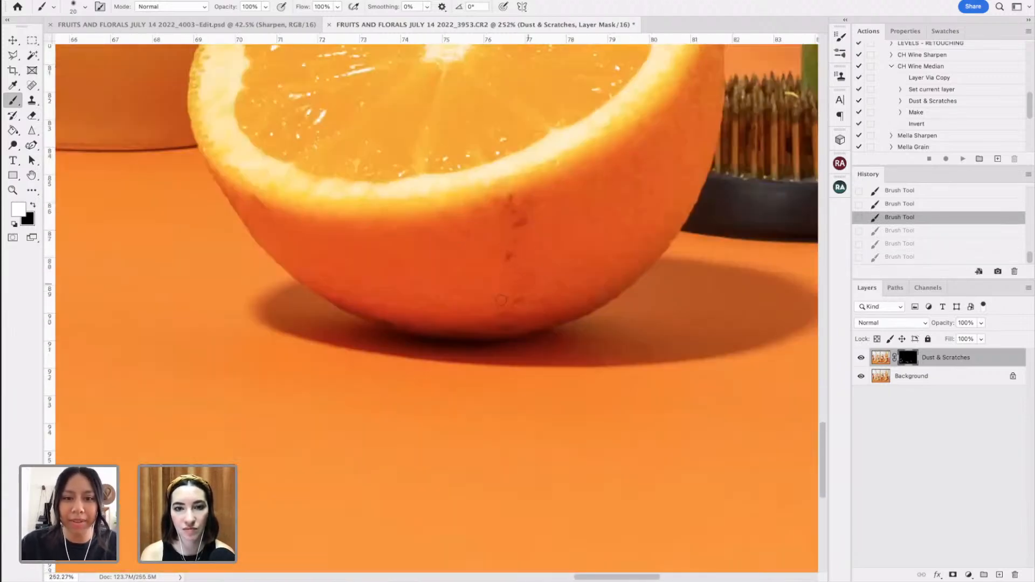
key("ctrl+shift+z")
key("ctrl+shift+z")
key("ctrl+shift+z")
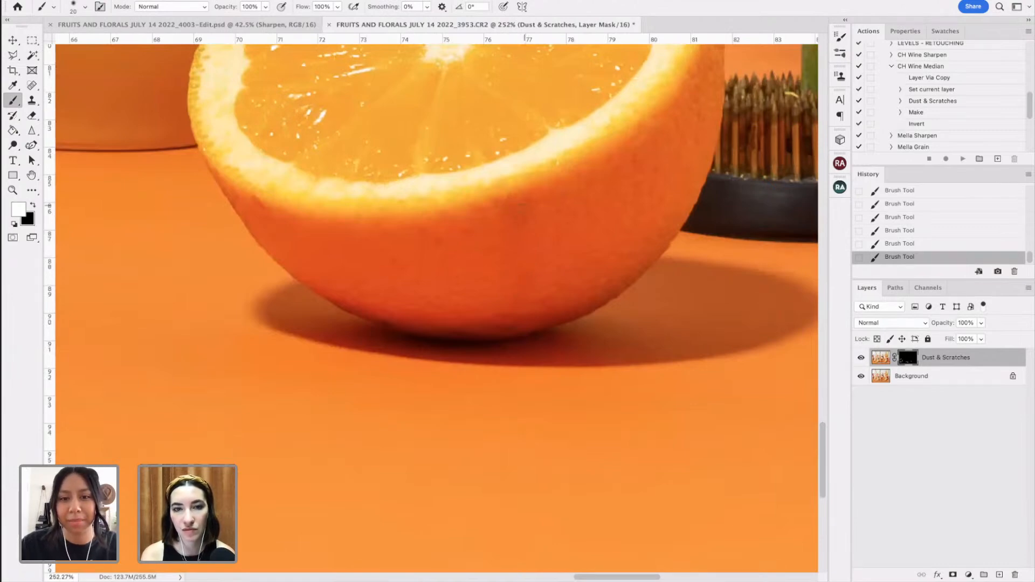
- Clean the remaining specks on the tabletop beside the orange half and the second flower holder
scroll(520, 240, "down", 3)
scroll(514, 243, "right", 6)
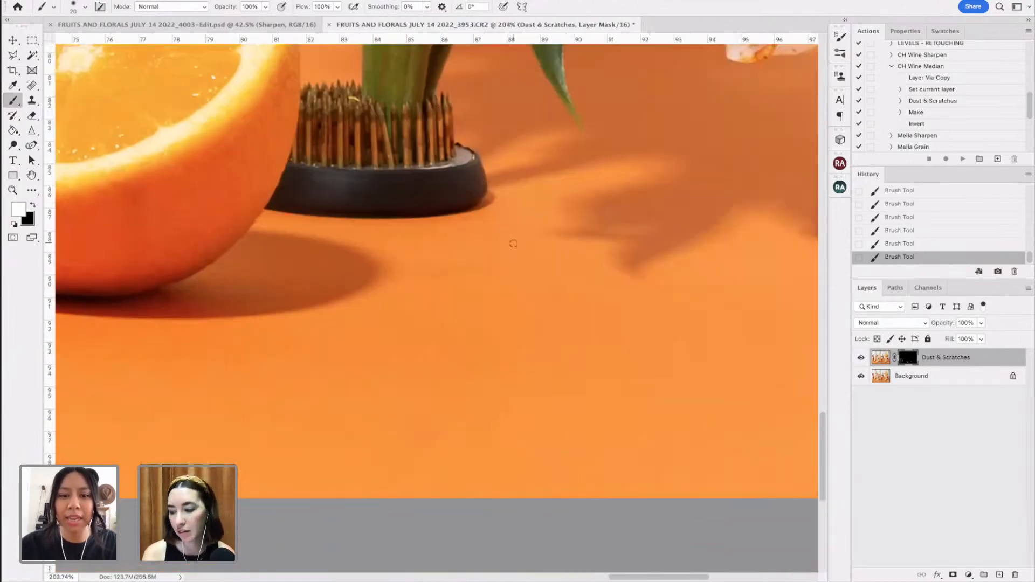
scroll(513, 243, "down", 5)
scroll(536, 273, "up", 3)
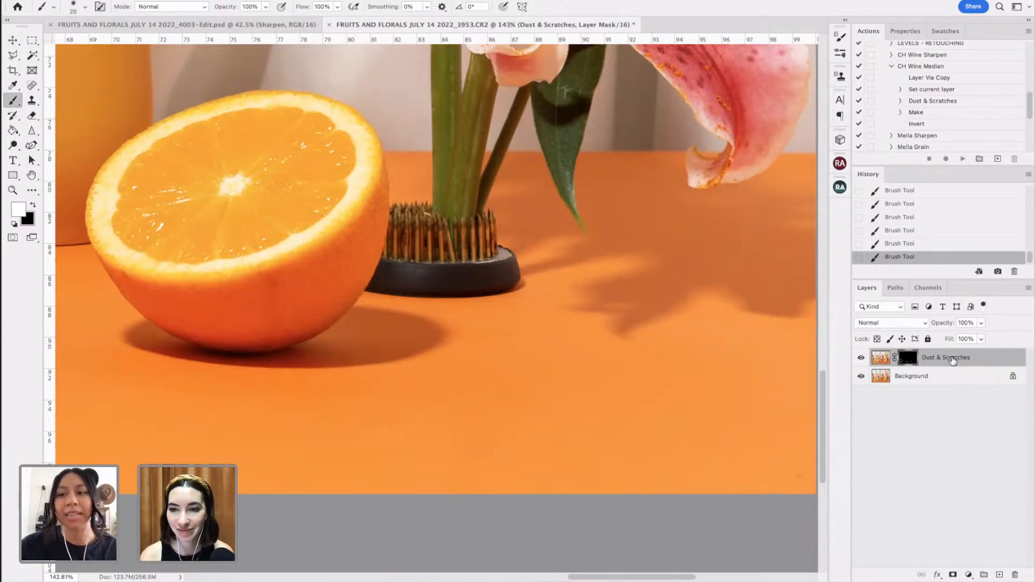
- Hide the Dust & Scratches layer and select the Background layer
left_click(861, 358)
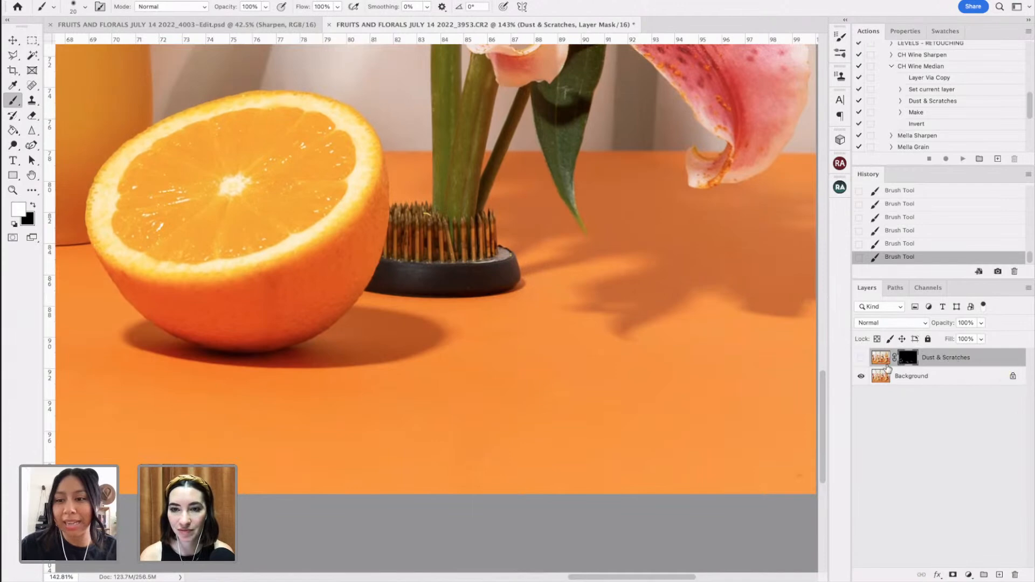
left_click(953, 383)
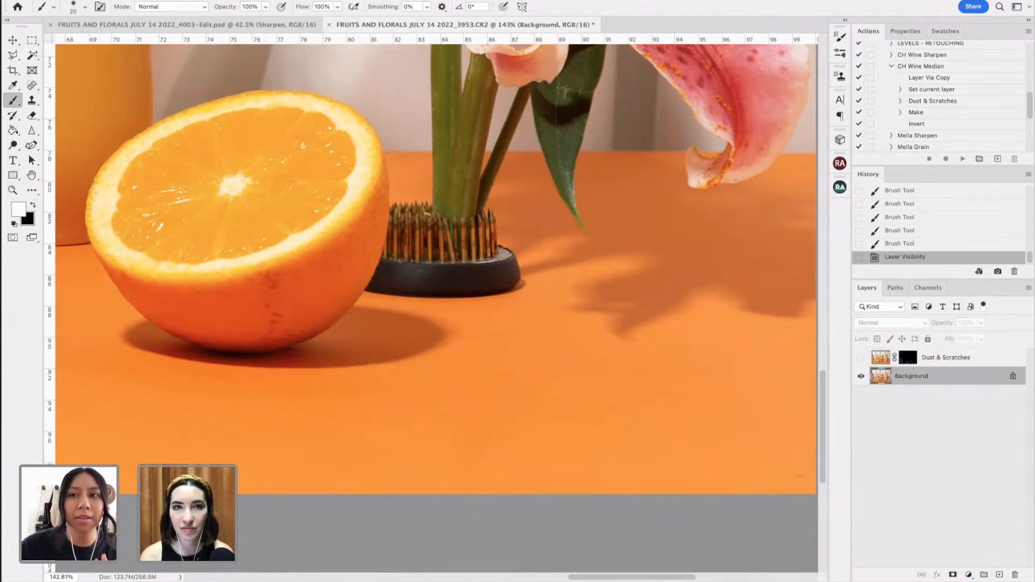
- Hide the Actions panel, show it again and browse the recorded actions
left_click(384, 1)
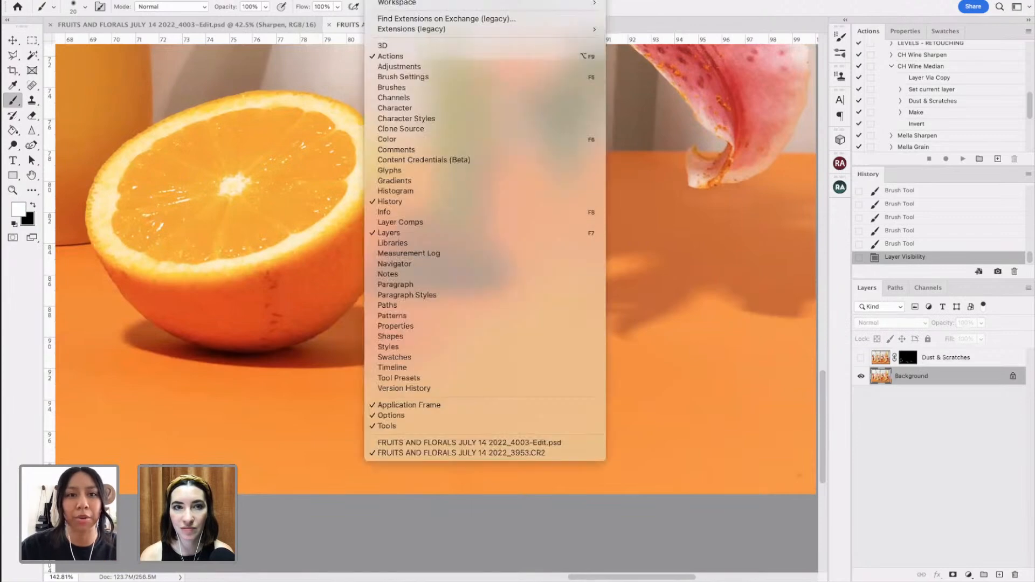
left_click(393, 57)
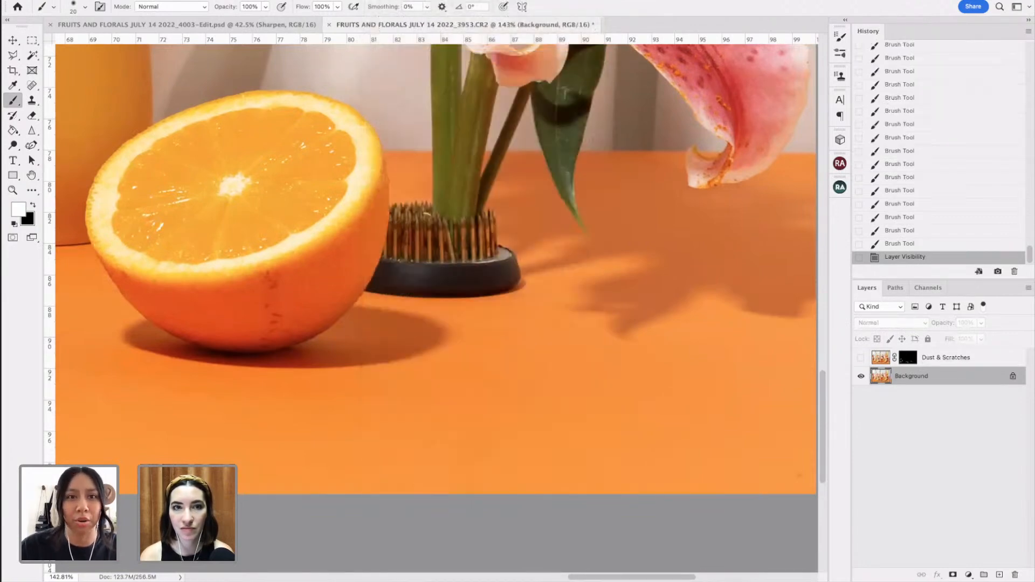
left_click(384, 1)
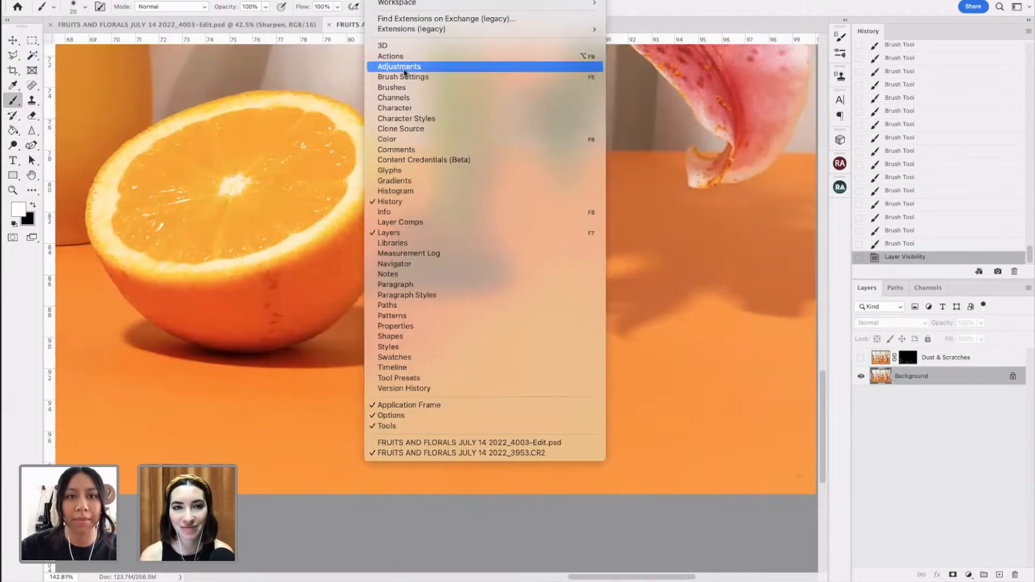
left_click(402, 57)
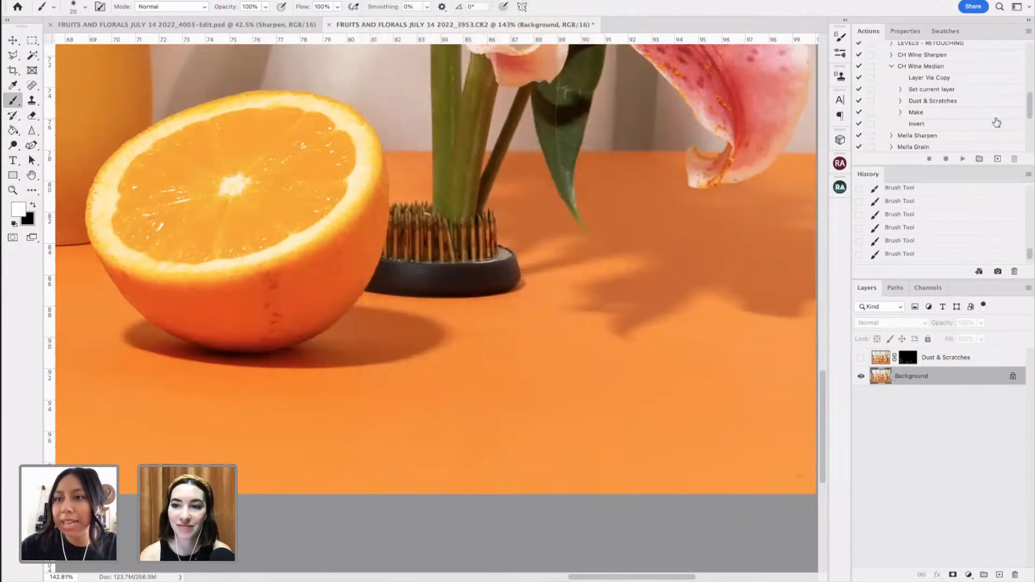
scroll(988, 110, "up", 3)
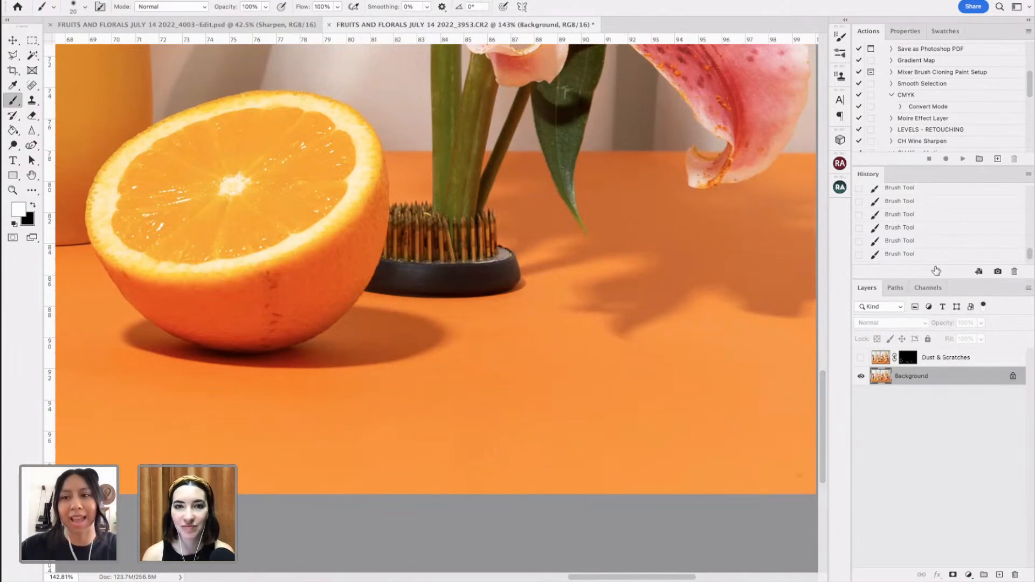
- Create a new action named D&S in the Default Actions set and start recording it
scroll(952, 100, "down", 3)
scroll(958, 110, "up", 10)
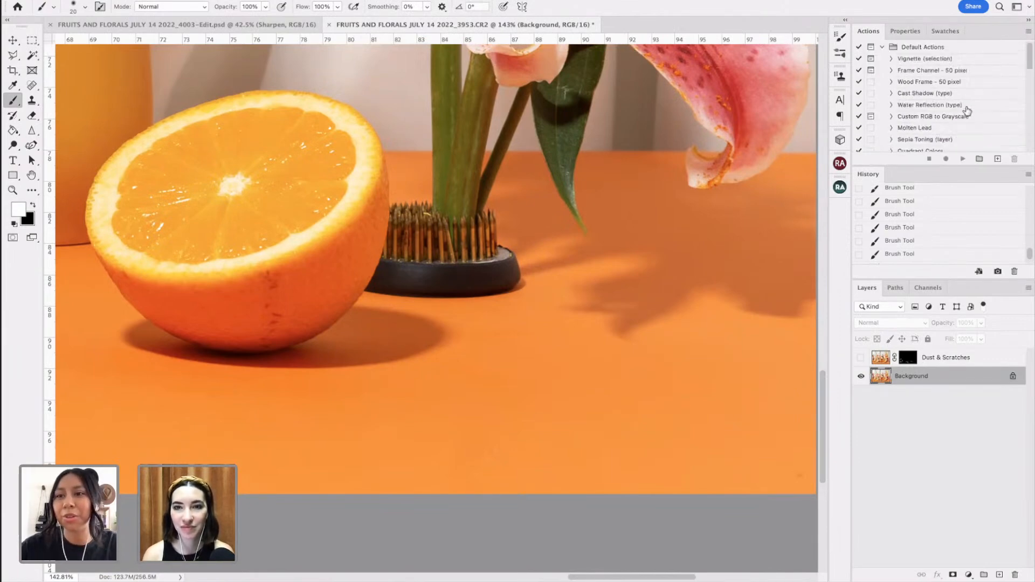
left_click(999, 160)
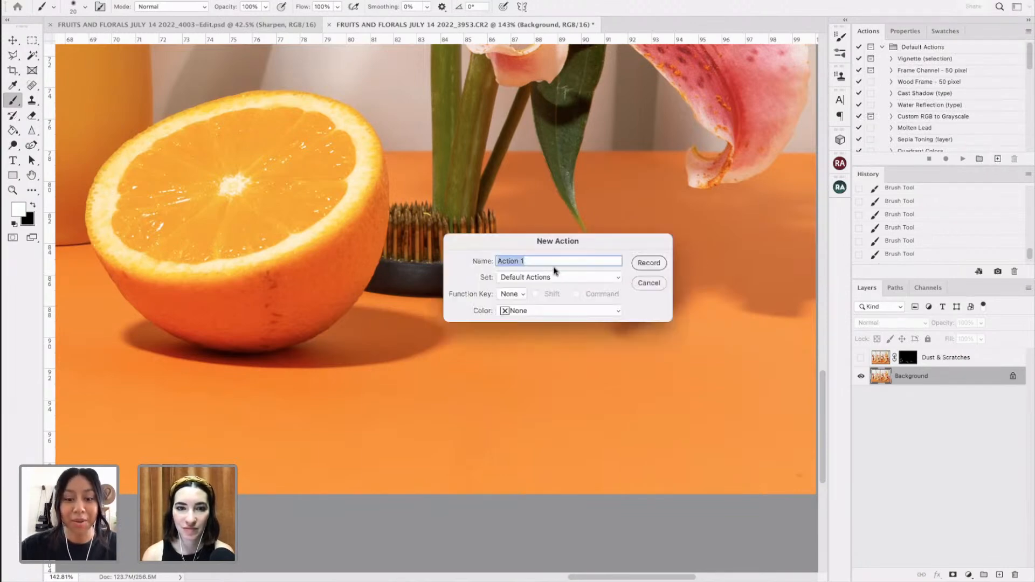
type("D&S")
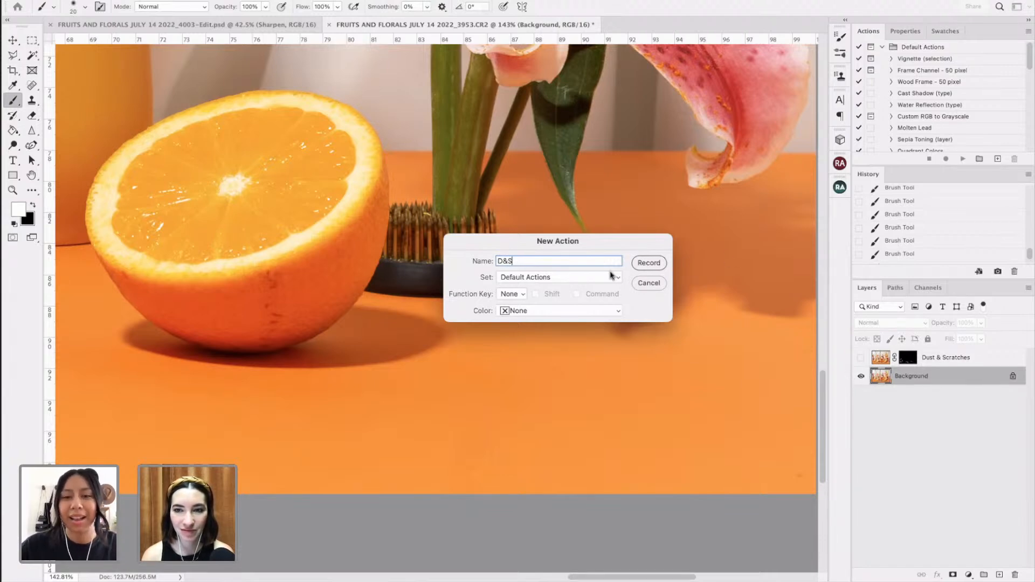
left_click(647, 265)
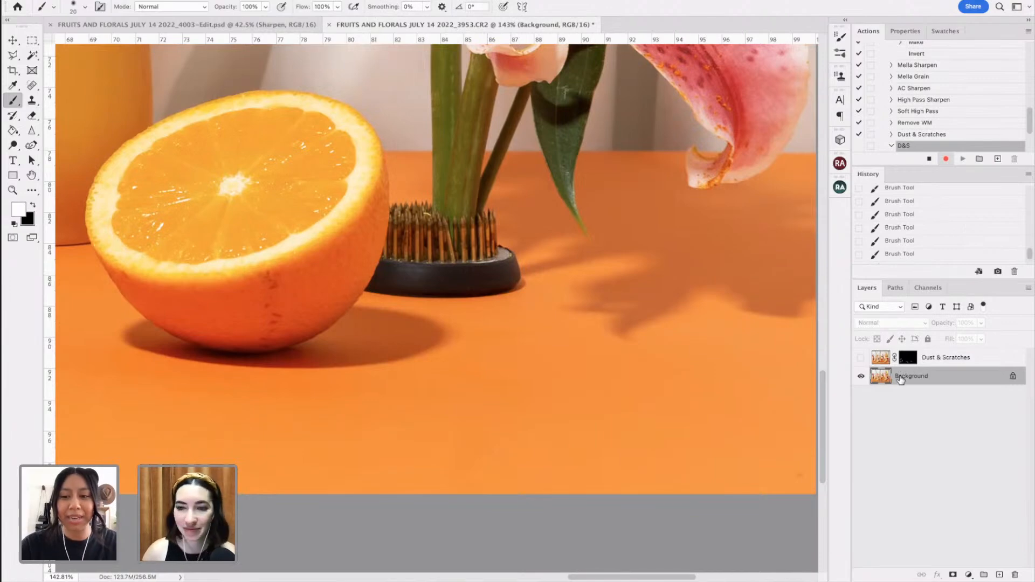
- Duplicate the Background layer and rename the copy D&S while the action is recording
key("ctrl+j")
scroll(955, 132, "down", 2)
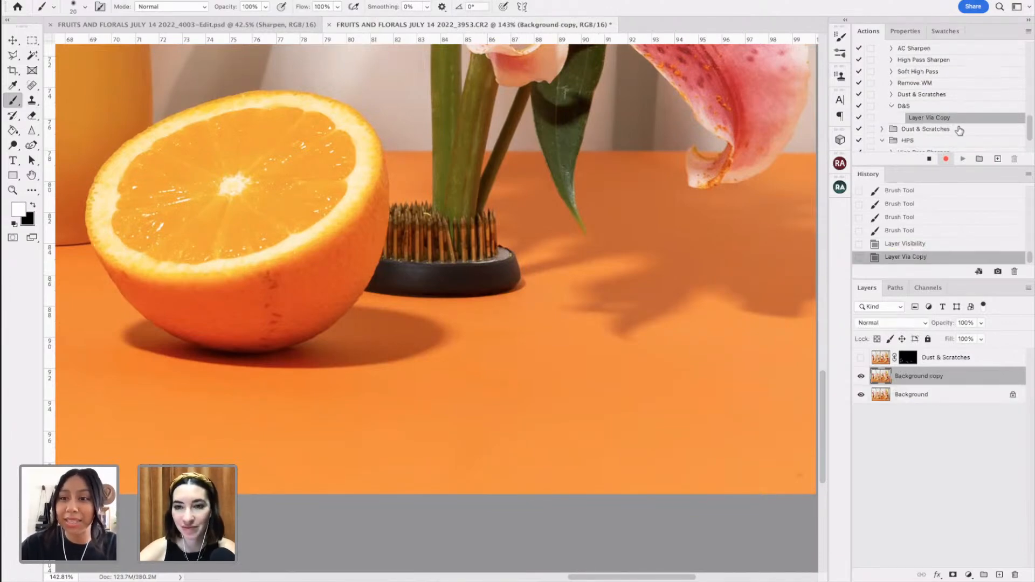
double_click(926, 377)
type("D&S")
key("Return")
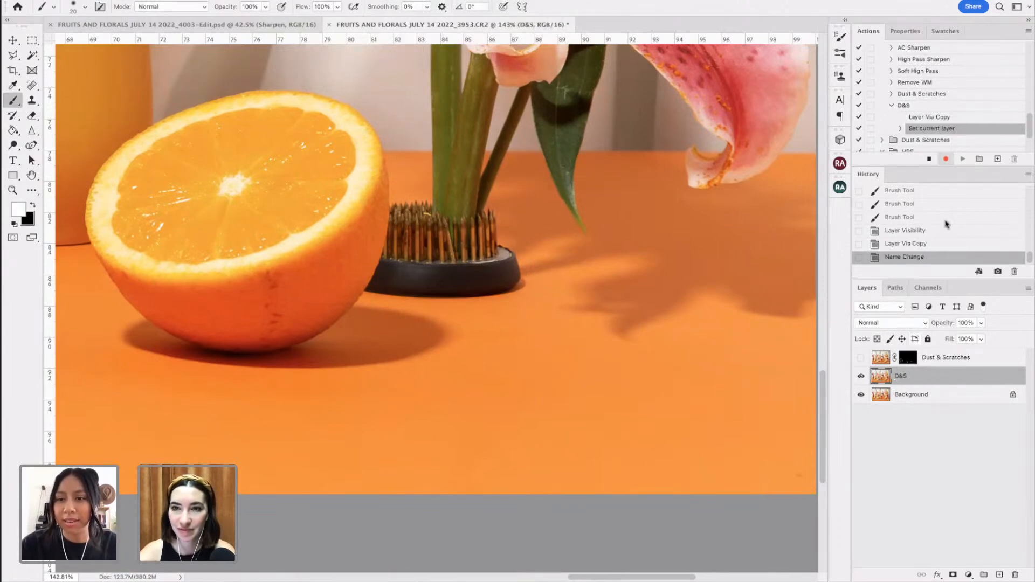
- Apply the Dust & Scratches filter with radius 10 pixels and threshold 6 levels to the D&S layer, and stop recording the action
left_click(329, 1)
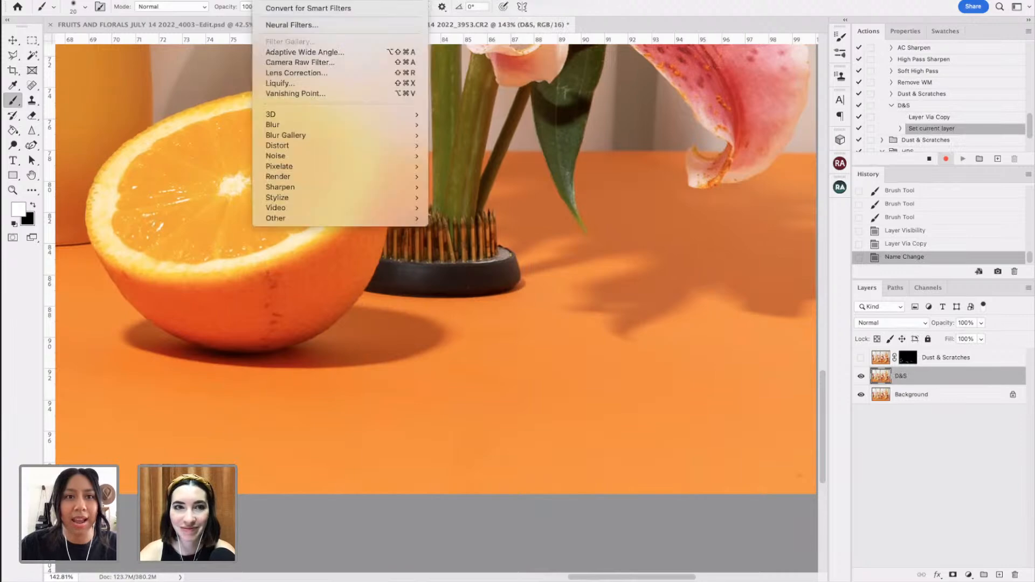
mouse_move(336, 156)
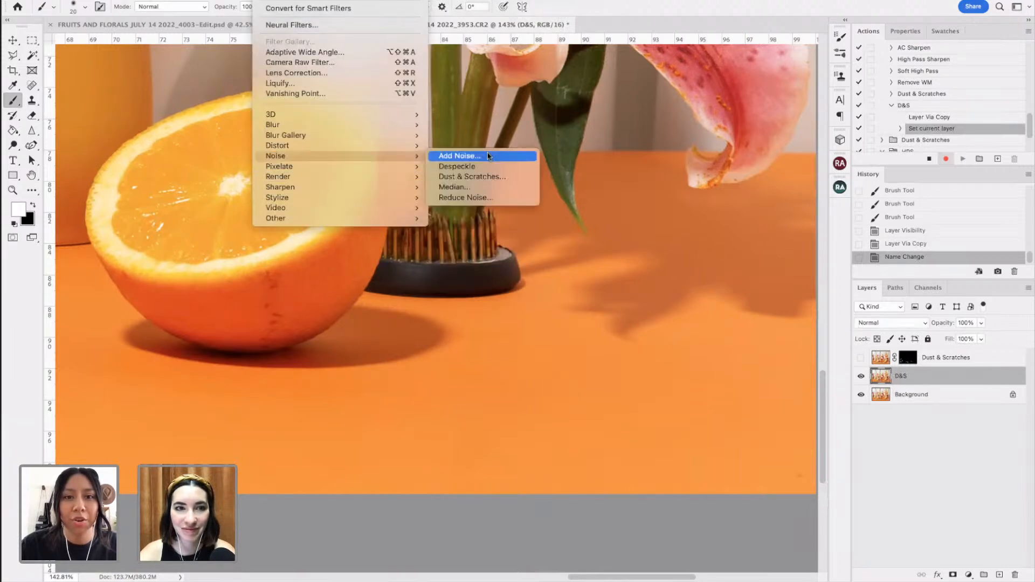
left_click(494, 178)
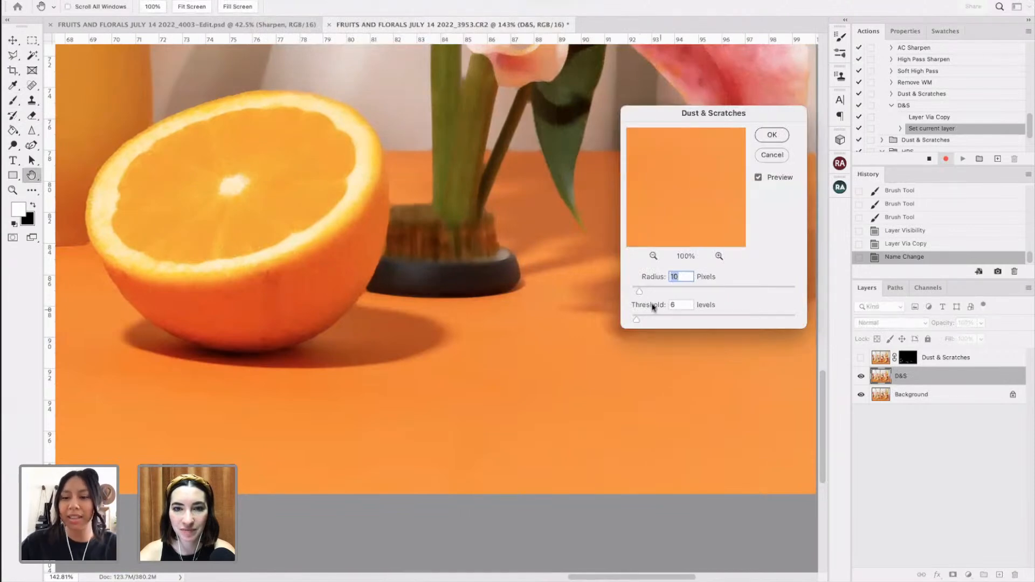
left_click(773, 136)
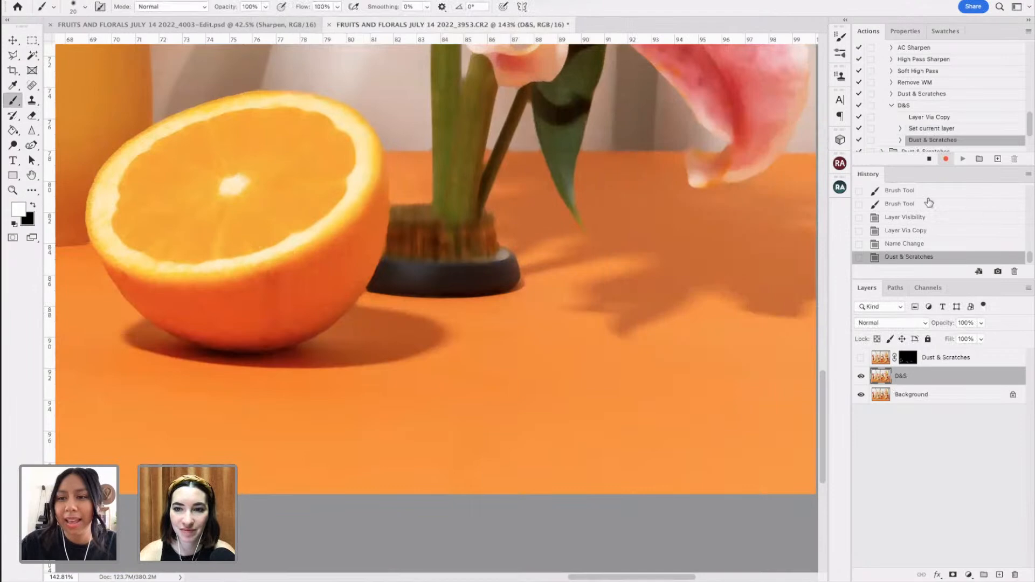
left_click(930, 160)
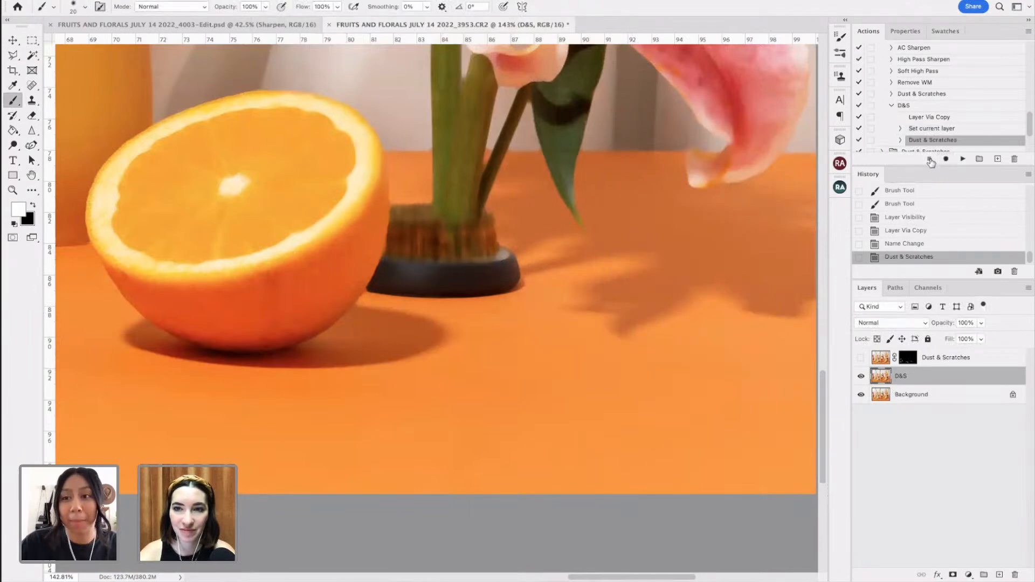
- Collapse the D&S action, delete the D&S layer and play the action to rebuild it from the Background
left_click(891, 105)
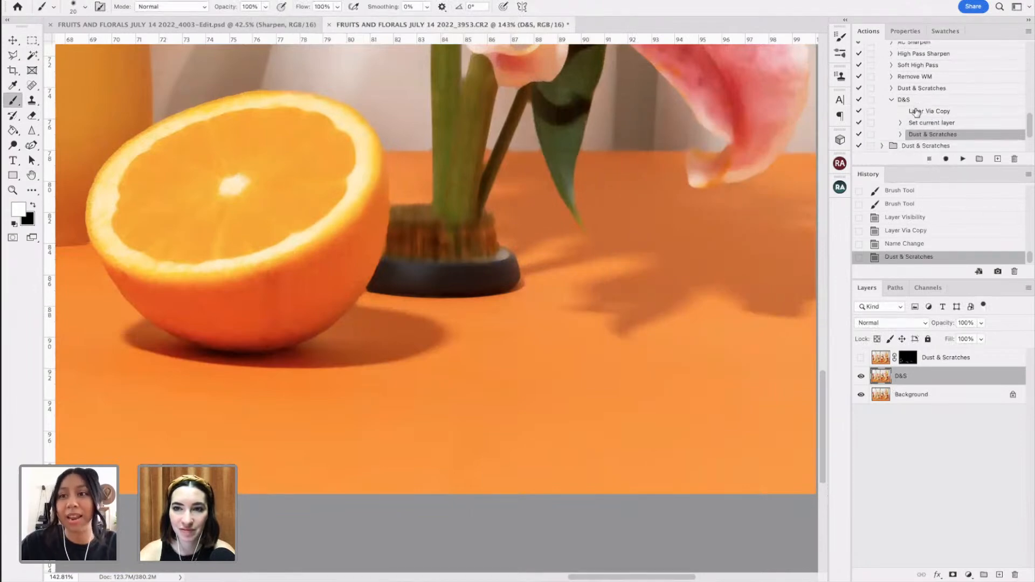
left_click(904, 101)
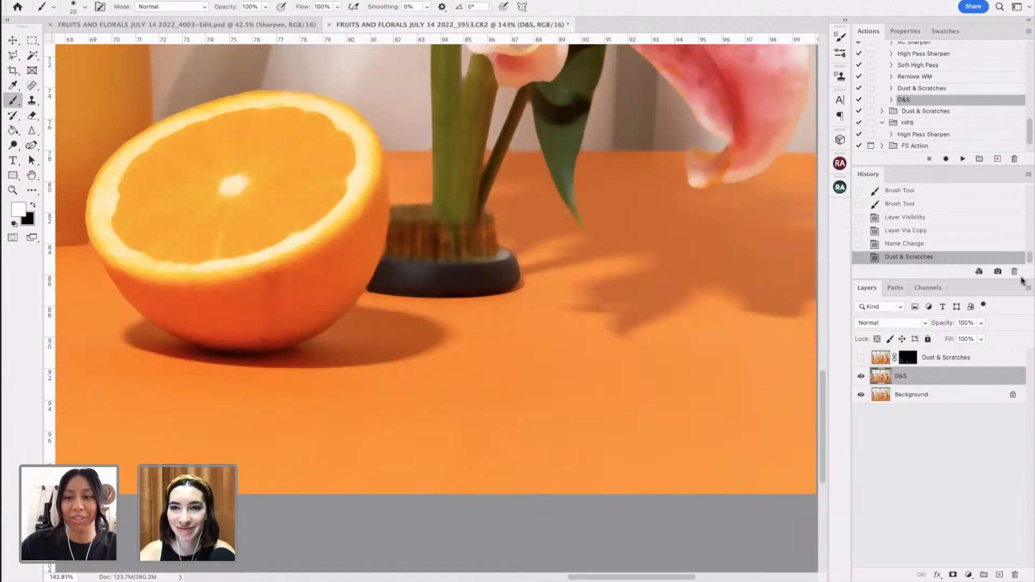
key("Delete")
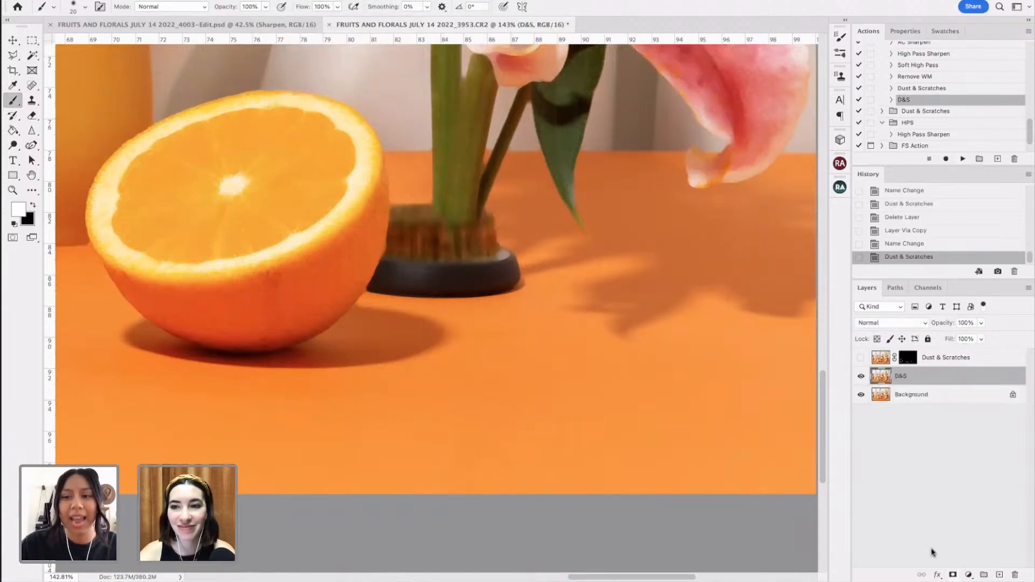
- Add a layer mask to the D&S layer and invert it to black
left_click(953, 574)
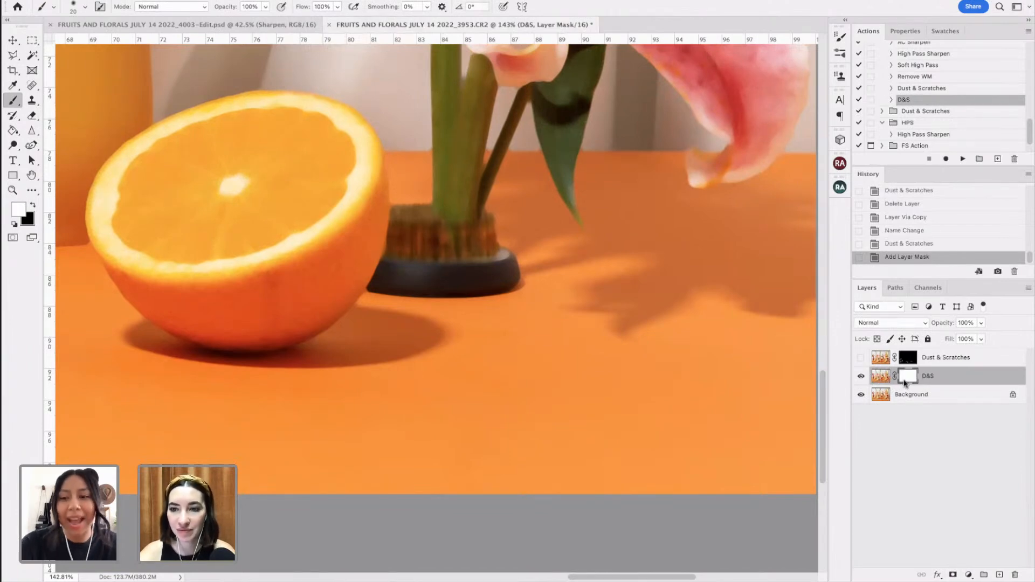
key("ctrl+i")
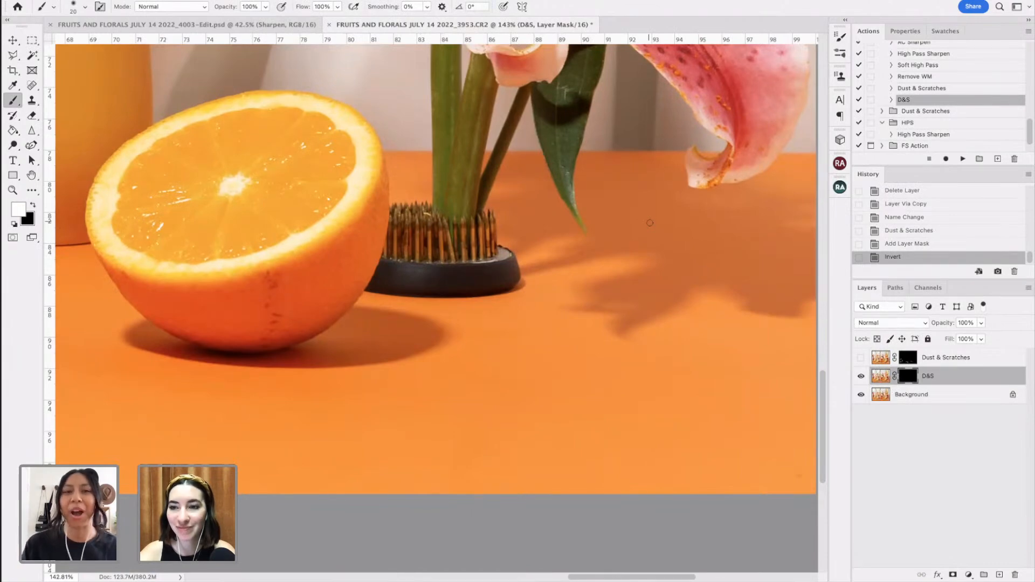
- Delete the mask and the D&S layer, and make the Dust & Scratches layer visible
key("BackSpace")
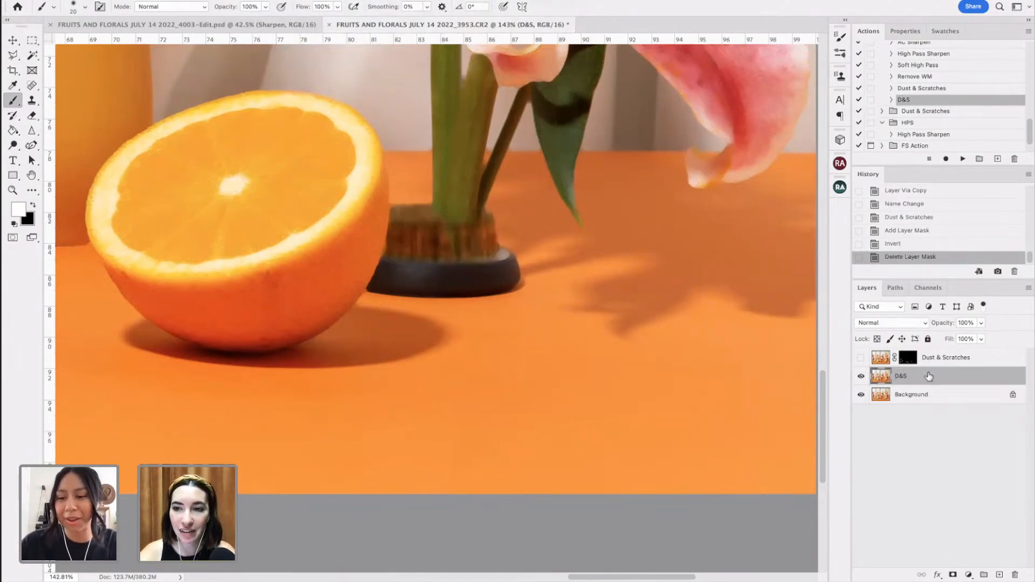
key("BackSpace")
left_click(861, 358)
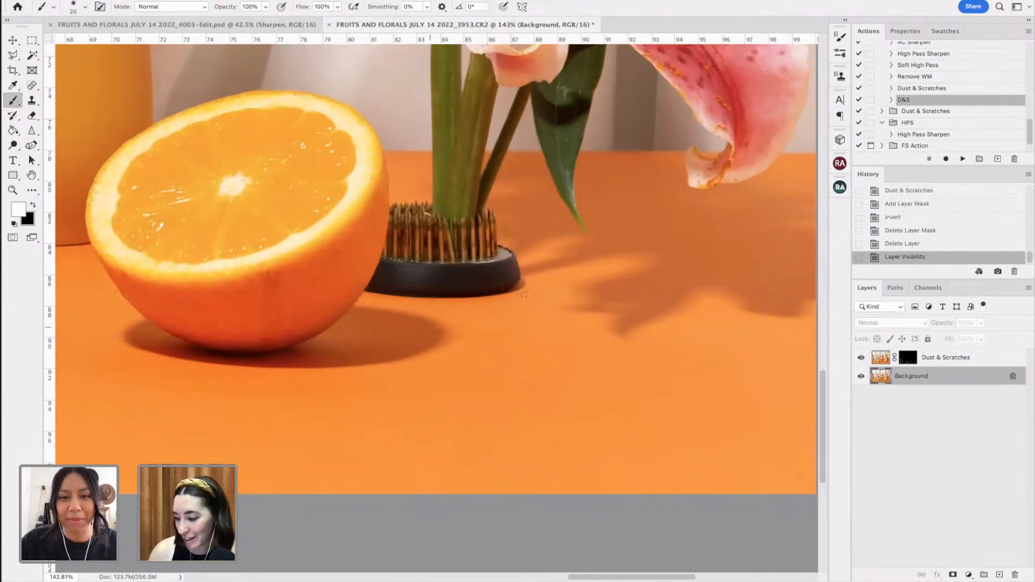
scroll(550, 284, "right", 6)
scroll(496, 388, "up", 1)
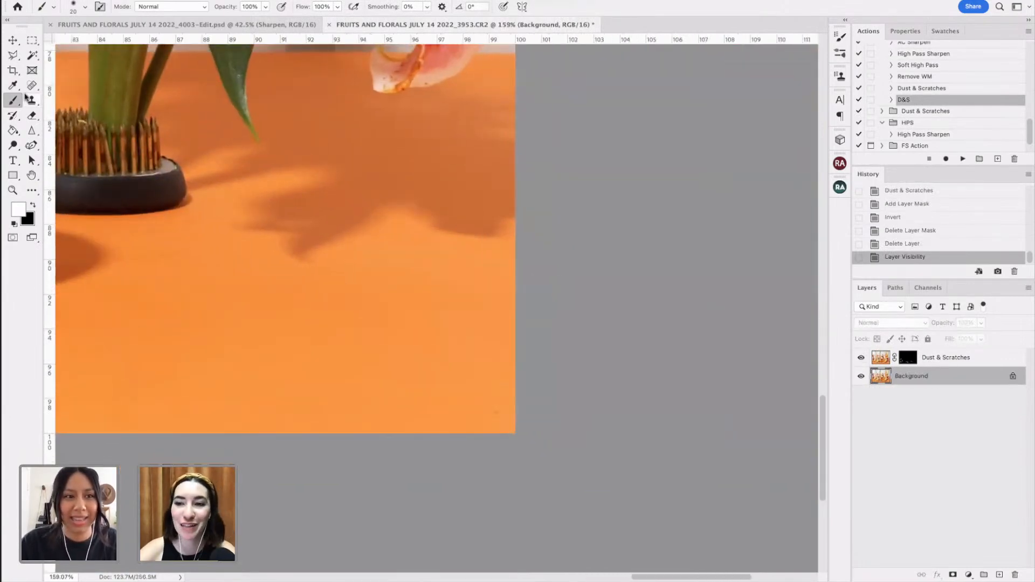
left_click_drag(491, 407, 525, 432)
key("z")
key("ctrl+z")
key("ctrl+z")
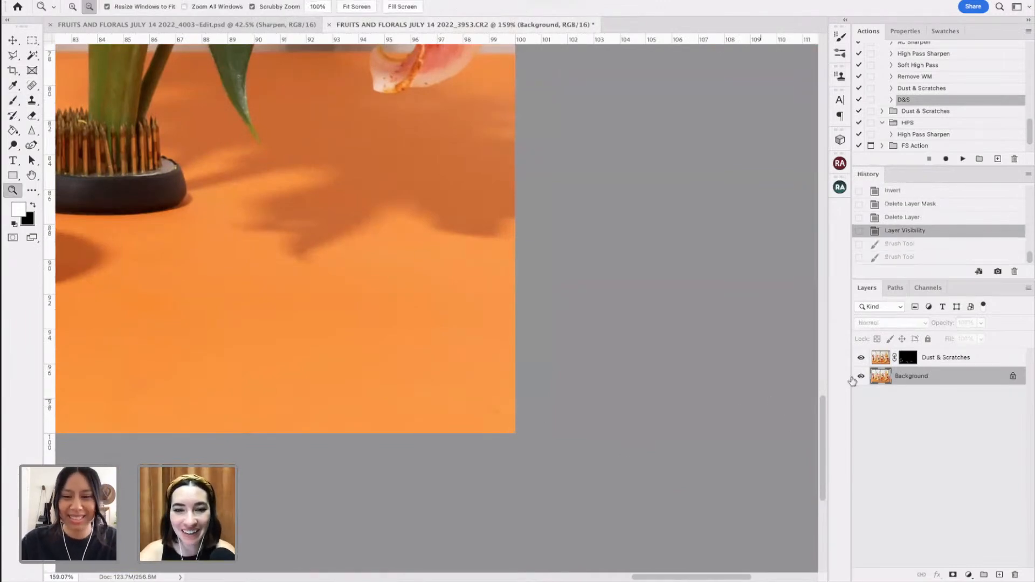
- Paint out the speck near the lower-right corner of the tabletop on the Dust & Scratches mask
left_click(918, 360)
key("b")
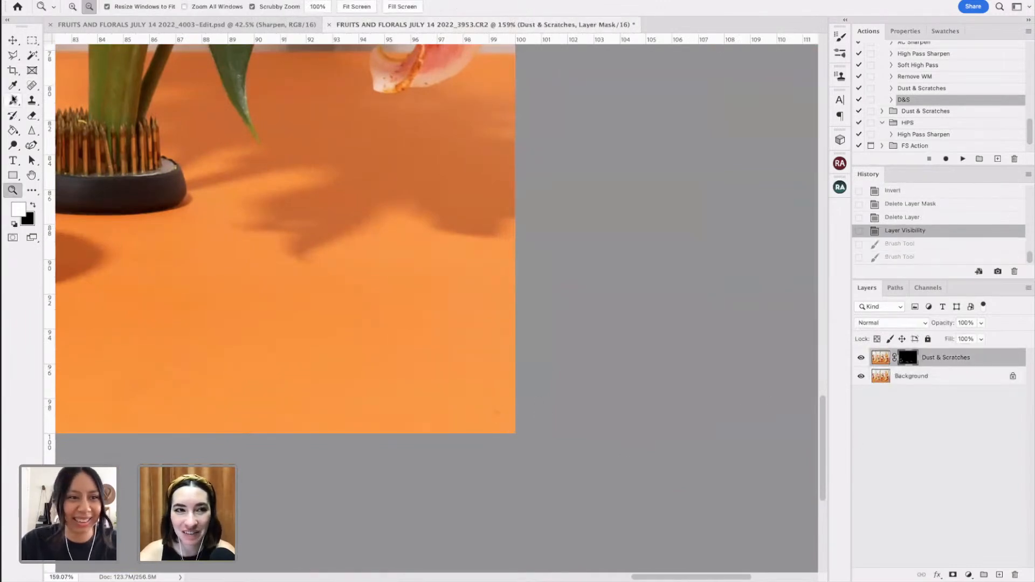
left_click(495, 413)
- Paint out the small spots on the yellow vase behind the apples on the Dust & Scratches mask
scroll(411, 205, "up", 3)
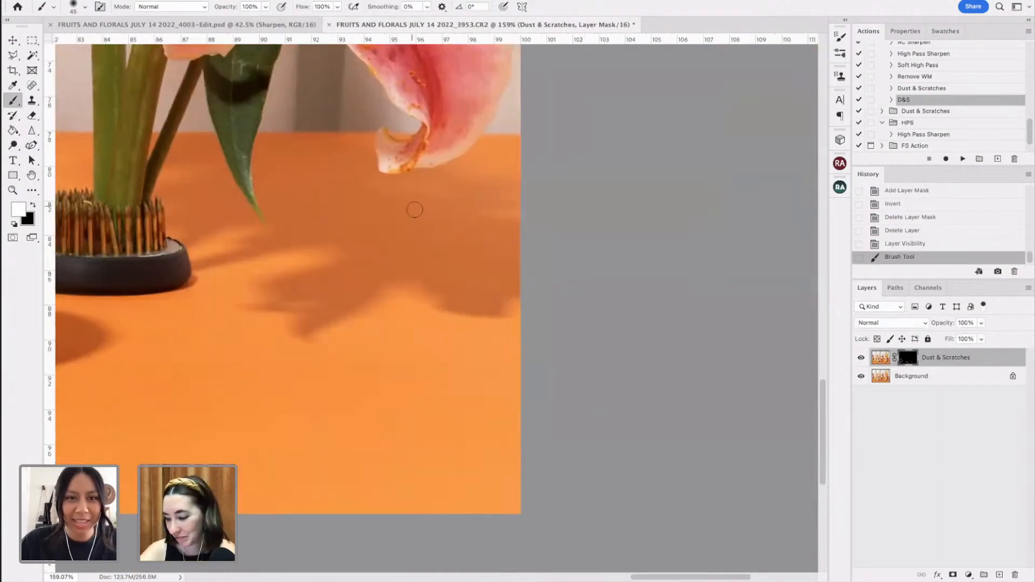
scroll(417, 216, "left", 3)
scroll(425, 222, "down", 10)
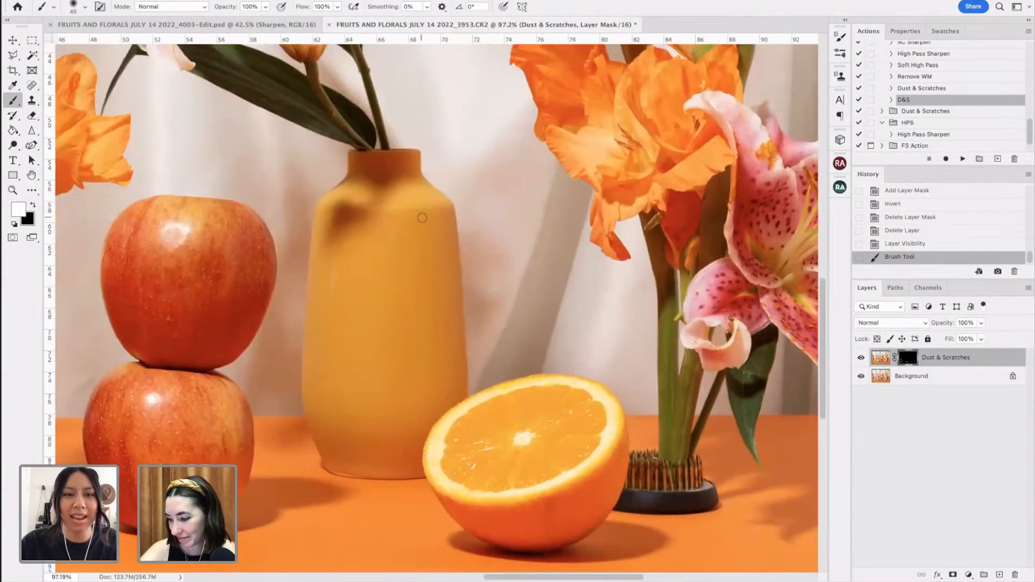
scroll(437, 227, "up", 8)
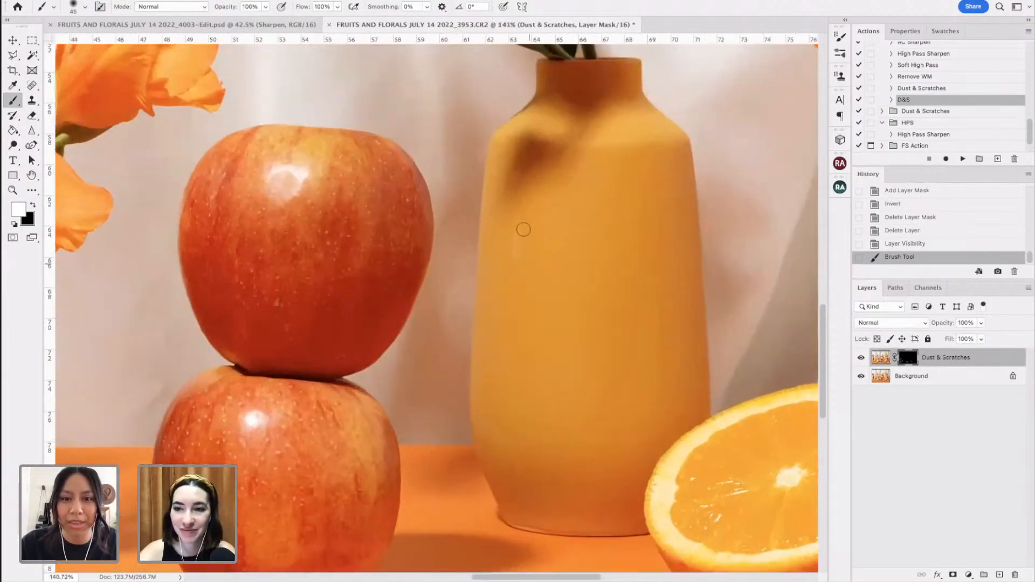
left_click(513, 331)
left_click(647, 194)
left_click(647, 213)
left_click(640, 223)
left_click(588, 217)
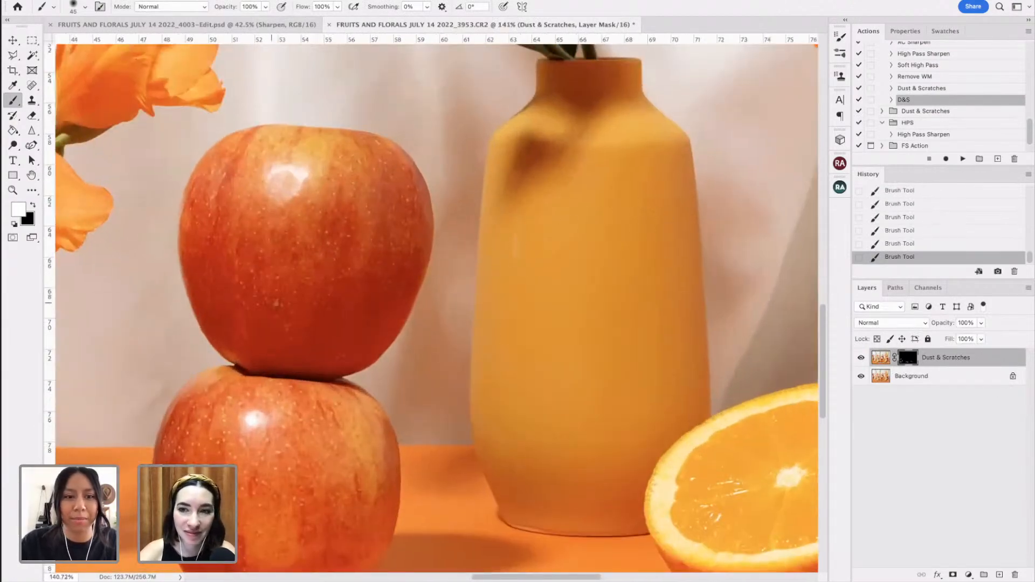
- Undo the last three brush strokes on the Dust & Scratches mask
key("ctrl+z")
key("ctrl+z")
key("ctrl+z")
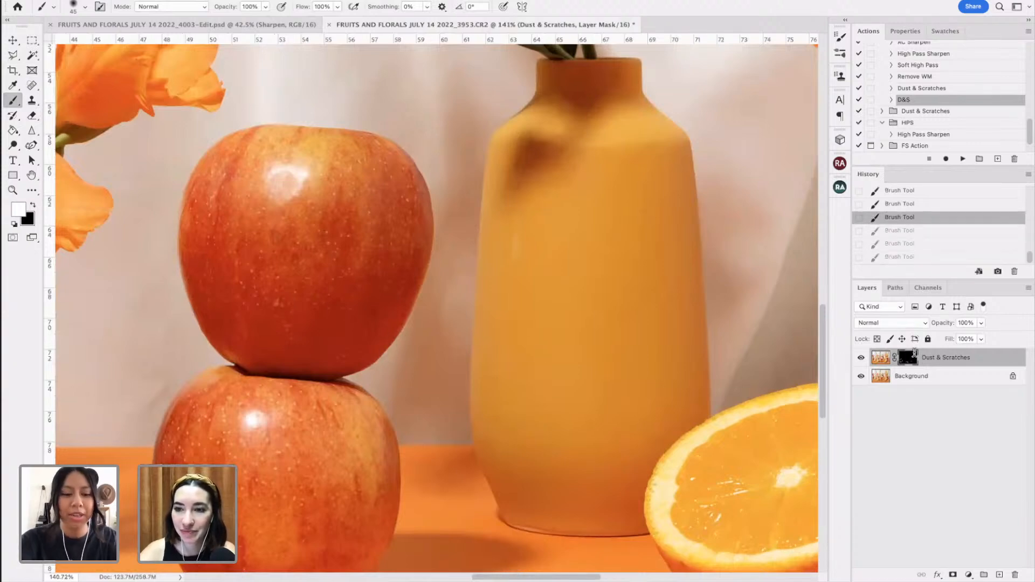
- Select the whole canvas and paste a merged copy as a new layer above Dust & Scratches, naming it Deep Clean
key("ctrl+a")
scroll(382, 228, "down", 5)
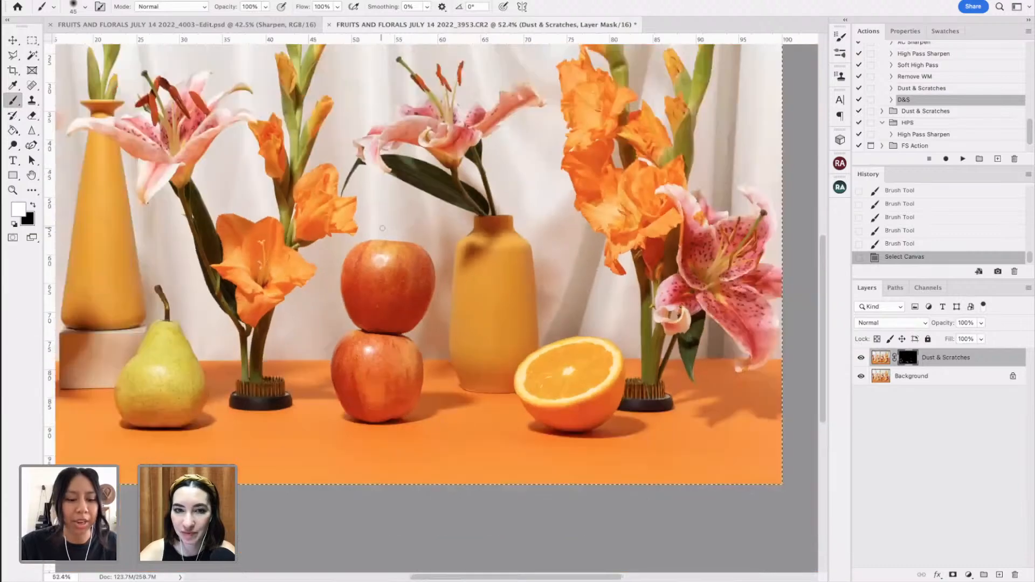
scroll(382, 228, "up", 3)
key("ctrl+a")
scroll(382, 228, "down", 2)
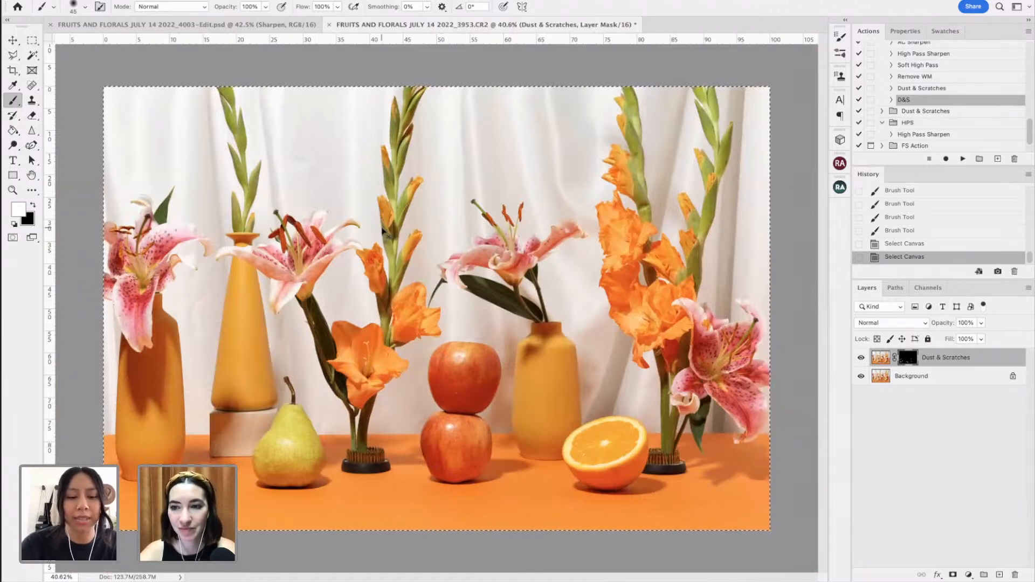
key("ctrl+v")
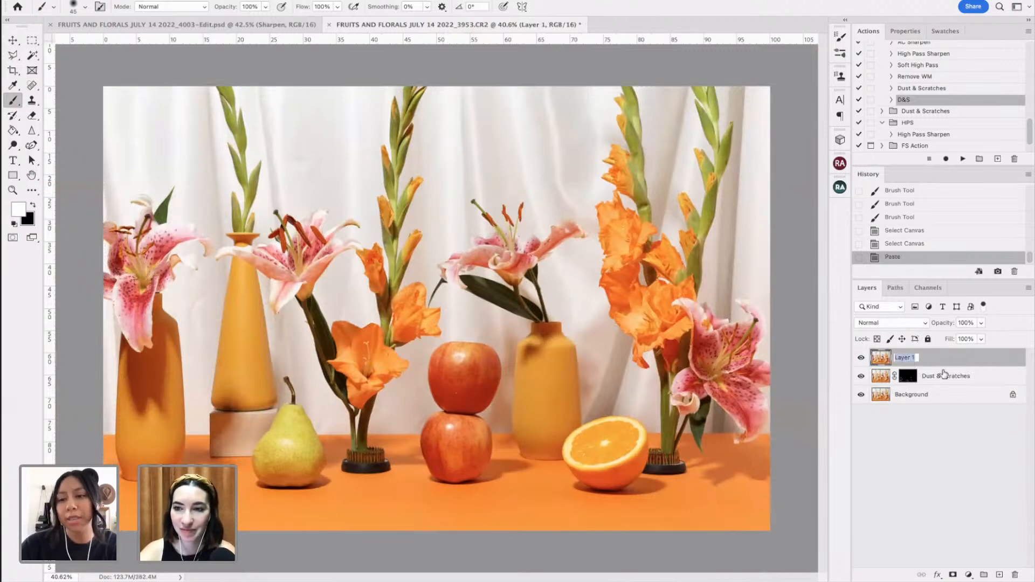
type("Deep Clean")
key("Return")
- Patch the blemish in the curtain above the leftmost lily on the Deep Clean layer using the Patch tool
scroll(390, 249, "up", 10)
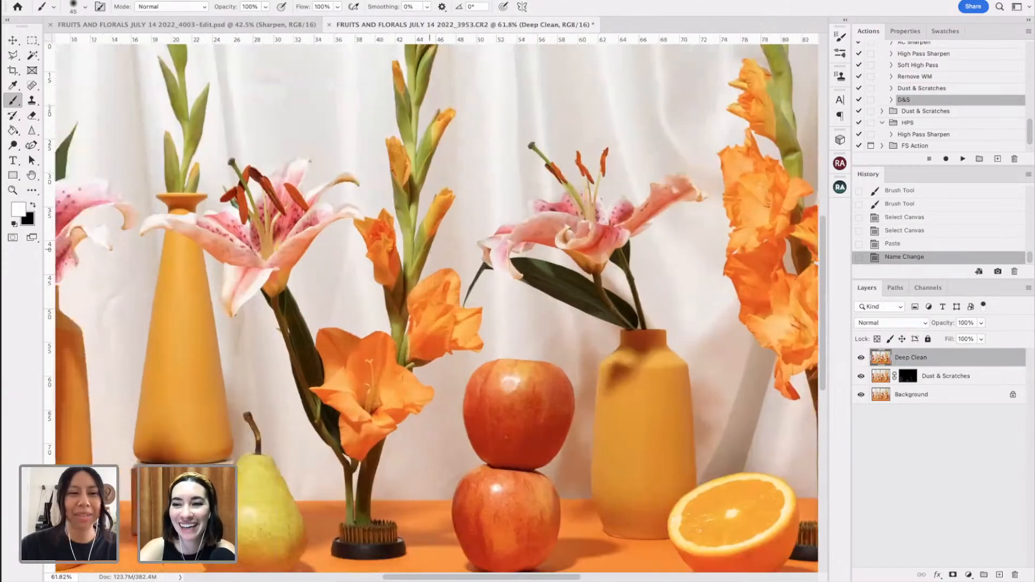
scroll(390, 250, "down", 5)
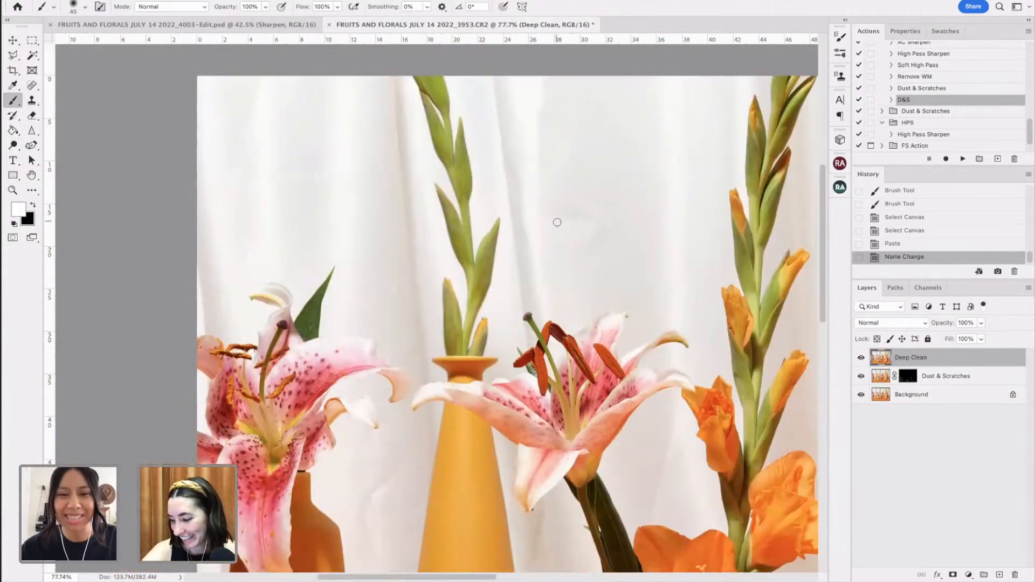
scroll(230, 90, "up", 3)
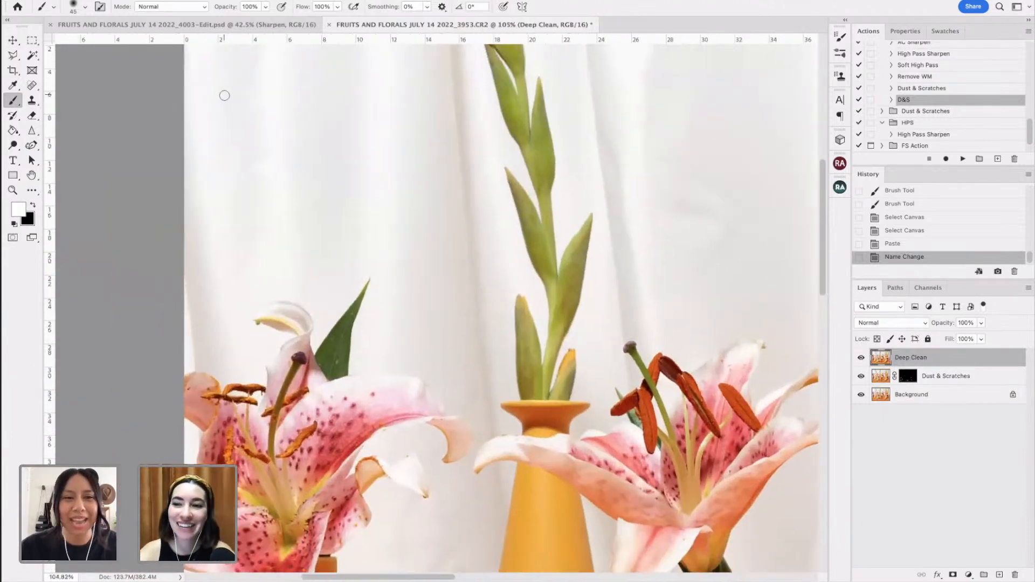
right_click(32, 86)
left_click(69, 110)
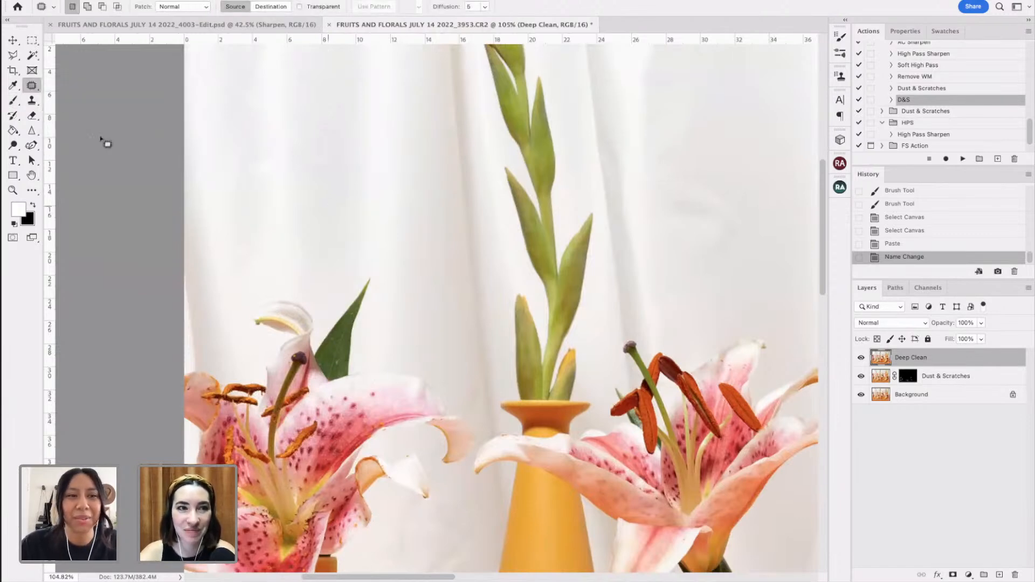
right_click(35, 88)
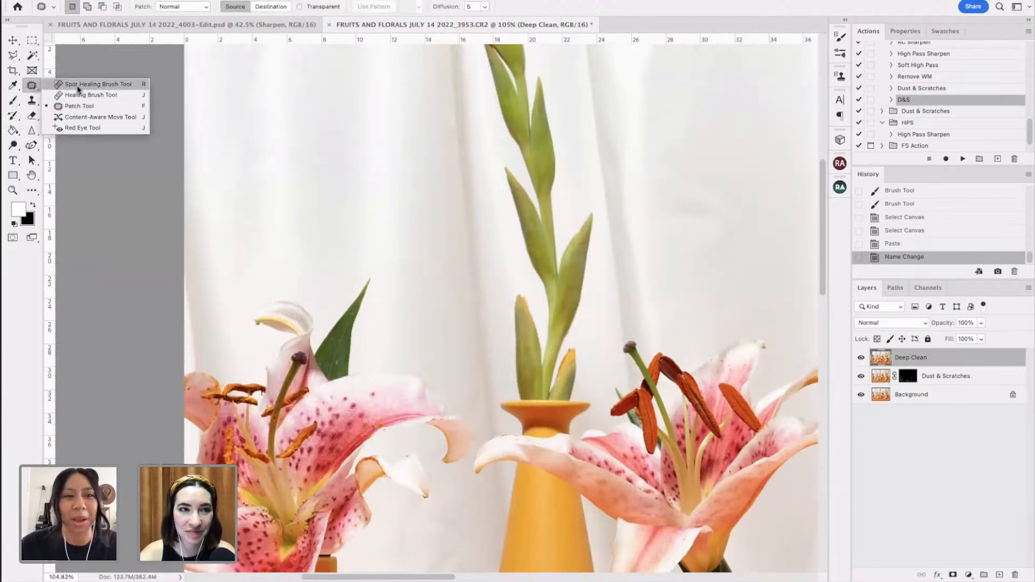
left_click(32, 100)
right_click(32, 101)
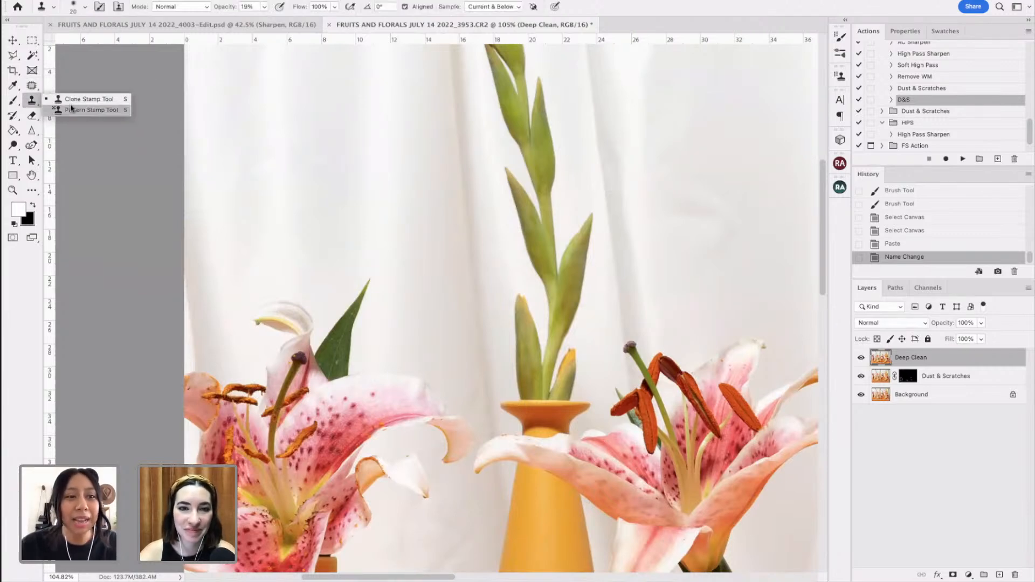
left_click(31, 87)
scroll(453, 199, "up", 2)
mouse_move(241, 276)
left_mouse_down()
mouse_move(224, 317)
mouse_move(324, 310)
mouse_move(314, 256)
left_mouse_up()
left_click_drag(310, 282, 312, 236)
key("super+d")
- Patch the creases in the upper-left part of the curtain, including the one at the photo's top edge
right_click(34, 88)
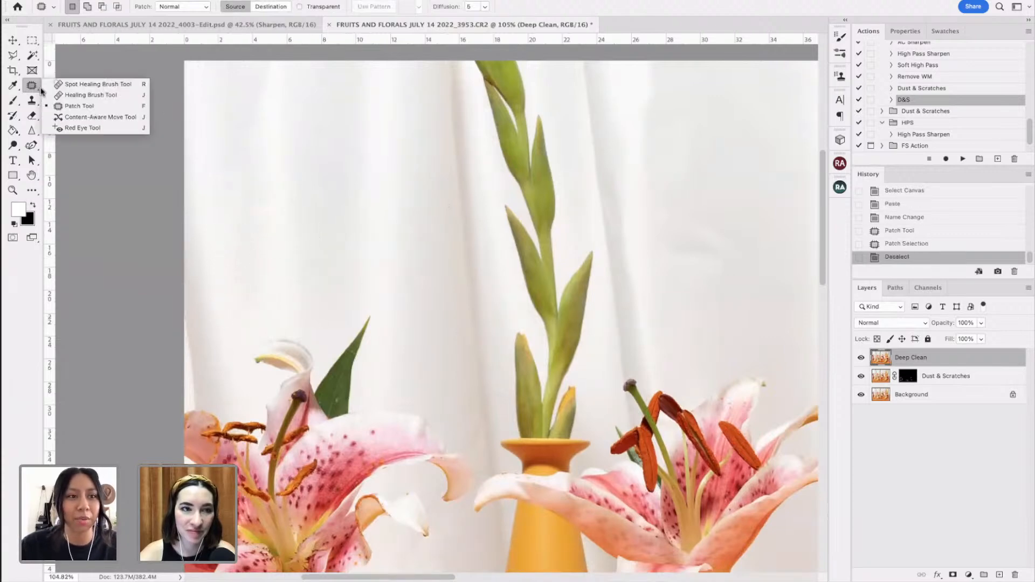
left_click(69, 106)
mouse_move(233, 172)
left_mouse_down()
mouse_move(229, 217)
mouse_move(334, 221)
mouse_move(314, 135)
left_mouse_up()
left_click_drag(323, 178, 323, 264)
key("super+d")
mouse_move(273, 59)
left_mouse_down()
mouse_move(265, 58)
mouse_move(265, 170)
mouse_move(324, 68)
left_mouse_up()
left_click_drag(291, 106, 293, 196)
key("super+d")
- Patch the marks in the curtain between the leftmost lily and the first gladiolus stem
mouse_move(367, 164)
left_mouse_down()
mouse_move(392, 230)
mouse_move(449, 251)
mouse_move(460, 219)
mouse_move(446, 186)
left_mouse_up()
key("super+d")
mouse_move(486, 278)
left_mouse_down()
mouse_move(458, 269)
mouse_move(507, 305)
mouse_move(508, 280)
left_mouse_up()
key("super+d")
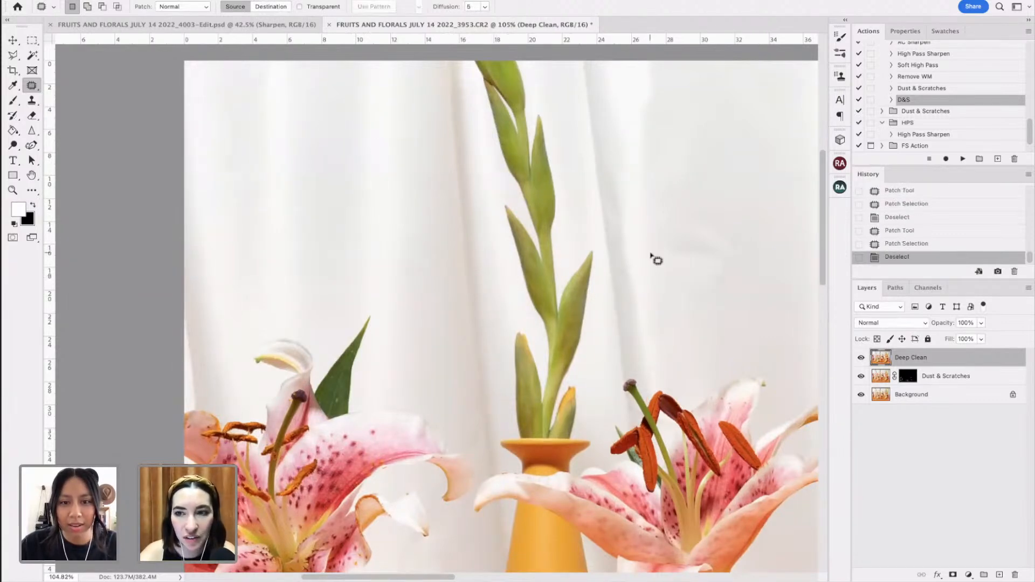
- Patch the wrinkles in the curtain between the first and second gladiolus stems, at the top edge and mid-height
scroll(647, 258, "right", 5)
mouse_move(486, 63)
left_mouse_down()
mouse_move(534, 189)
mouse_move(527, 67)
left_mouse_up()
left_click_drag(509, 124, 574, 125)
key("super+d")
mouse_move(527, 198)
left_mouse_down()
mouse_move(604, 329)
mouse_move(587, 204)
left_mouse_up()
left_click_drag(592, 261, 579, 147)
key("super+d")
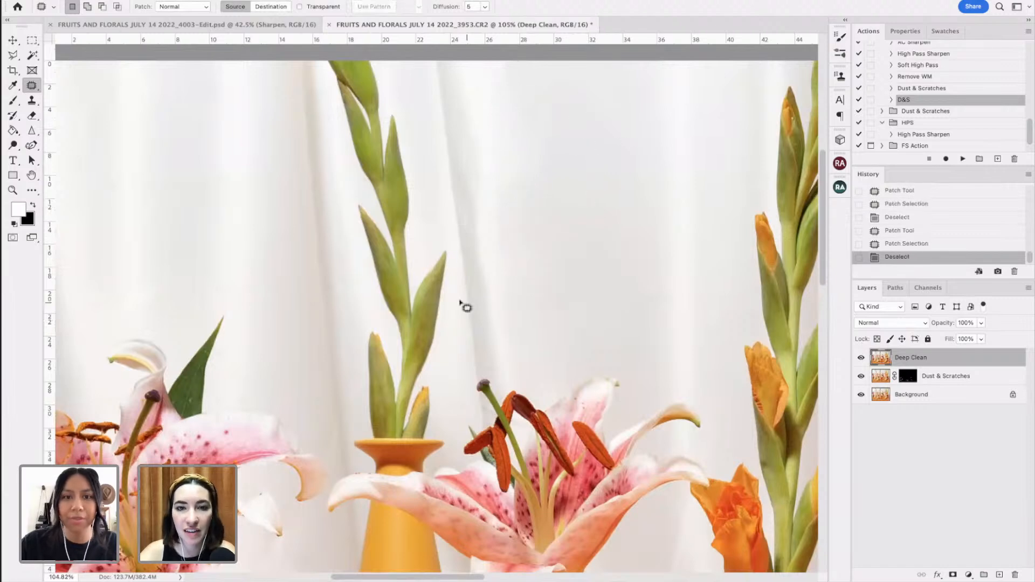
- Try patching the crease on the shadowed curtain fold beside the first gladiolus, and undo the patch
mouse_move(497, 173)
left_mouse_down()
mouse_move(510, 230)
mouse_move(507, 171)
left_mouse_up()
mouse_move(504, 194)
left_mouse_down()
mouse_move(496, 136)
mouse_move(461, 258)
mouse_move(497, 178)
mouse_move(474, 142)
left_mouse_up()
key("super+d")
mouse_move(481, 220)
left_mouse_down()
mouse_move(307, 250)
mouse_move(345, 250)
left_mouse_up()
key("super+d")
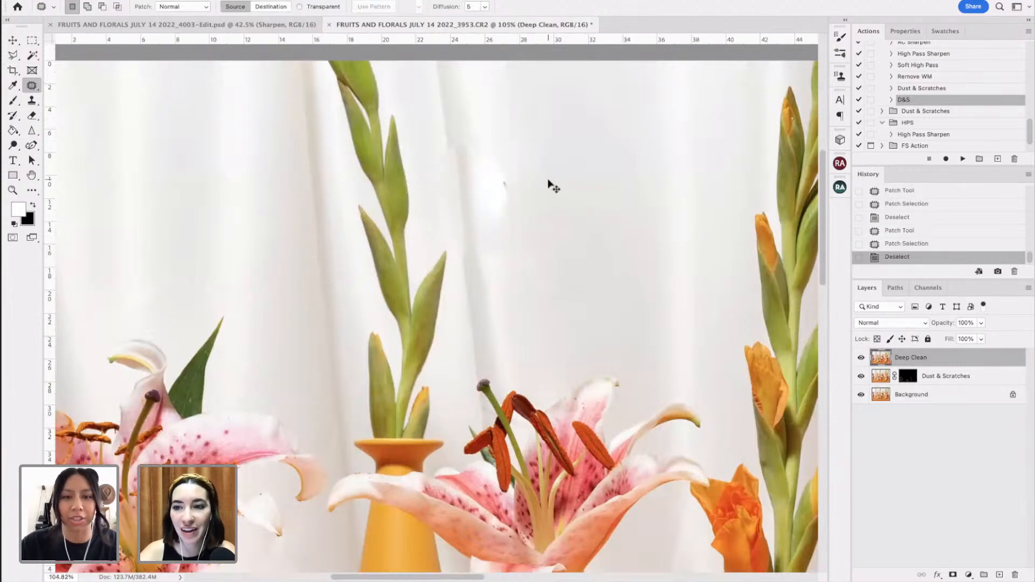
key("super+z")
key("super+z")
key("super+d")
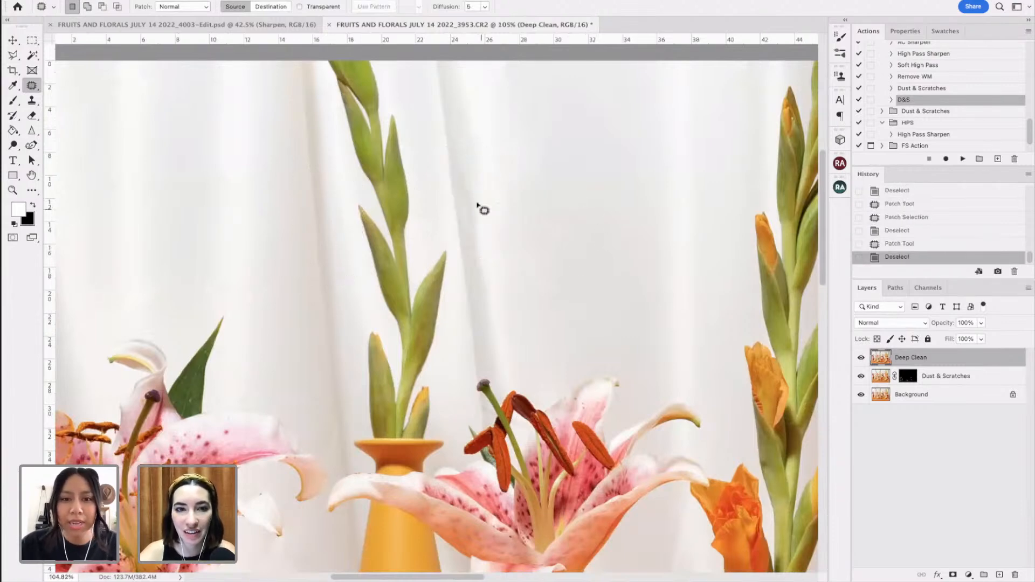
- Patch the small creases along the shadowed curtain fold between the first gladiolus and the second lily
left_click_drag(470, 196, 481, 148)
left_click_drag(486, 184, 487, 127)
key("super+d")
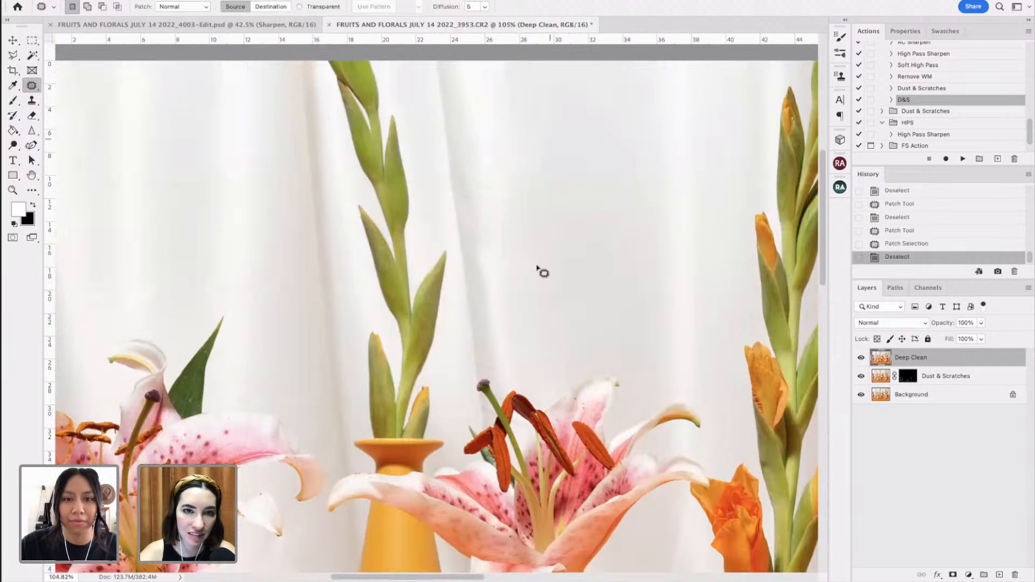
mouse_move(472, 236)
left_mouse_down()
mouse_move(517, 311)
mouse_move(487, 143)
mouse_move(477, 264)
mouse_move(480, 178)
left_mouse_up()
key("super+d")
left_click_drag(485, 218, 494, 145)
key("super+d")
mouse_move(505, 253)
left_mouse_down()
mouse_move(493, 347)
mouse_move(508, 382)
mouse_move(504, 253)
left_mouse_up()
left_click_drag(513, 295, 513, 180)
key("super+d")
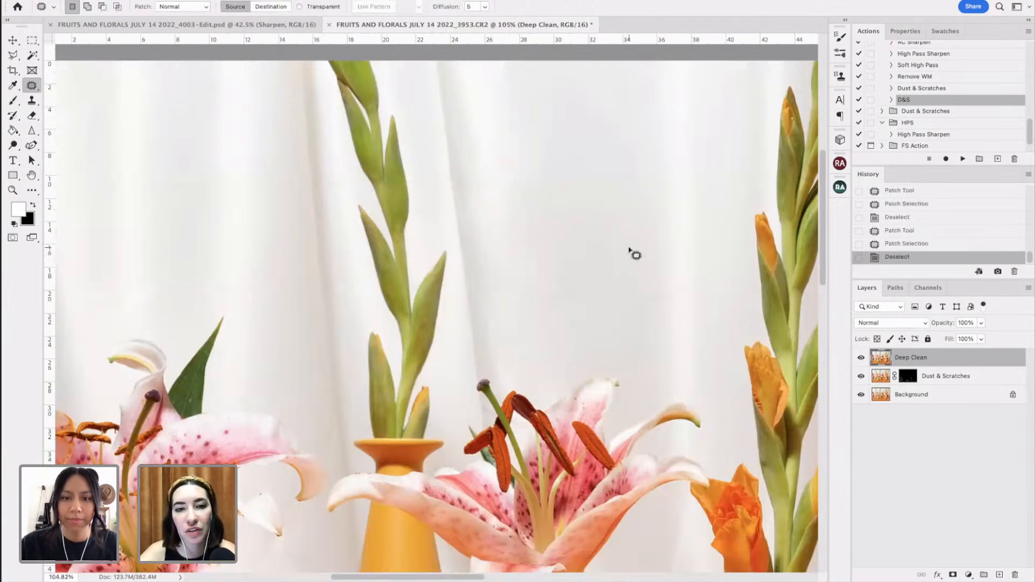
- Patch the crease in the bright curtain area just right of the second gladiolus stem
scroll(633, 252, "right", 5)
scroll(642, 240, "right", 5)
scroll(641, 240, "up", 1)
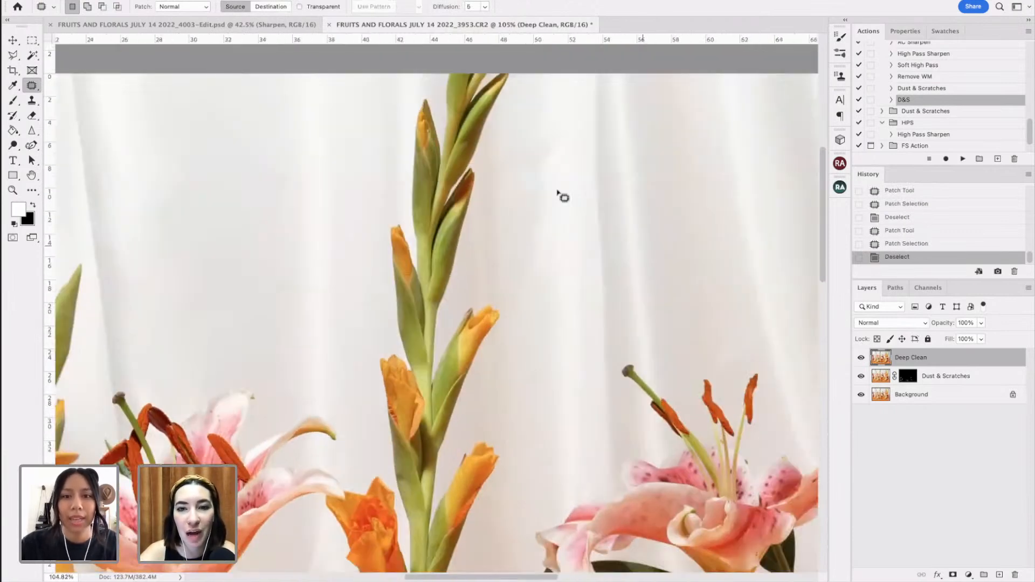
mouse_move(512, 229)
left_mouse_down()
mouse_move(559, 249)
mouse_move(561, 132)
mouse_move(542, 156)
left_mouse_up()
left_click_drag(548, 234, 548, 379)
key("super+d")
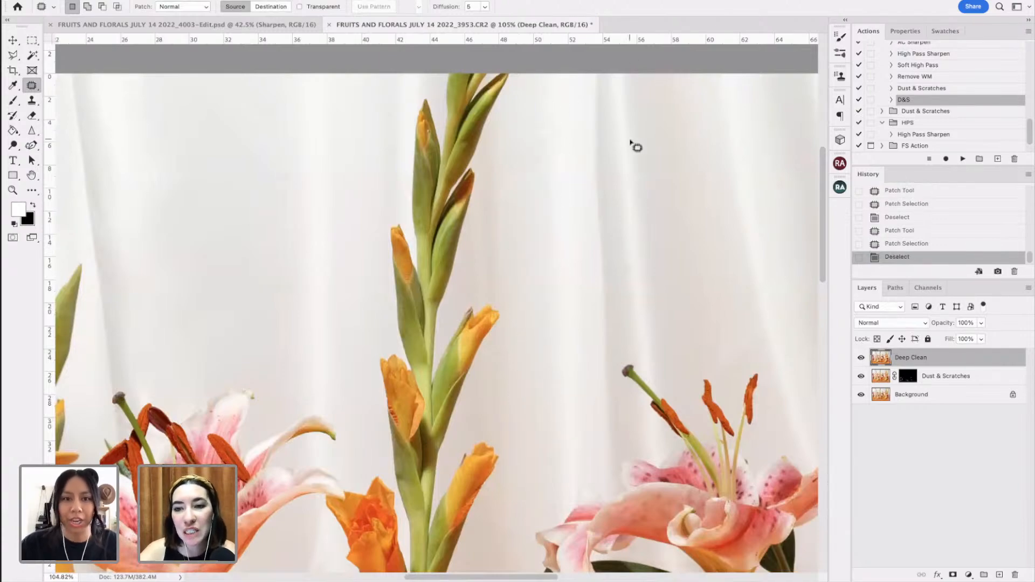
- Examine the curtain around the central lily and the right-hand gladioli for remaining creases
scroll(633, 145, "right", 5)
scroll(633, 146, "down", 1)
scroll(623, 157, "right", 6)
scroll(620, 176, "down", 1)
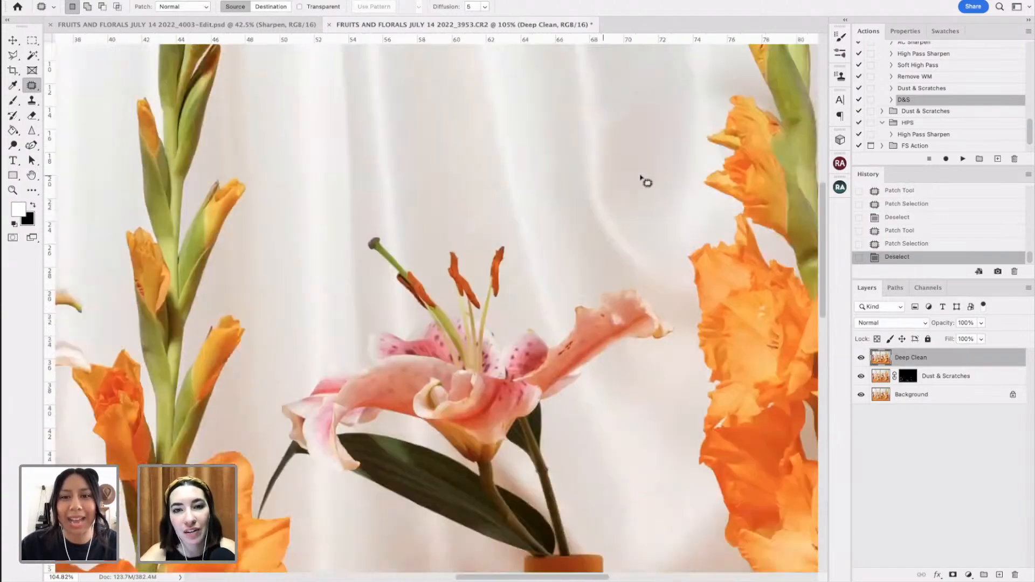
scroll(616, 251, "down", 2)
scroll(638, 266, "right", 2)
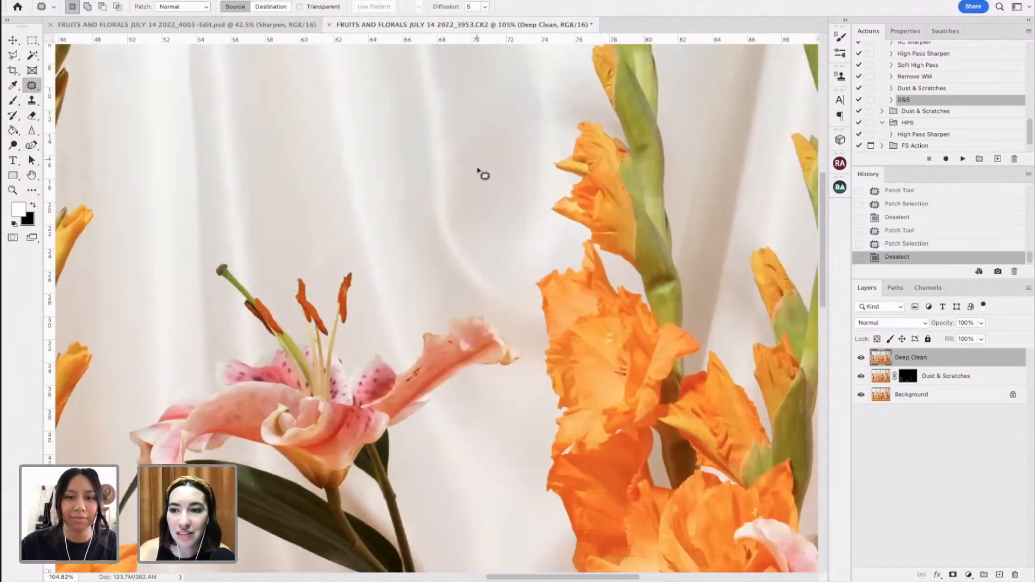
scroll(507, 183, "down", 5)
scroll(509, 190, "up", 7)
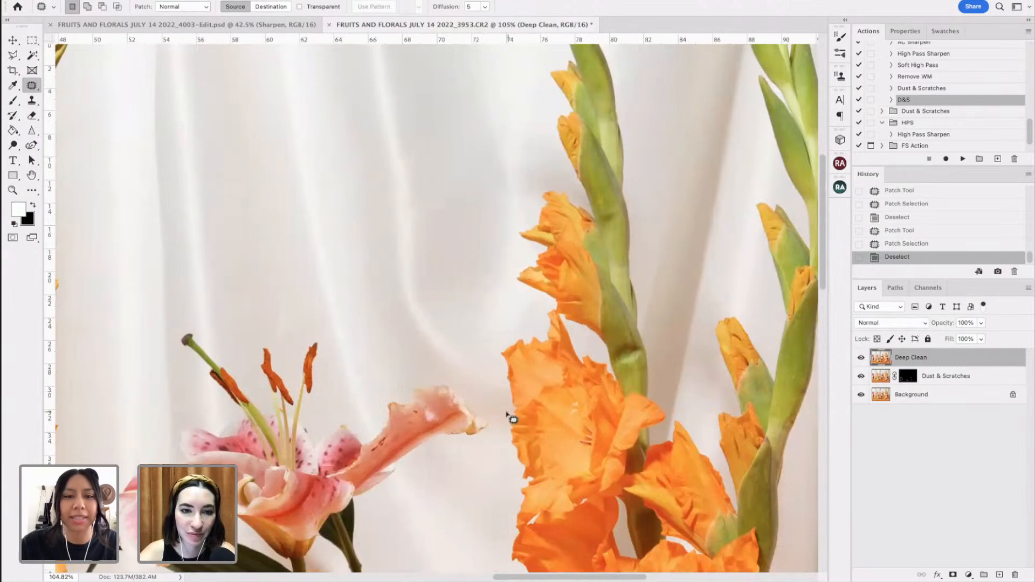
- Set up the Clone Stamp tool with a soft round 250 px brush at 54% opacity
left_click(32, 101)
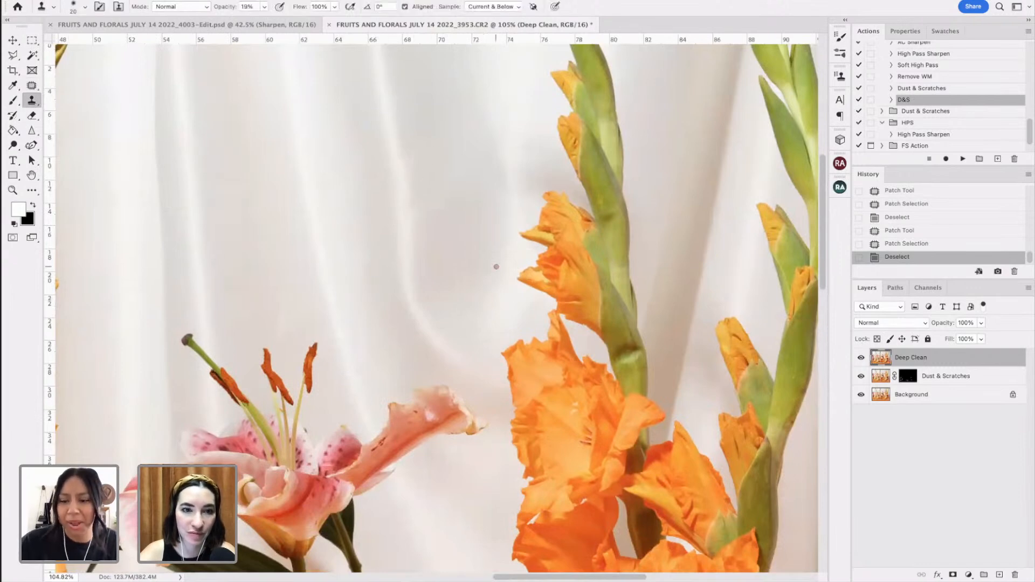
key("bracketright")
key("bracketright")
key("bracketright")
key("bracketright")
key("bracketright")
key("bracketright")
key("bracketright")
key("bracketright")
key("bracketright")
key("bracketright")
key("bracketright")
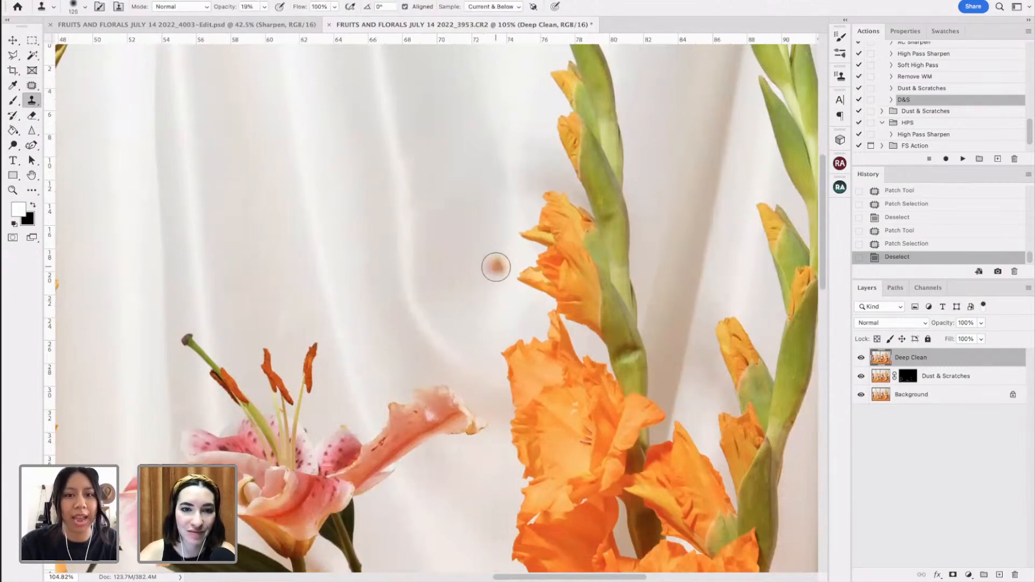
left_click(84, 6)
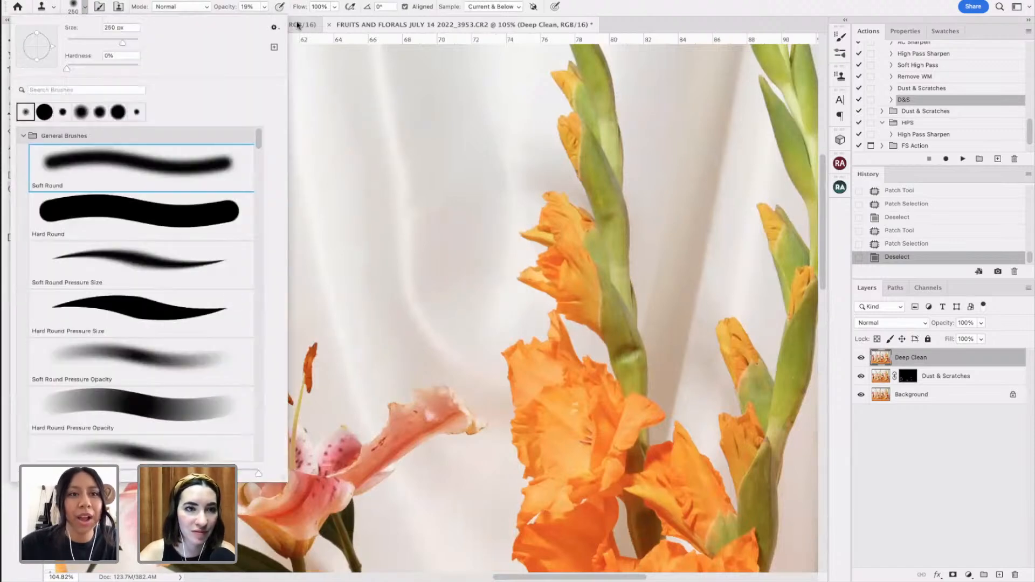
left_click(265, 7)
left_click_drag(280, 24, 286, 23)
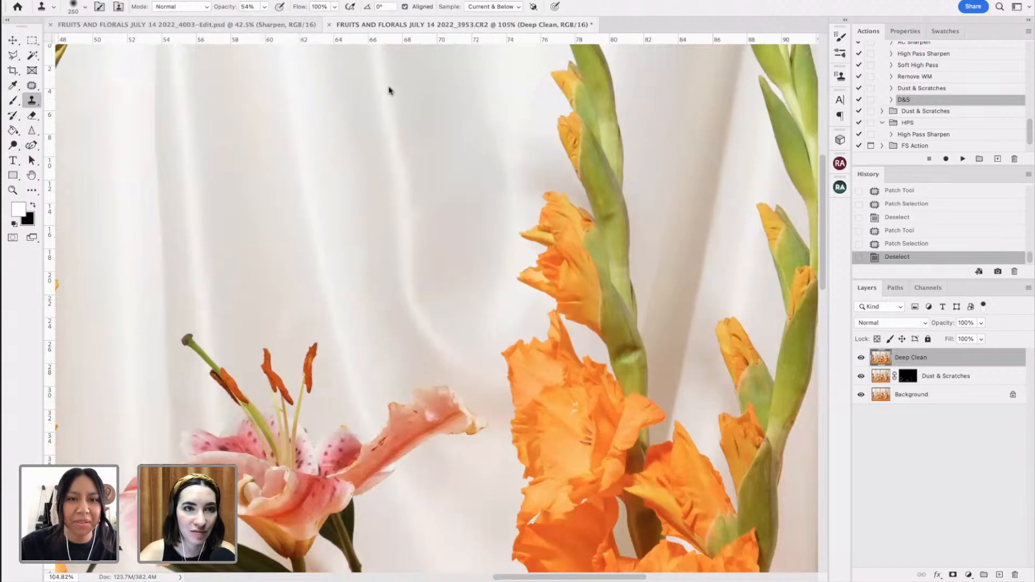
- Try to straighten the curved curtain fold above the central lily by cloning from its upper, straight part
left_click(397, 174, "alt")
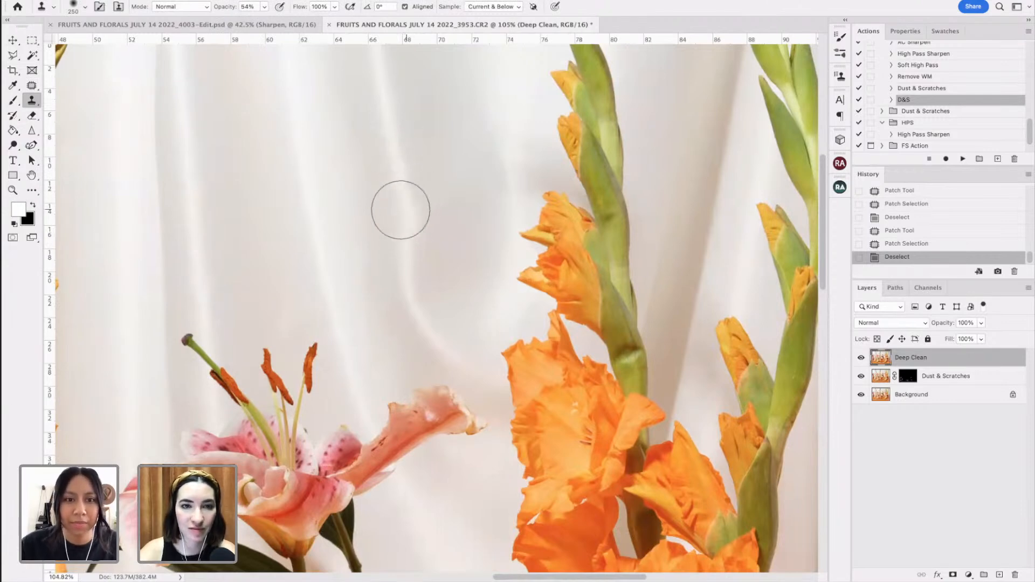
left_click_drag(399, 204, 403, 217)
left_click(409, 235)
left_click(411, 257)
left_click(406, 252)
left_click(408, 267)
mouse_move(423, 300)
left_mouse_down()
mouse_move(410, 303)
mouse_move(453, 354)
mouse_move(427, 340)
mouse_move(437, 344)
left_mouse_up()
left_click(448, 348)
left_click(450, 358)
left_click(445, 351)
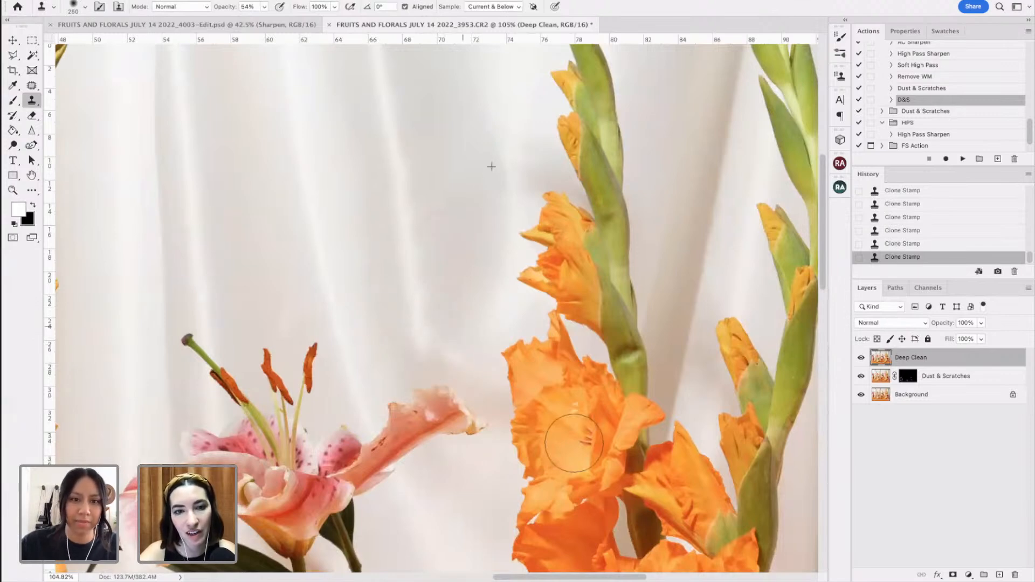
- Try cloning clean curtain over the lower end of the curved fold, next to the lily's petal tip
left_click(434, 340)
left_click(453, 354)
left_click(440, 355)
left_click_drag(452, 356, 478, 365)
left_click(505, 255)
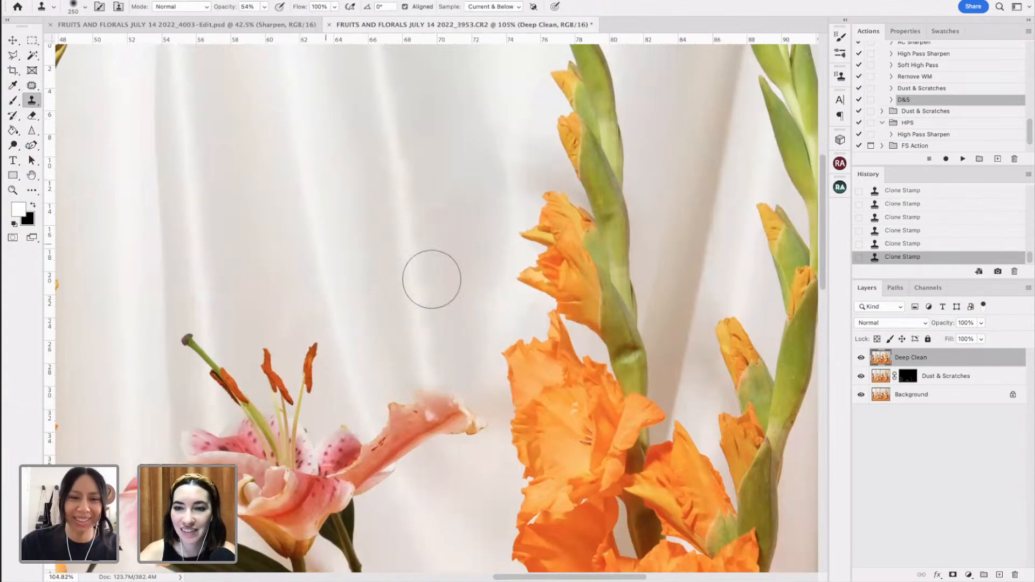
- Revert the document history to the state before the Clone Stamp strokes
scroll(437, 308, "up", 3)
left_click_drag(1030, 259, 1031, 249)
scroll(931, 216, "up", 3)
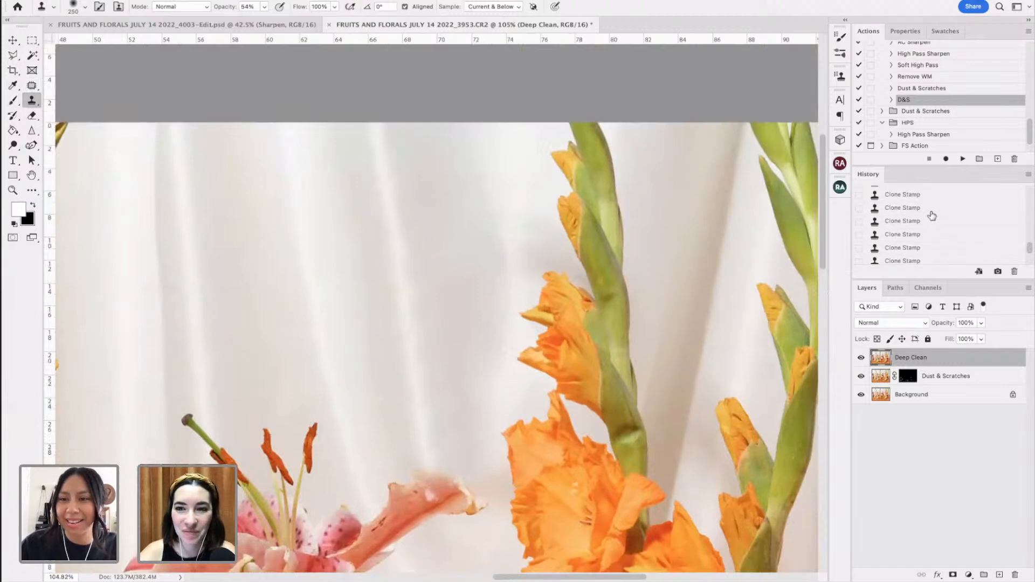
left_click(917, 200)
scroll(334, 162, "down", 2)
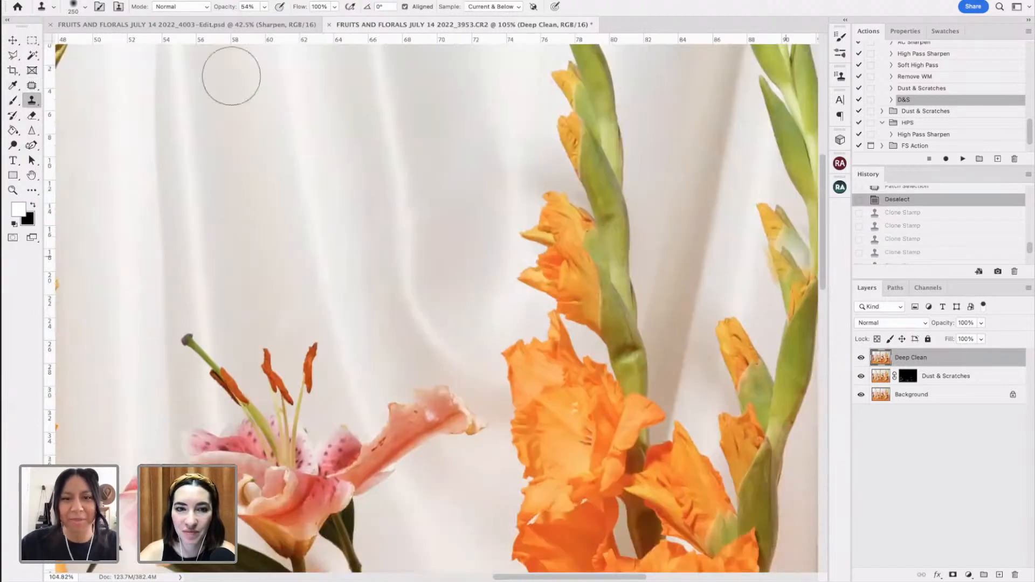
- Patch the shadowy crease in the curtain just left of the tall right-hand gladiolus with the Patch tool
left_click(31, 86)
scroll(402, 192, "up", 2)
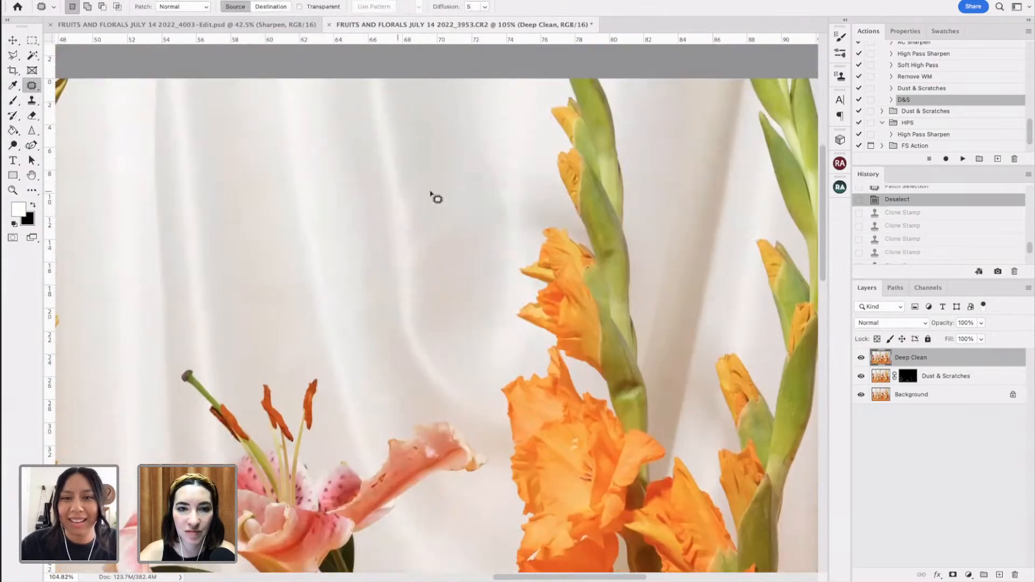
mouse_move(481, 127)
left_mouse_down()
mouse_move(512, 249)
mouse_move(510, 211)
left_mouse_up()
mouse_move(501, 205)
left_mouse_down()
mouse_move(490, 220)
mouse_move(461, 78)
mouse_move(490, 133)
mouse_move(464, 82)
left_mouse_up()
key("ctrl+d")
left_click_drag(480, 121, 526, 143)
key("super+d")
- Patch the marks in the curtain between the two right-hand gladiolus stems
scroll(557, 99, "right", 5)
scroll(557, 99, "up", 2)
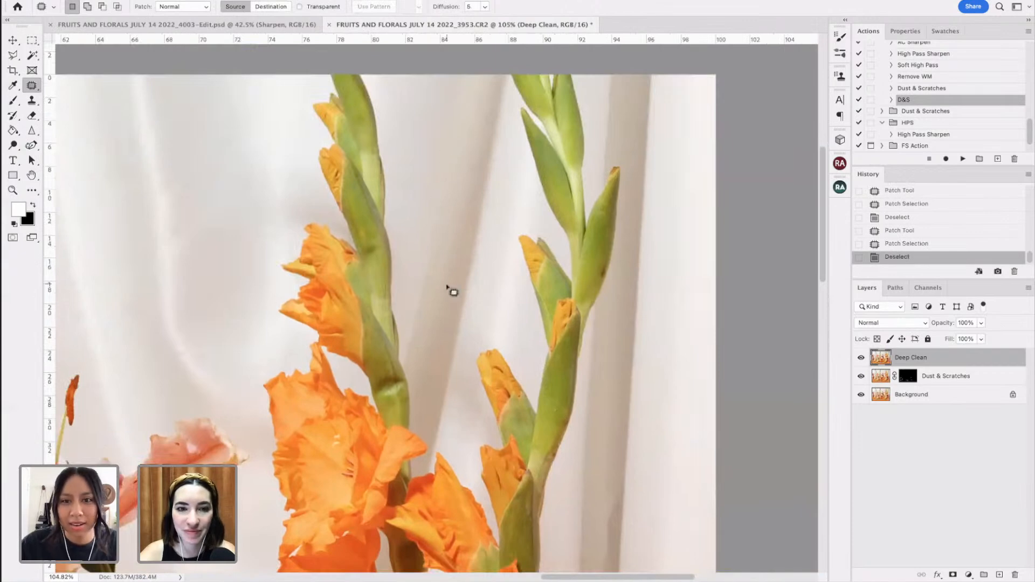
scroll(448, 289, "down", 1)
left_click_drag(406, 344, 407, 363)
key("super+d")
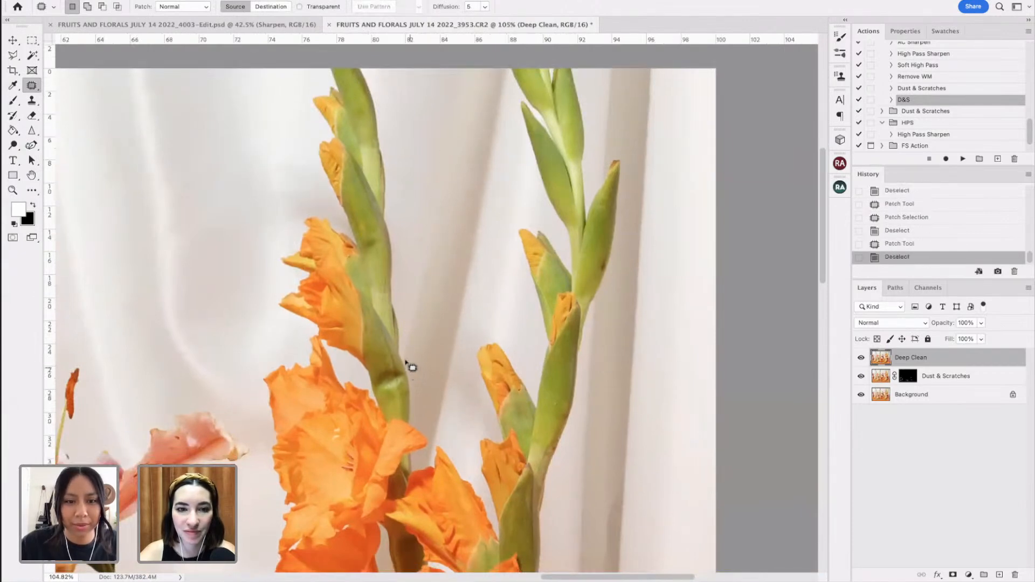
mouse_move(406, 319)
left_mouse_down()
mouse_move(437, 155)
mouse_move(446, 223)
mouse_move(441, 175)
left_mouse_up()
key("super+d")
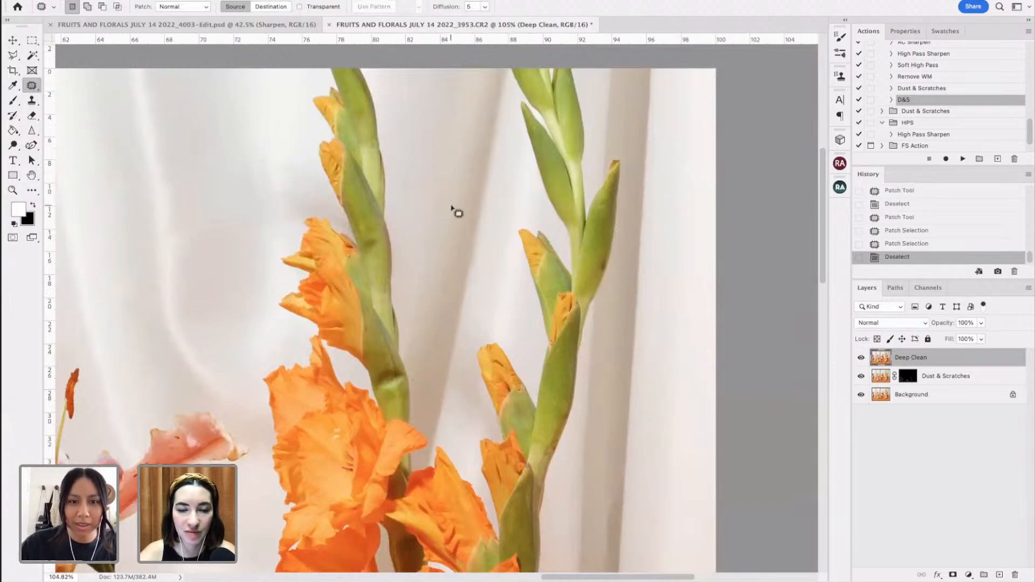
mouse_move(420, 281)
left_mouse_down()
mouse_move(422, 326)
mouse_move(448, 264)
mouse_move(468, 125)
mouse_move(454, 144)
mouse_move(455, 231)
mouse_move(467, 176)
mouse_move(439, 282)
left_mouse_up()
key("super+d")
key("super+d")
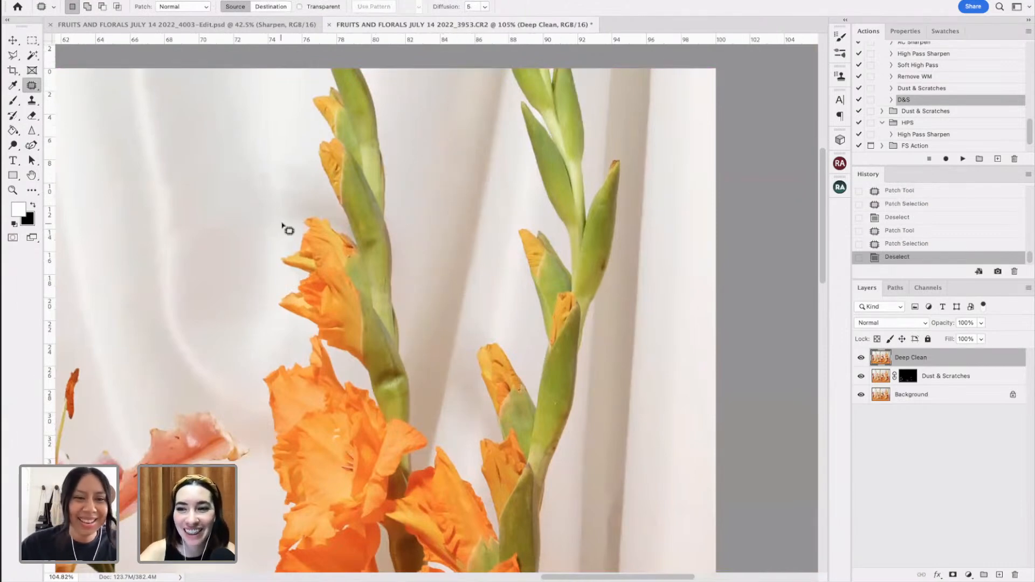
- Patch the mark on the shadowed curtain fold near the photo's right edge, above the pink lily
scroll(288, 231, "down", 8)
scroll(288, 231, "right", 2)
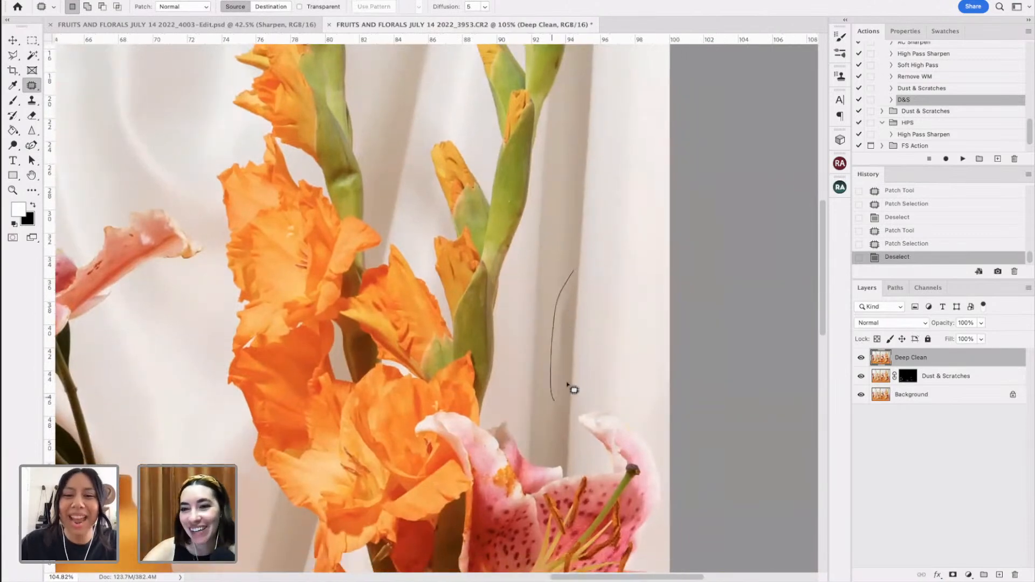
left_click_drag(576, 273, 573, 276)
left_click_drag(570, 293, 578, 170)
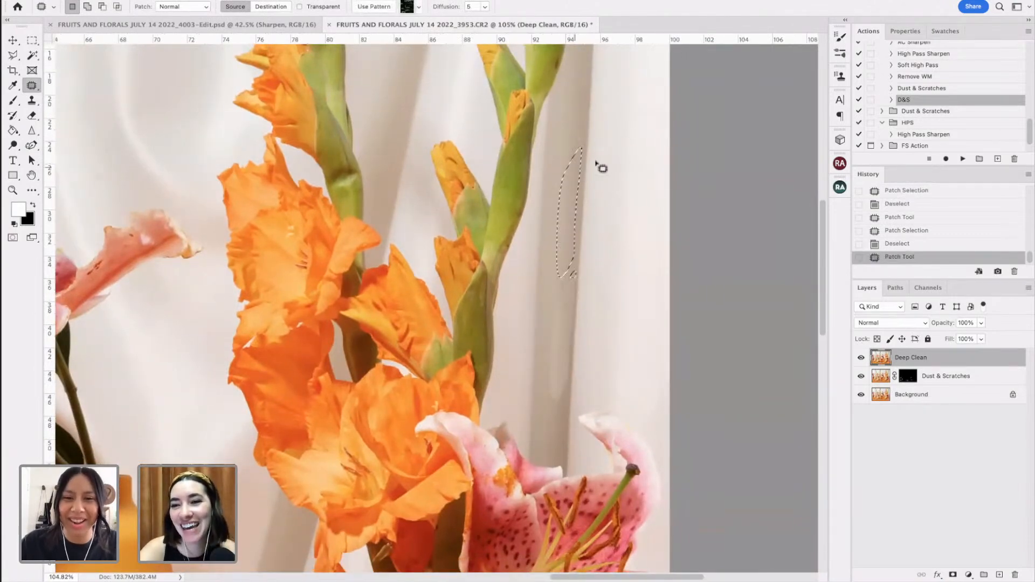
key("super+d")
scroll(514, 259, "down", 12)
scroll(514, 259, "left", 15)
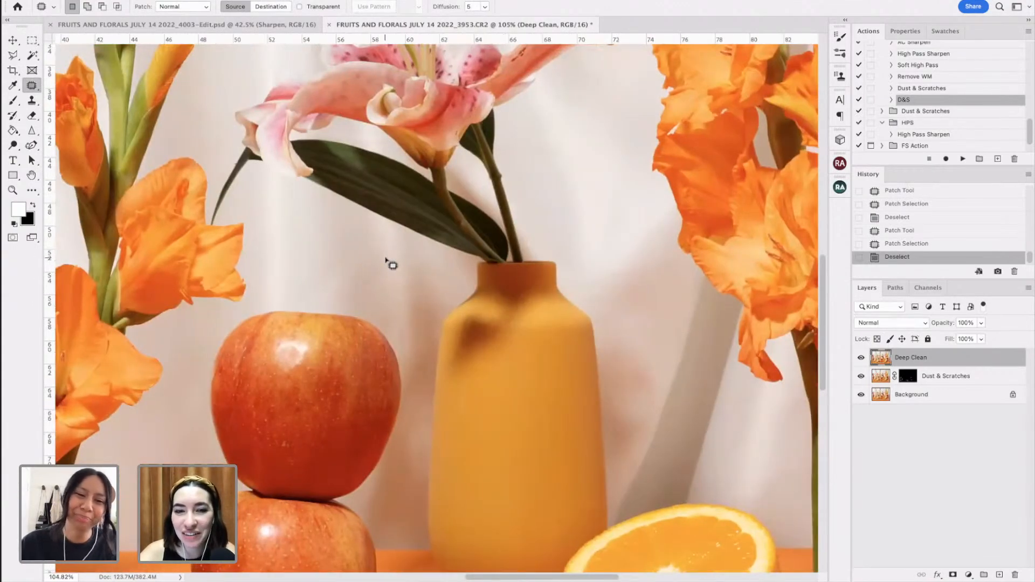
- Patch the curtain area between the open orange gladiolus and the upper apple
scroll(386, 261, "down", 10)
scroll(386, 261, "left", 14)
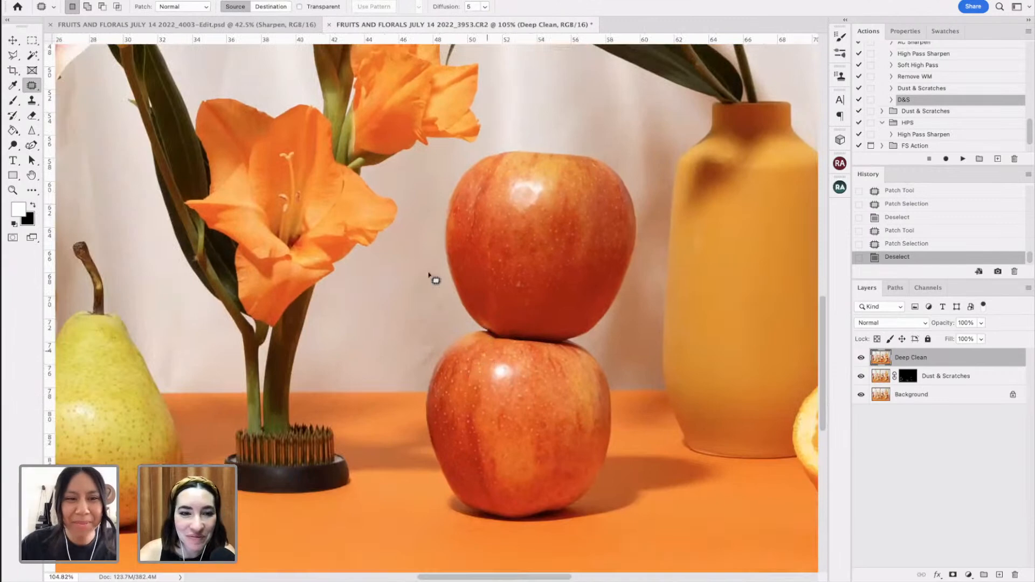
mouse_move(441, 224)
left_mouse_down()
mouse_move(416, 379)
mouse_move(445, 308)
mouse_move(408, 308)
left_mouse_up()
key("super+d")
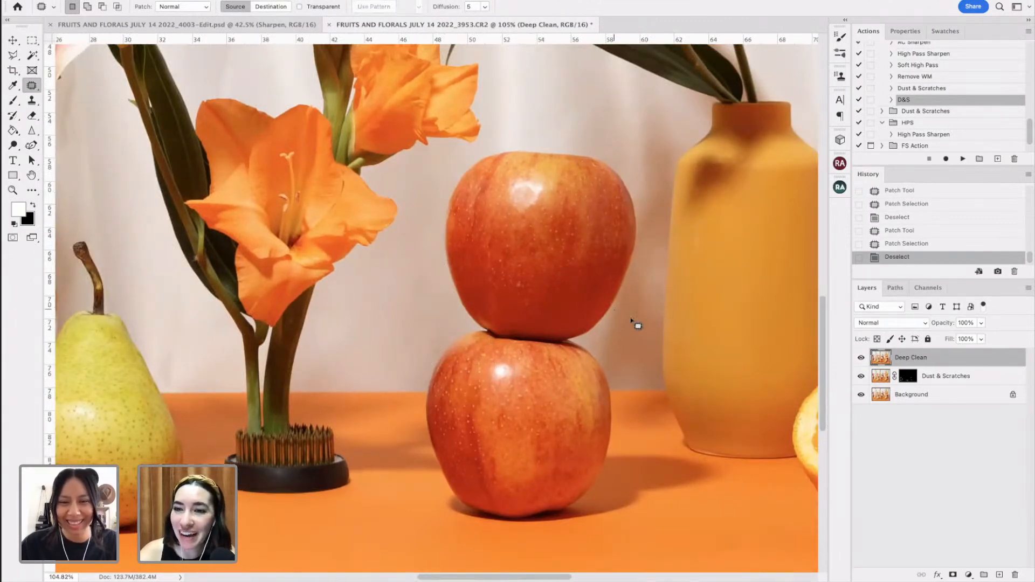
- Heal the streaks and speckles on the lower apple's left side with the Spot Healing Brush
scroll(636, 323, "up", 4)
key("j")
scroll(467, 323, "up", 2)
mouse_move(418, 289)
left_mouse_down()
mouse_move(464, 450)
mouse_move(431, 386)
mouse_move(415, 299)
left_mouse_up()
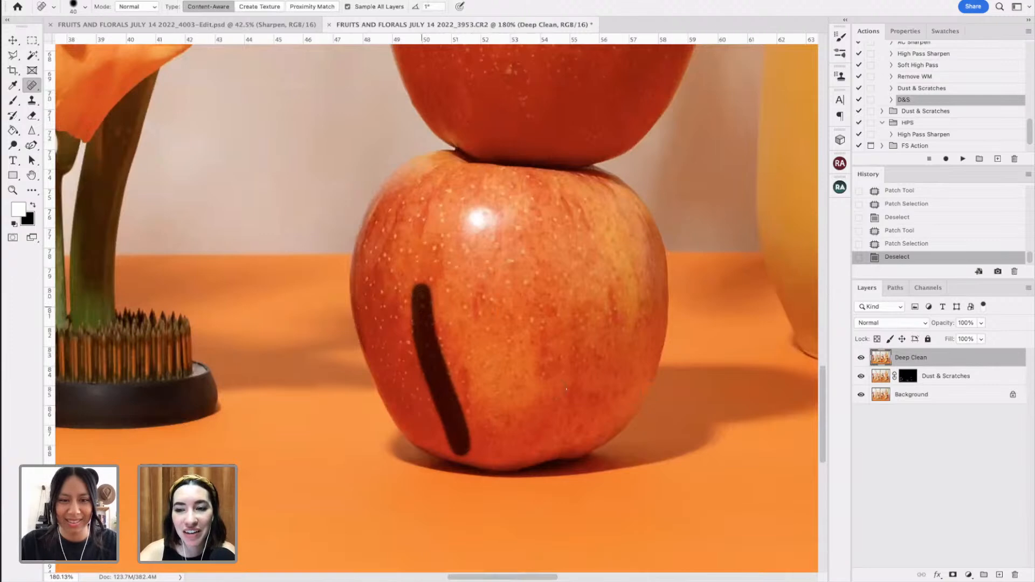
left_click_drag(469, 370, 470, 427)
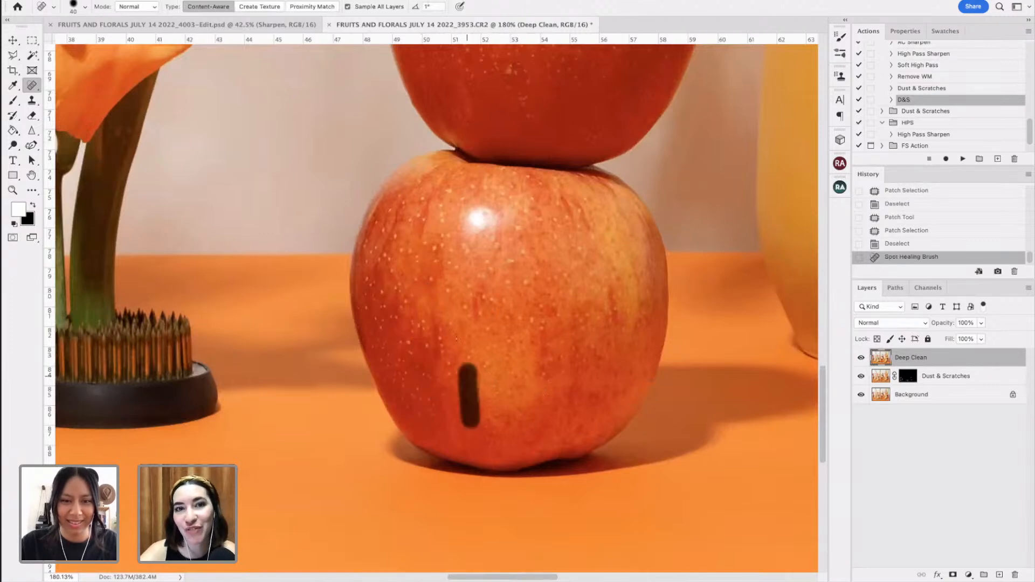
left_click_drag(430, 313, 434, 367)
- Heal the blemishes along the left side and lower middle of the yellow vase beside the apples
scroll(682, 380, "right", 1)
scroll(682, 380, "right", 2)
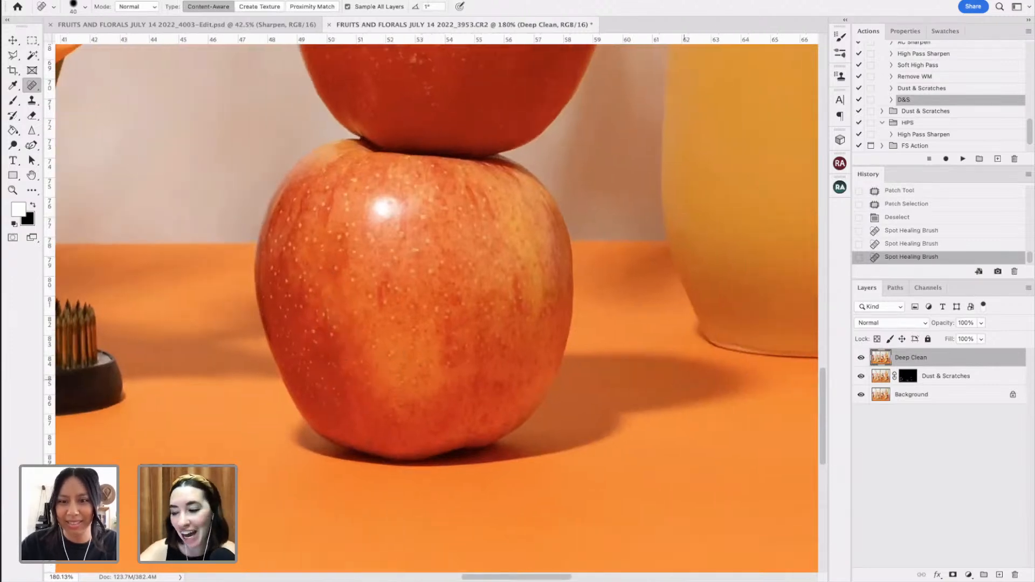
scroll(682, 380, "down", 3)
scroll(673, 375, "up", 4)
scroll(561, 328, "up", 1)
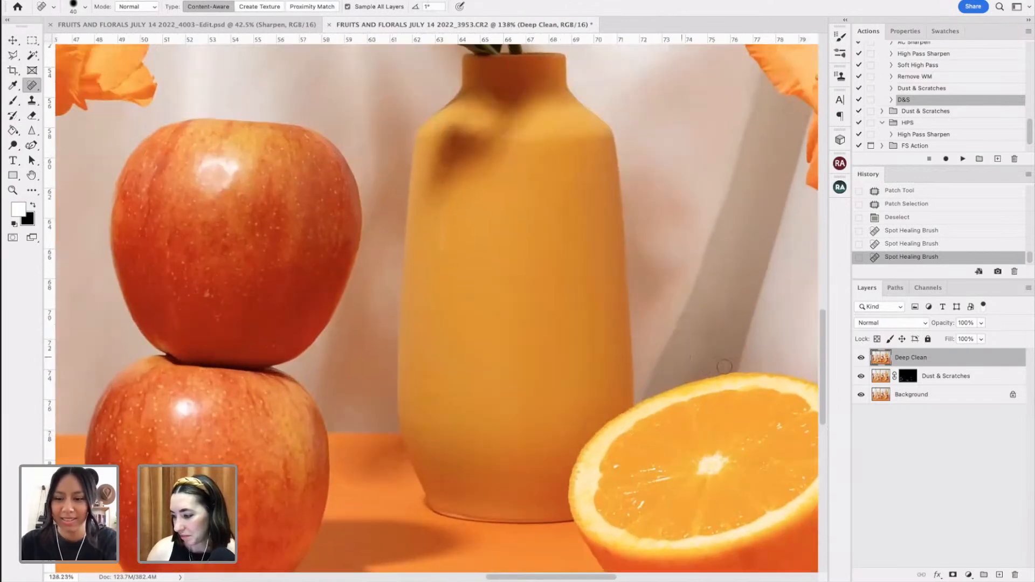
left_click_drag(448, 208, 441, 256)
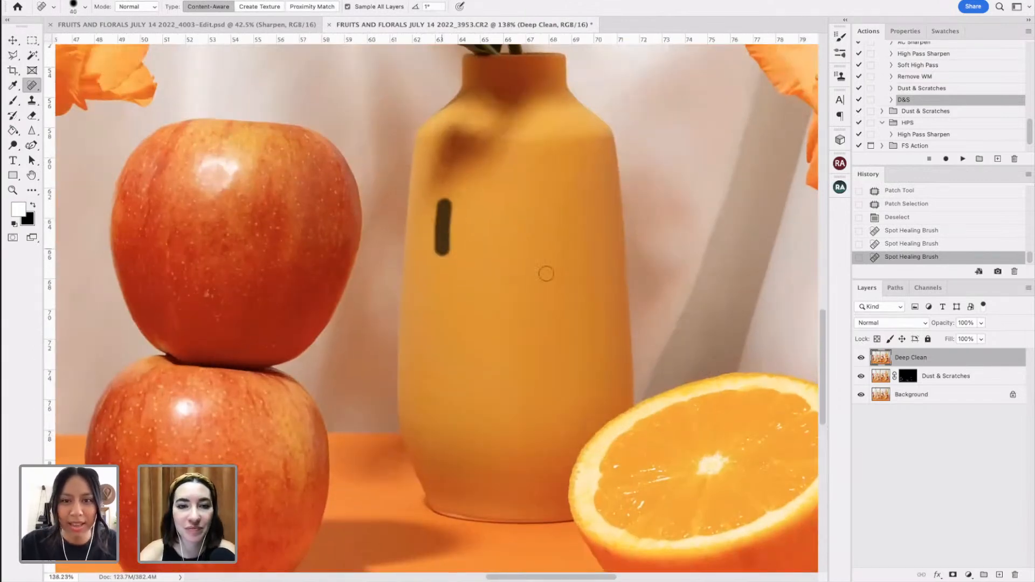
left_click_drag(439, 318, 437, 365)
left_click_drag(434, 360, 469, 376)
left_click(498, 370)
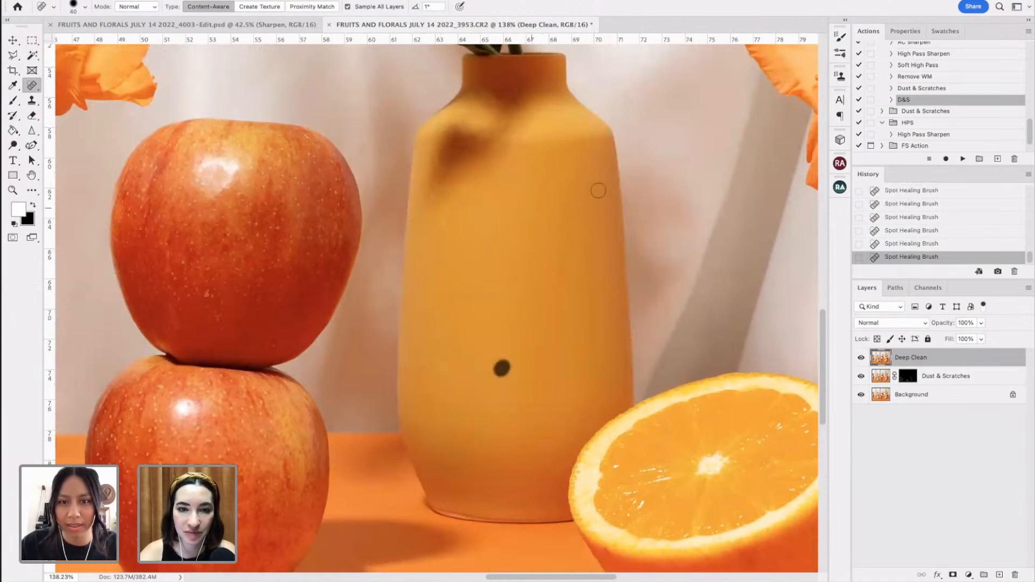
- Heal the small spots on the upper right part of the yellow vase beside the apples
left_click_drag(573, 222, 572, 230)
left_click(531, 211)
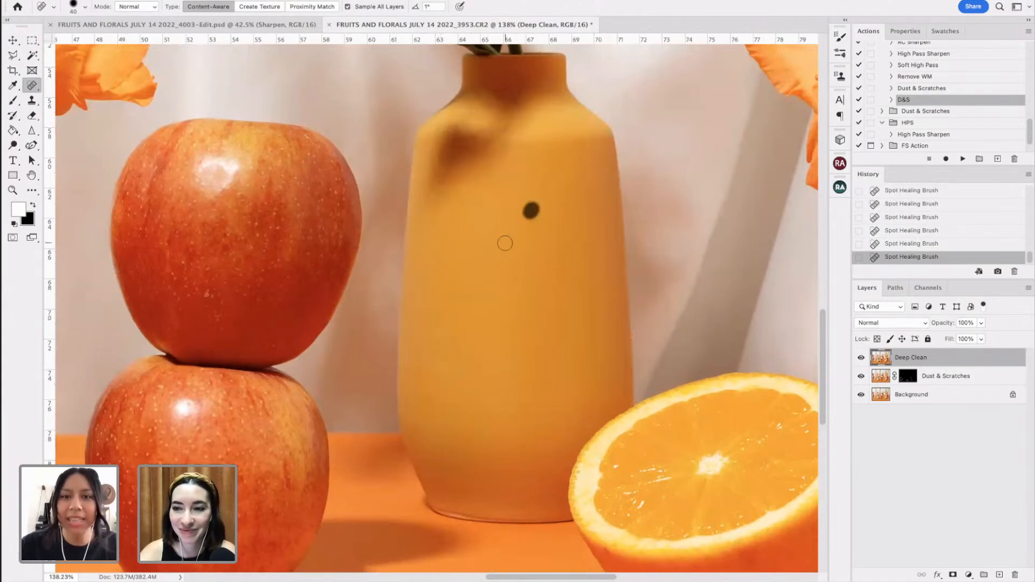
left_click_drag(594, 184, 594, 195)
left_click(575, 222)
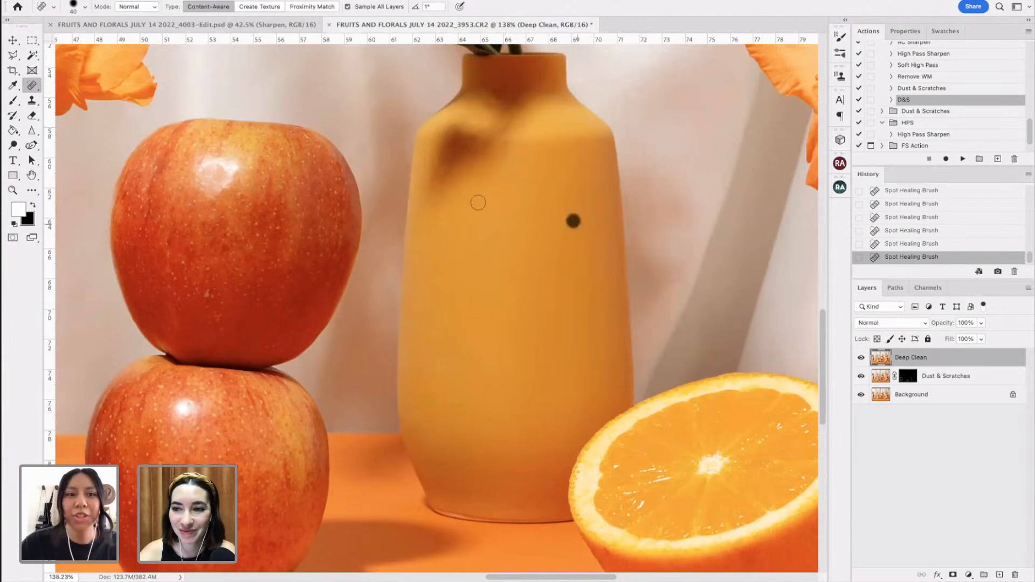
- Patch the curtain between the middle gladiolus buds and the pink lily to its right with the Patch tool
scroll(478, 203, "down", 5)
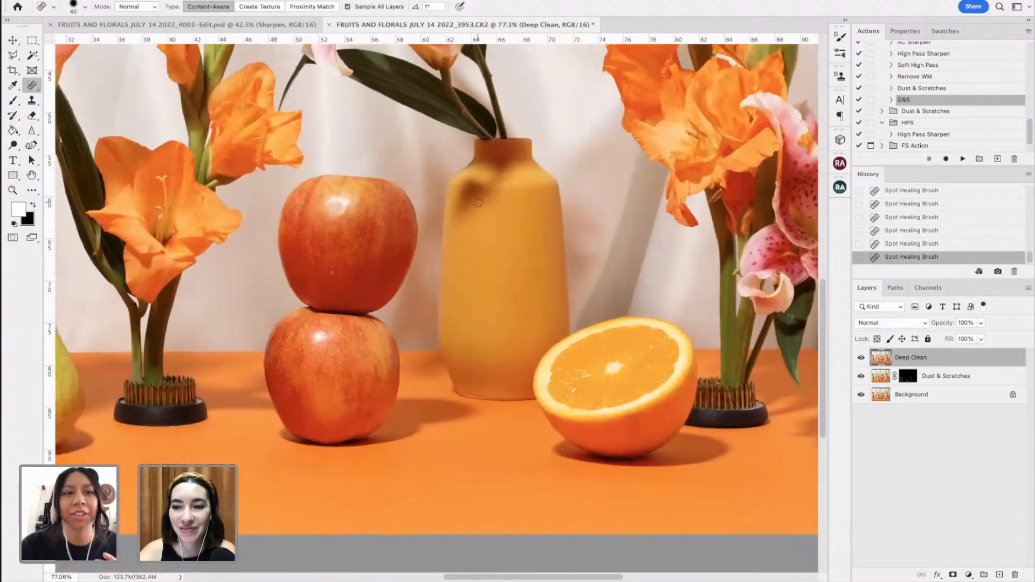
scroll(479, 203, "left", 10)
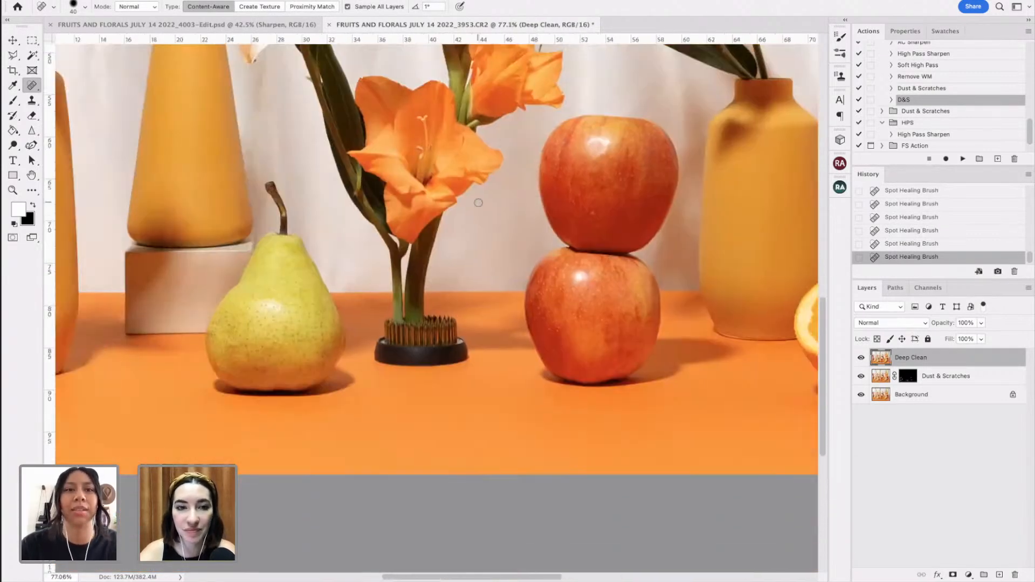
scroll(479, 203, "up", 6)
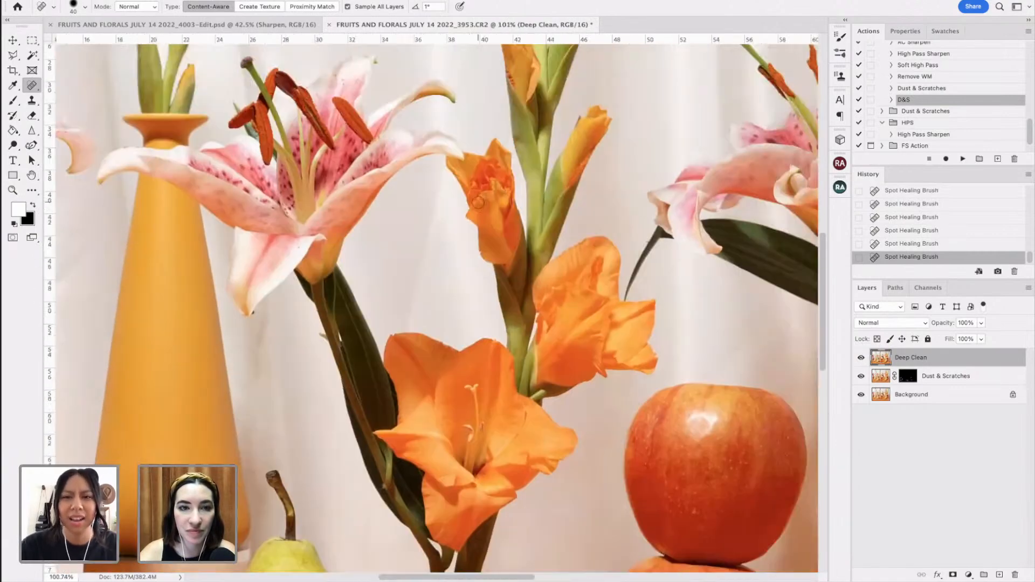
key("shift+j")
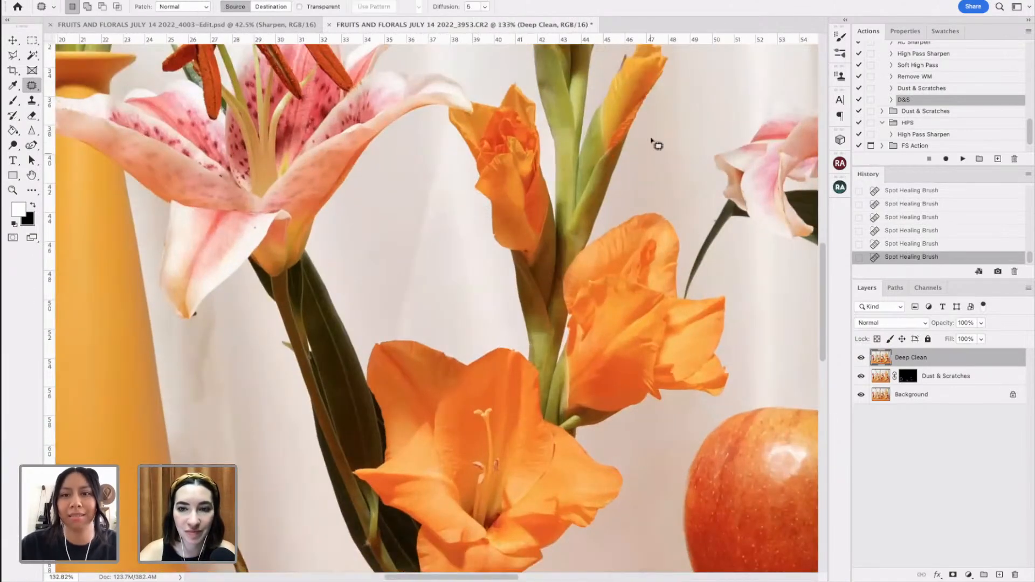
mouse_move(646, 159)
left_mouse_down()
mouse_move(712, 169)
mouse_move(723, 113)
left_mouse_up()
left_click_drag(680, 151, 729, 119)
key("super+d")
- Patch the bright curtain fold between the left pink lily and the orange gladiolus bud
left_click_drag(451, 131, 399, 296)
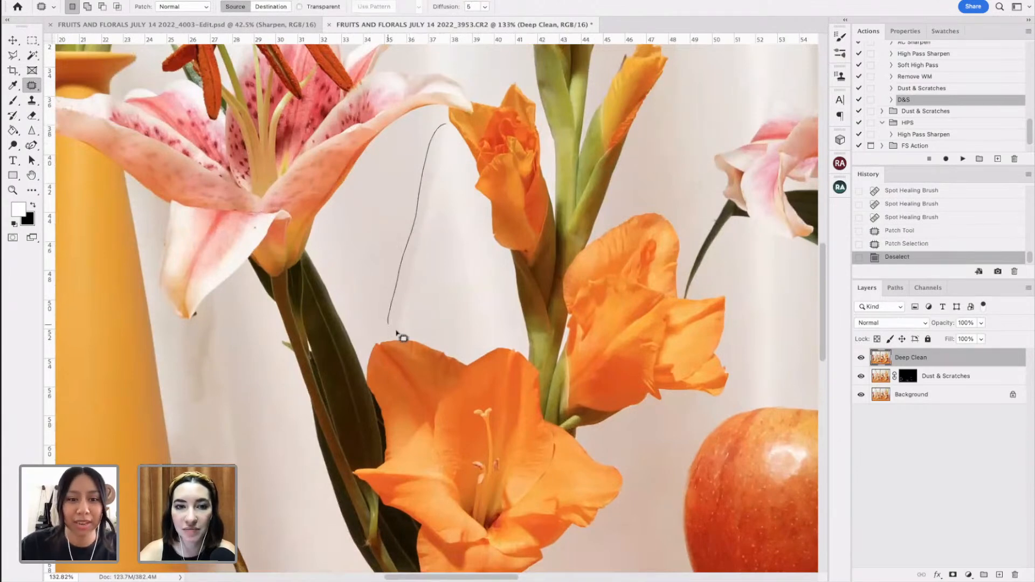
mouse_move(450, 253)
left_mouse_down()
mouse_move(441, 178)
mouse_move(398, 173)
left_mouse_up()
key("super+d")
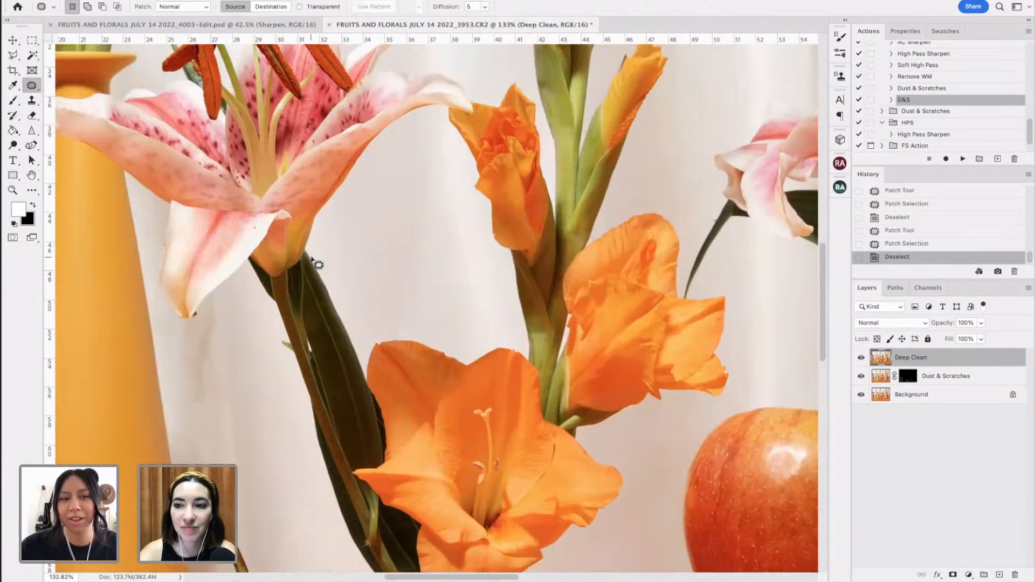
- Try to patch the whole curtain crease between the cone-shaped vase and the lily stem
scroll(387, 279, "left", 5)
scroll(387, 279, "down", 2)
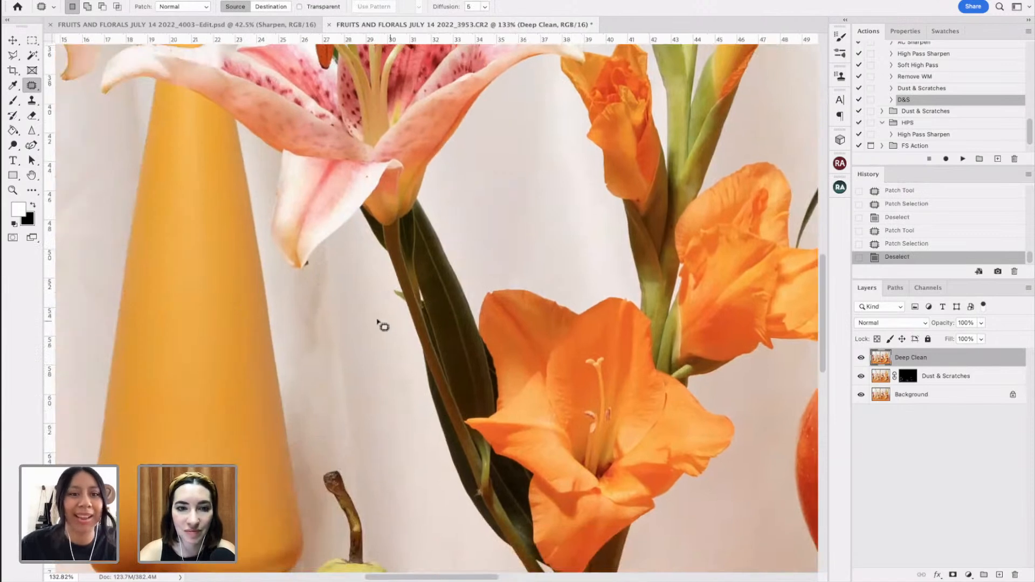
scroll(378, 321, "down", 2)
scroll(378, 320, "left", 1)
left_click_drag(303, 233, 334, 316)
left_click_drag(327, 259, 400, 349)
key("super+d")
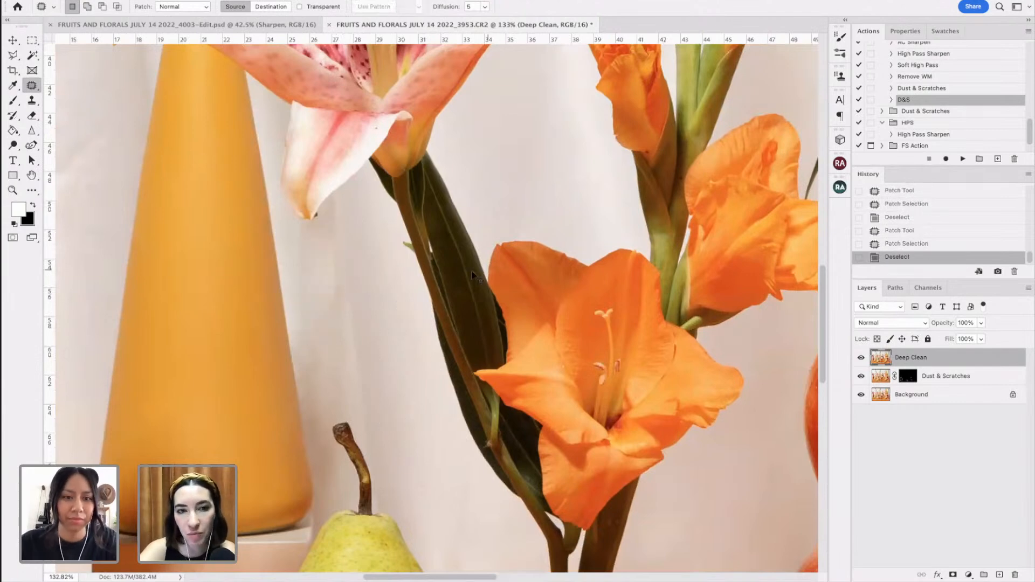
key("super+z")
key("super+z")
- Patch the curtain crease between the cone-shaped vase and the lily stem in small sections
left_click(328, 351)
mouse_move(319, 332)
left_mouse_down()
mouse_move(333, 361)
mouse_move(335, 304)
left_mouse_up()
key("super+d")
mouse_move(323, 355)
left_mouse_down()
mouse_move(340, 395)
mouse_move(335, 346)
left_mouse_up()
left_click_drag(339, 349, 350, 380)
key("super+d")
mouse_move(326, 327)
left_mouse_down()
mouse_move(343, 324)
mouse_move(338, 345)
mouse_move(335, 307)
mouse_move(311, 430)
mouse_move(322, 365)
left_mouse_up()
key("super+d")
- Patch the curtain along the cone-shaped vase's right edge and the shadowy mark just below the lily petal's tip
left_click_drag(316, 371, 308, 315)
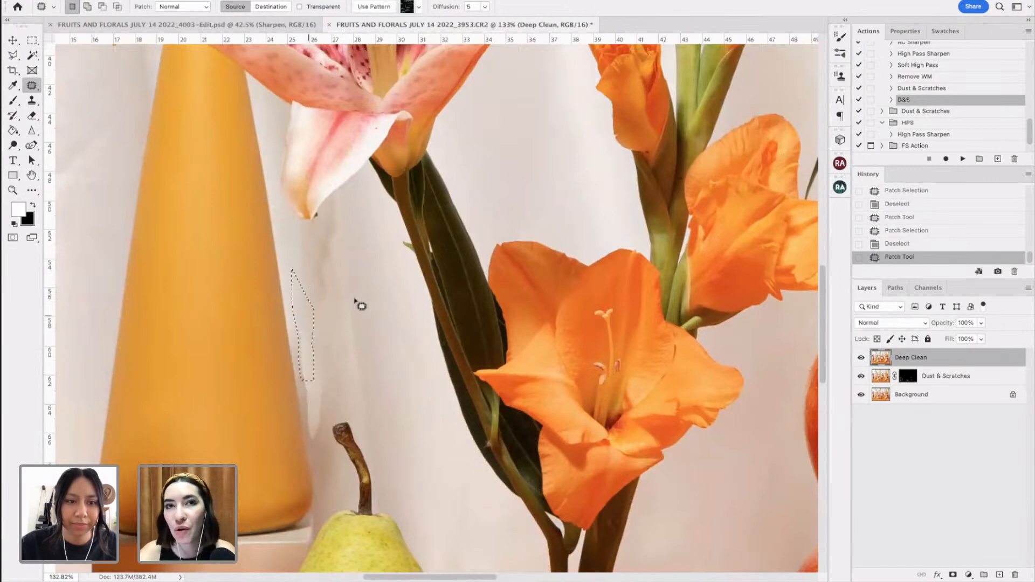
key("super+d")
mouse_move(304, 242)
left_mouse_down()
mouse_move(319, 335)
mouse_move(330, 266)
mouse_move(306, 243)
left_mouse_up()
left_click_drag(323, 307, 352, 254)
key("super+d")
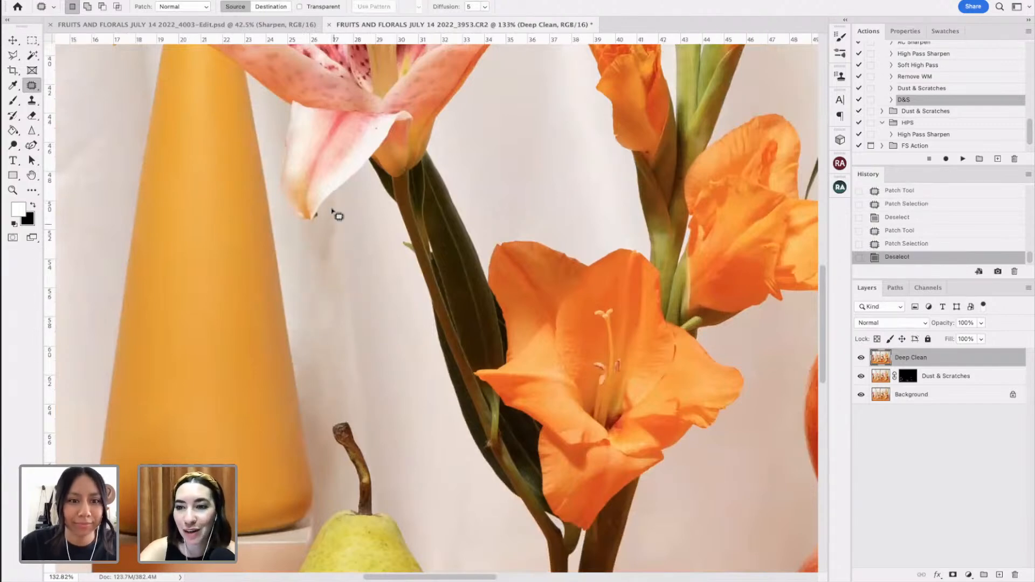
mouse_move(324, 232)
left_mouse_down()
mouse_move(325, 324)
mouse_move(335, 248)
mouse_move(87, 298)
left_mouse_up()
key("super+d")
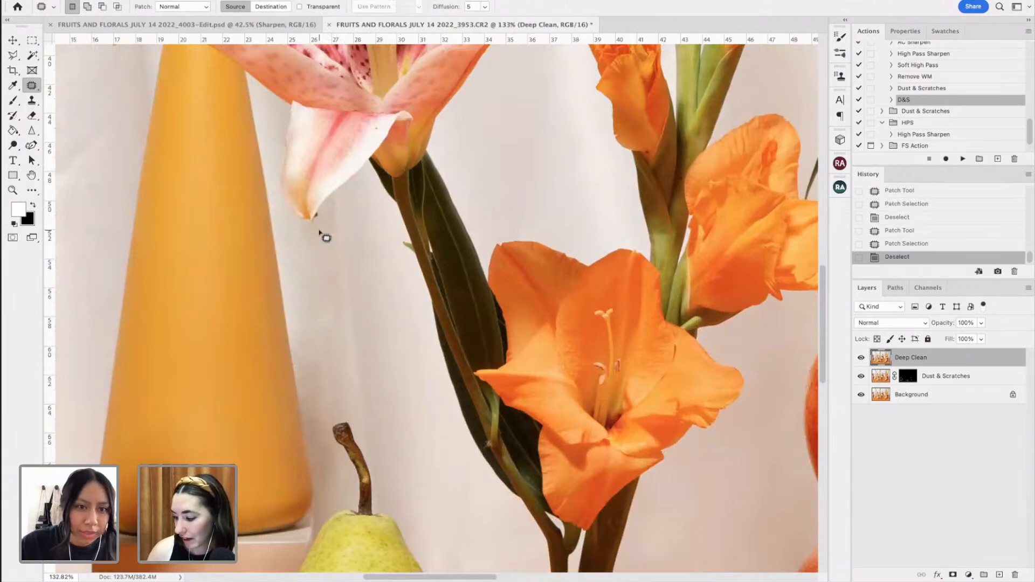
- Try further patches on the curtain strip between the lily petal's tip and the pear stem
left_click_drag(307, 244, 317, 237)
key("super+z")
mouse_move(317, 300)
left_mouse_down()
mouse_move(310, 323)
mouse_move(340, 315)
mouse_move(333, 260)
mouse_move(323, 262)
left_mouse_up()
key("super+z")
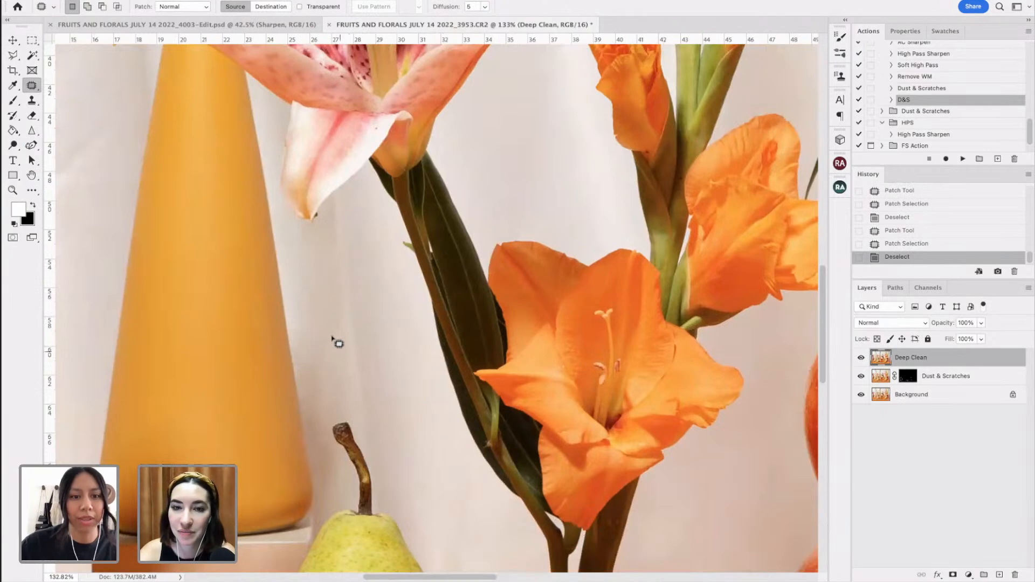
left_click_drag(336, 376, 338, 264)
key("super+z")
- Patch the remaining curtain creases just above the pear stem, beside the cone-shaped vase
left_click_drag(331, 360, 348, 398)
left_click_drag(346, 311, 337, 271)
key("super+d")
left_click_drag(310, 407, 326, 315)
key("super+d")
- Patch the creases in the curtain between the shadowed orange vase and the cone-shaped vase
scroll(424, 373, "left", 3)
scroll(530, 386, "left", 10)
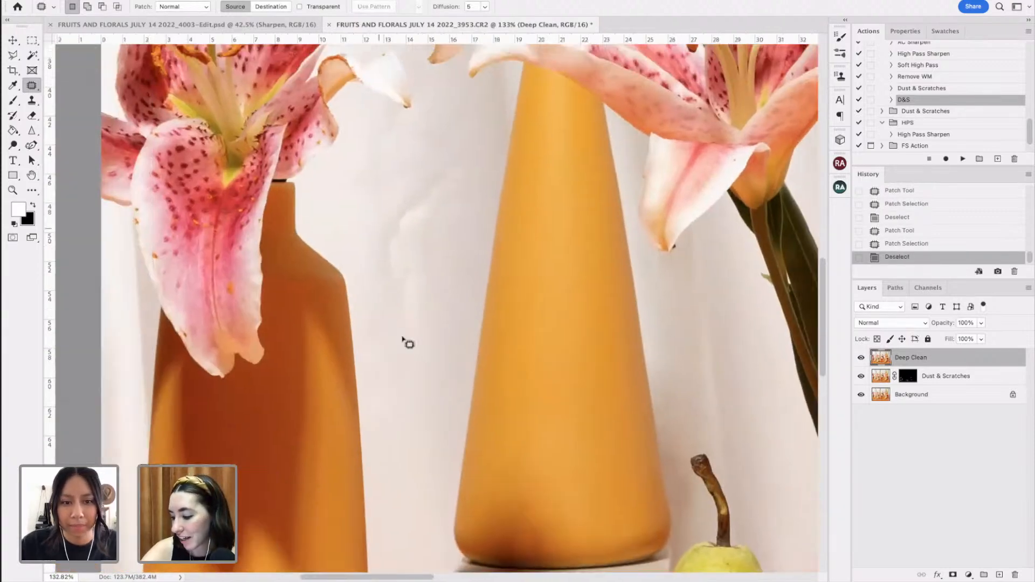
left_click_drag(380, 229, 429, 191)
left_click_drag(419, 265, 420, 381)
key("super+d")
mouse_move(395, 157)
left_mouse_down()
mouse_move(370, 220)
mouse_move(457, 243)
mouse_move(468, 130)
left_mouse_up()
left_click_drag(432, 323, 435, 327)
key("super+d")
- Patch the upper curtain area between the left lily's petal tip and the cone-shaped vase
mouse_move(379, 118)
left_mouse_down()
mouse_move(463, 175)
mouse_move(448, 88)
left_mouse_up()
left_click_drag(396, 115, 381, 117)
left_click_drag(420, 136, 421, 266)
key("super+d")
- Patch the curtain fold between the left lily's upper petal and the cone-shaped vase's rim
scroll(525, 245, "up", 1)
scroll(531, 252, "up", 12)
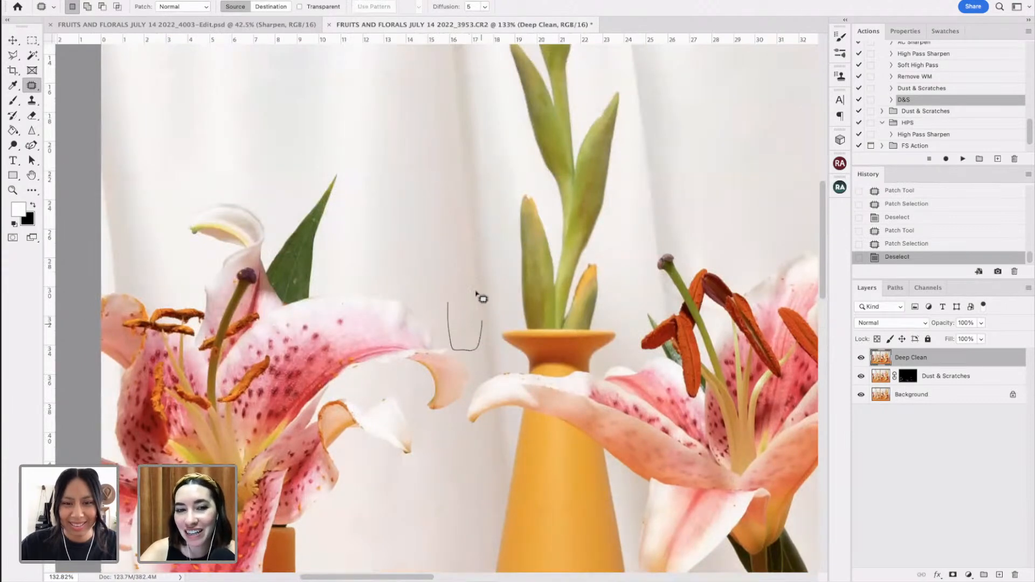
key("super+d")
left_click_drag(482, 290, 467, 357)
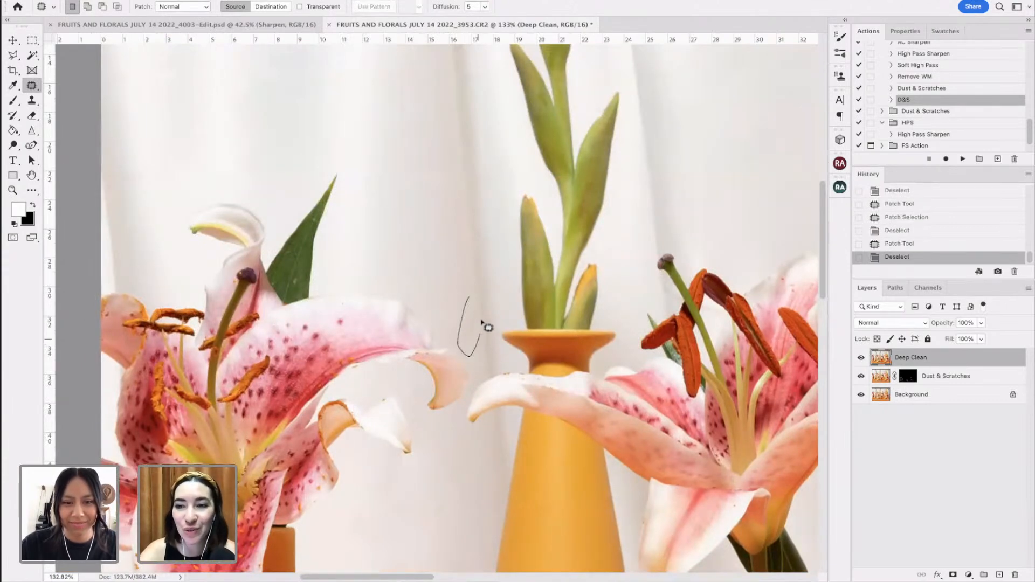
left_click_drag(474, 288, 468, 296)
left_click_drag(467, 308, 472, 241)
key("super+d")
- Inspect the vases, pear, flower frog and apples across the photo's lower half for remaining flaws
scroll(531, 234, "right", 8)
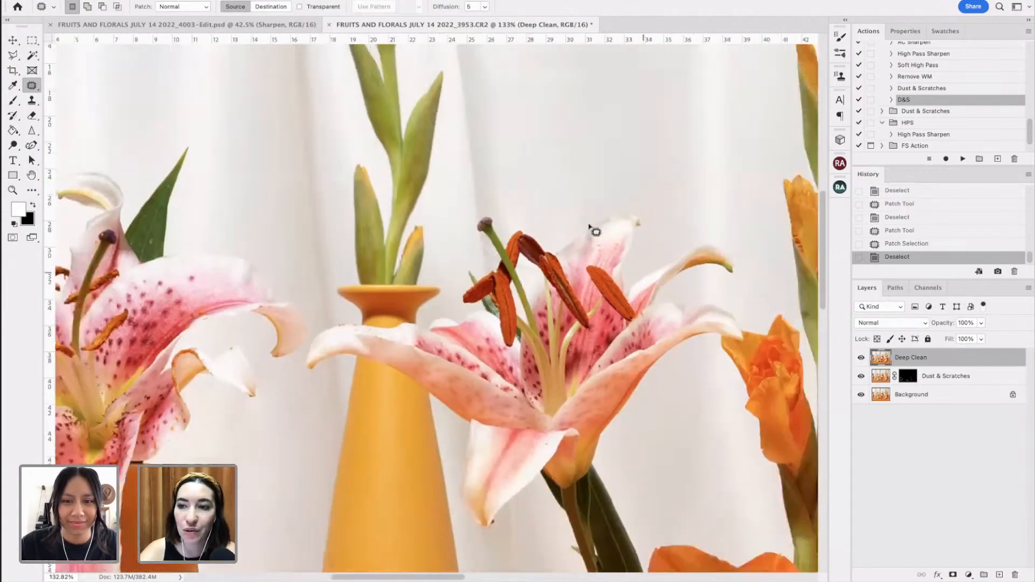
scroll(591, 228, "down", 4)
scroll(591, 228, "down", 3)
scroll(585, 223, "down", 6)
scroll(580, 222, "up", 2)
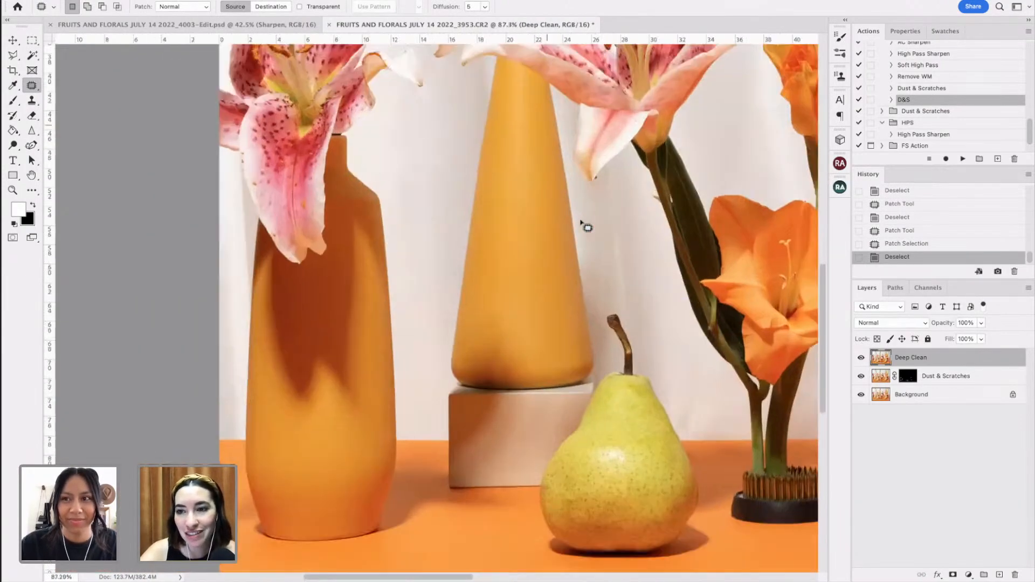
scroll(585, 225, "down", 5)
scroll(432, 257, "up", 4)
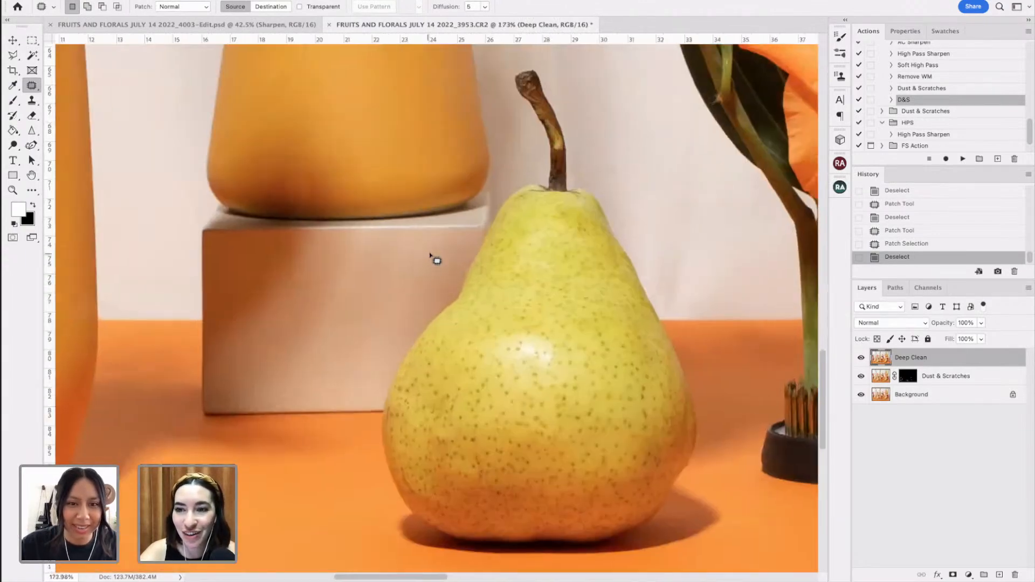
scroll(613, 296, "left", 4)
scroll(612, 296, "down", 2)
scroll(606, 286, "left", 1)
scroll(605, 285, "down", 3)
scroll(604, 284, "right", 8)
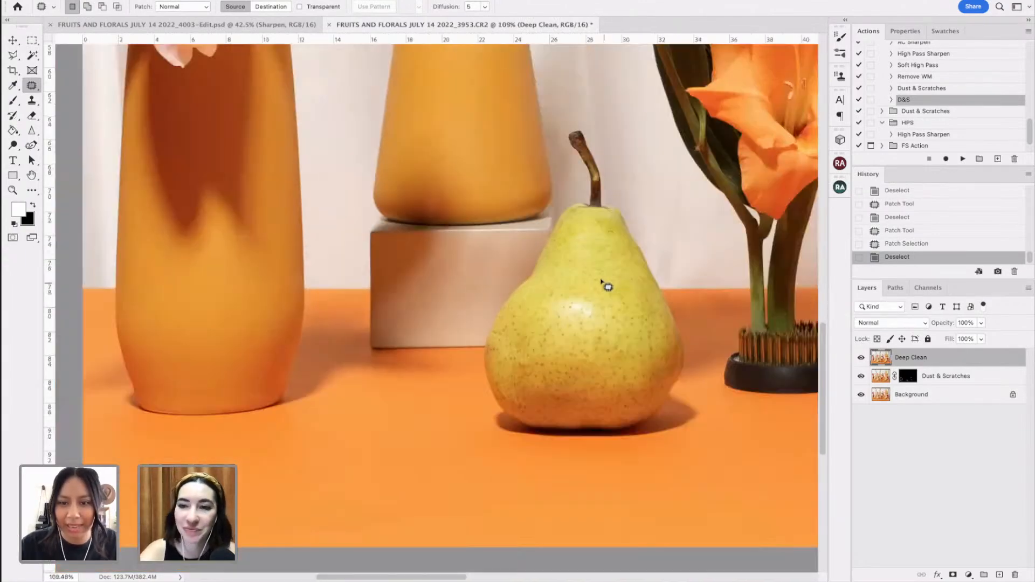
scroll(603, 283, "down", 3)
scroll(475, 306, "down", 2)
scroll(476, 306, "right", 2)
scroll(474, 306, "up", 3)
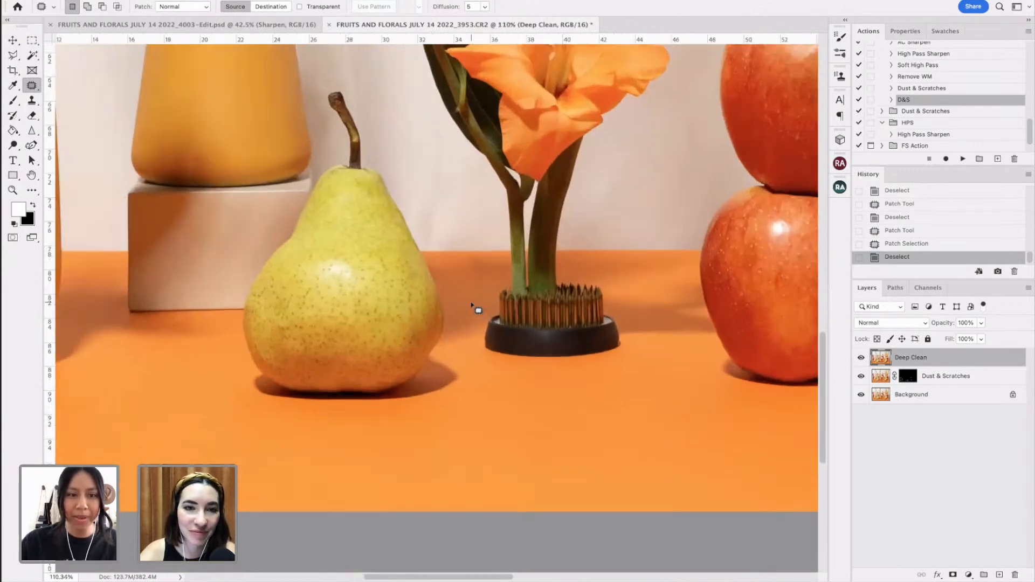
scroll(475, 306, "right", 6)
scroll(438, 275, "down", 1)
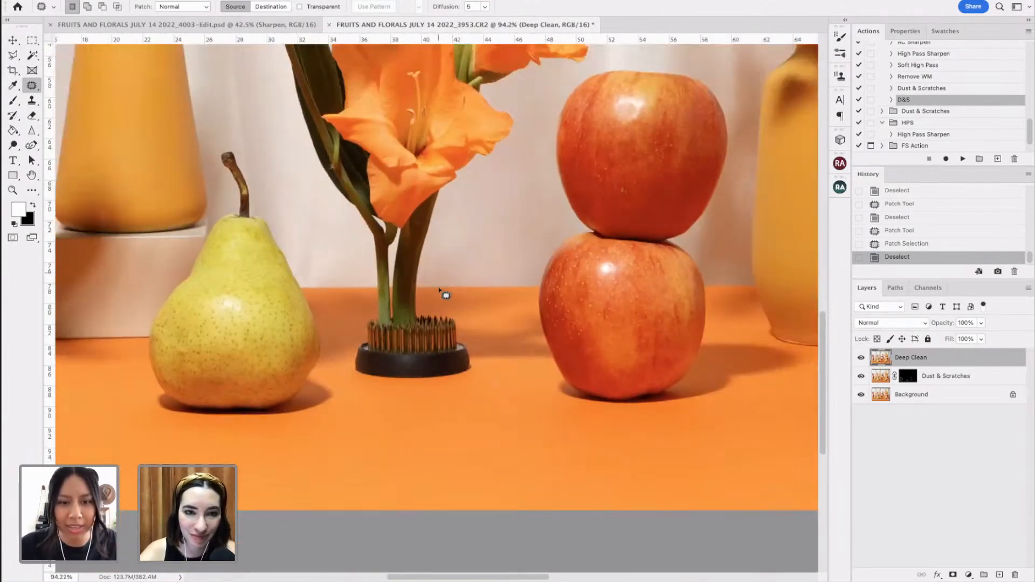
- Clone the thin green stem down over the flower frog's left pins using a 150 px Clone Stamp at 54% opacity
scroll(441, 291, "left", 2)
scroll(441, 294, "up", 5)
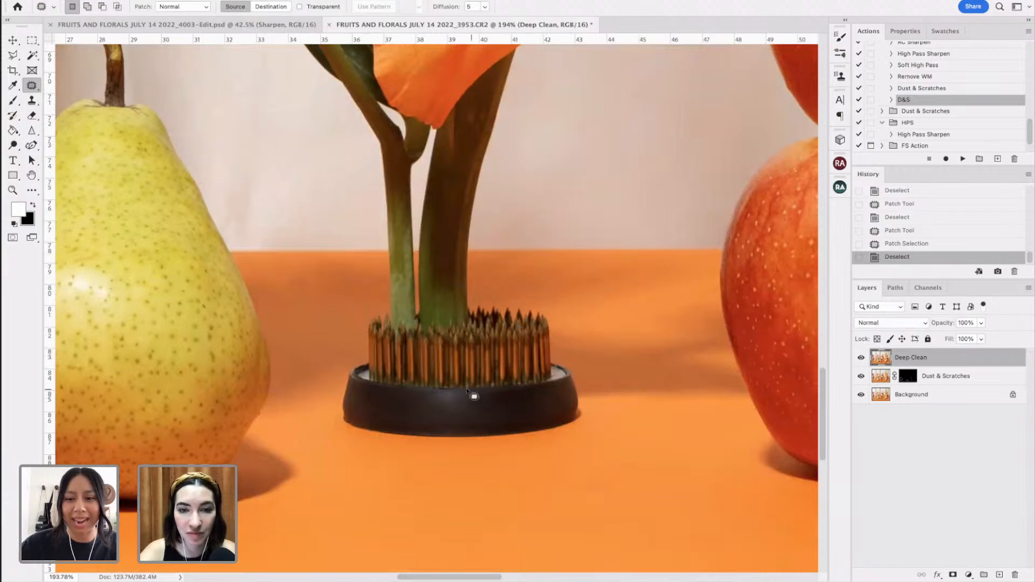
left_click(33, 101)
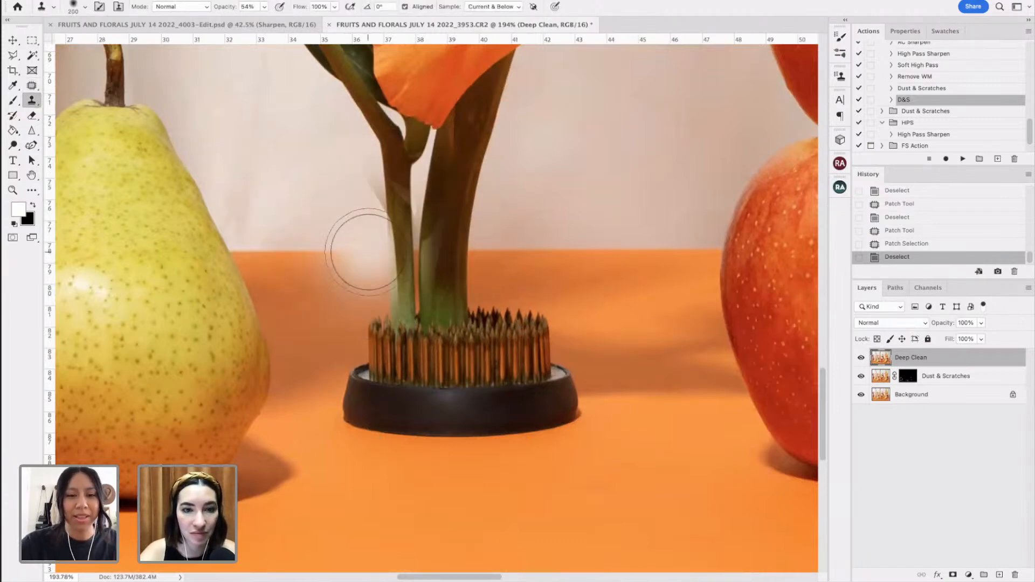
key("bracketleft")
key("bracketleft")
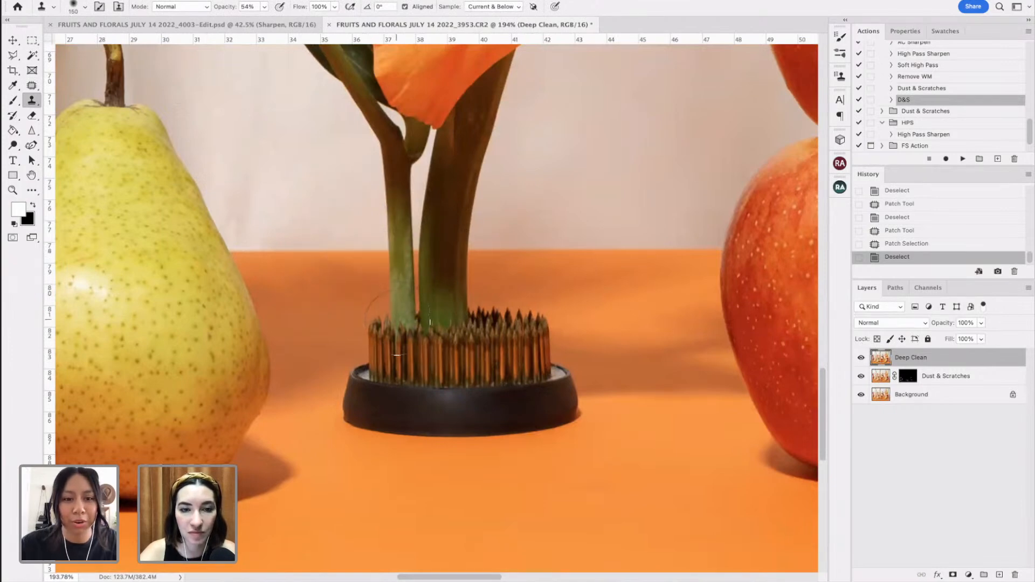
left_click_drag(397, 322, 397, 326)
left_click(397, 330)
left_click(393, 339)
left_click(394, 344)
left_click(396, 348)
left_click(394, 347)
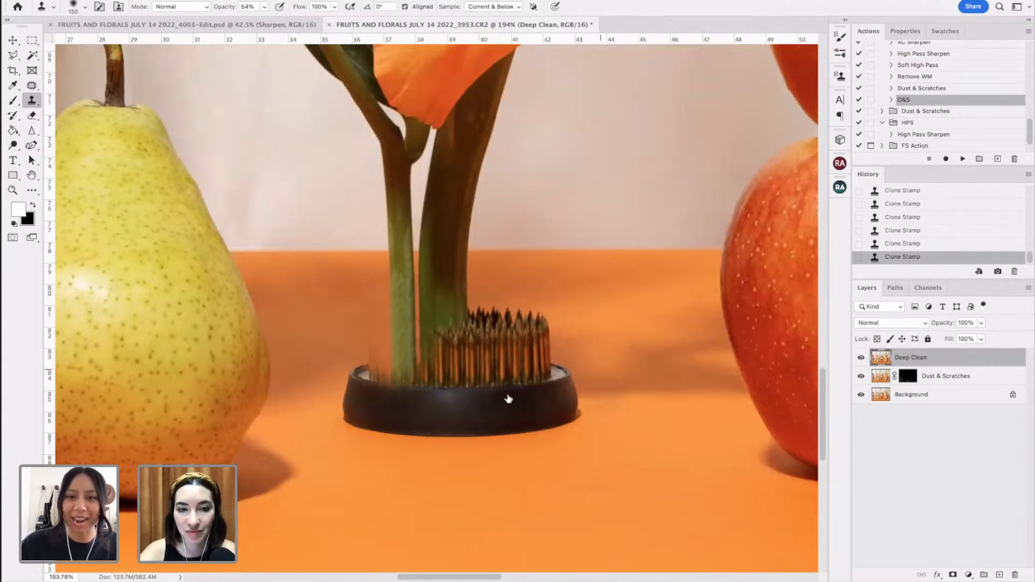
- Revert the history to the Deselect state that precedes the Clone Stamp strokes over the flower frog's pins
scroll(588, 383, "up", 2)
scroll(938, 241, "up", 3)
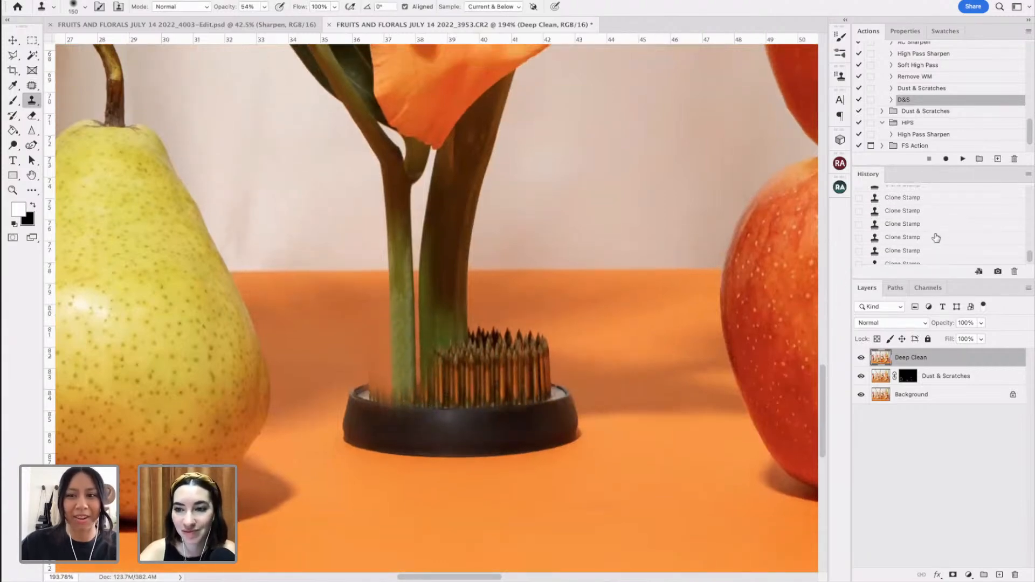
left_click(1024, 209)
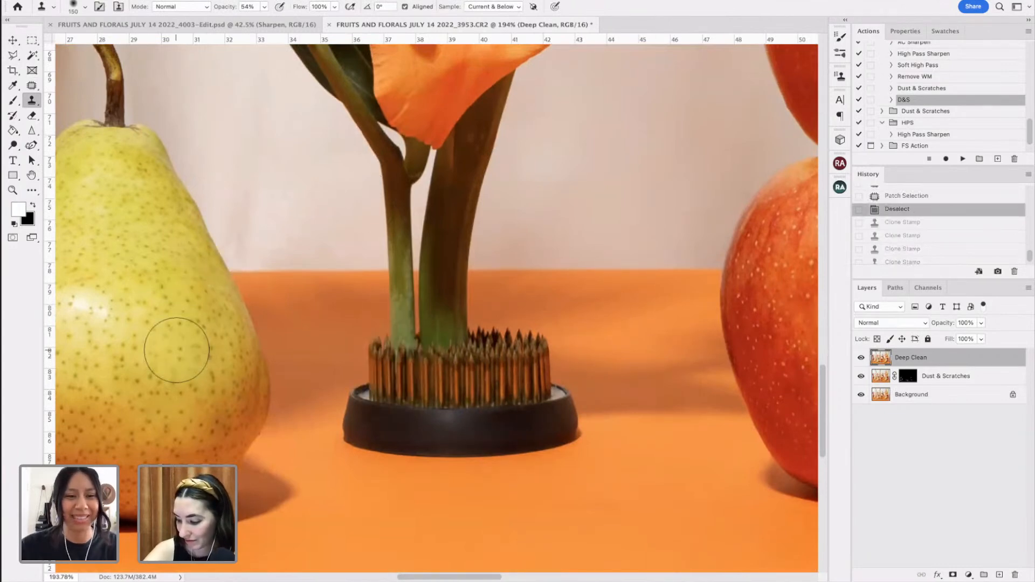
- Compare the whole photo with and without the Deep Clean layer
scroll(178, 349, "left", 6)
scroll(177, 350, "down", 5)
scroll(176, 350, "up", 5)
scroll(175, 351, "down", 4)
scroll(175, 352, "right", 5)
scroll(173, 354, "up", 3)
scroll(174, 353, "down", 3)
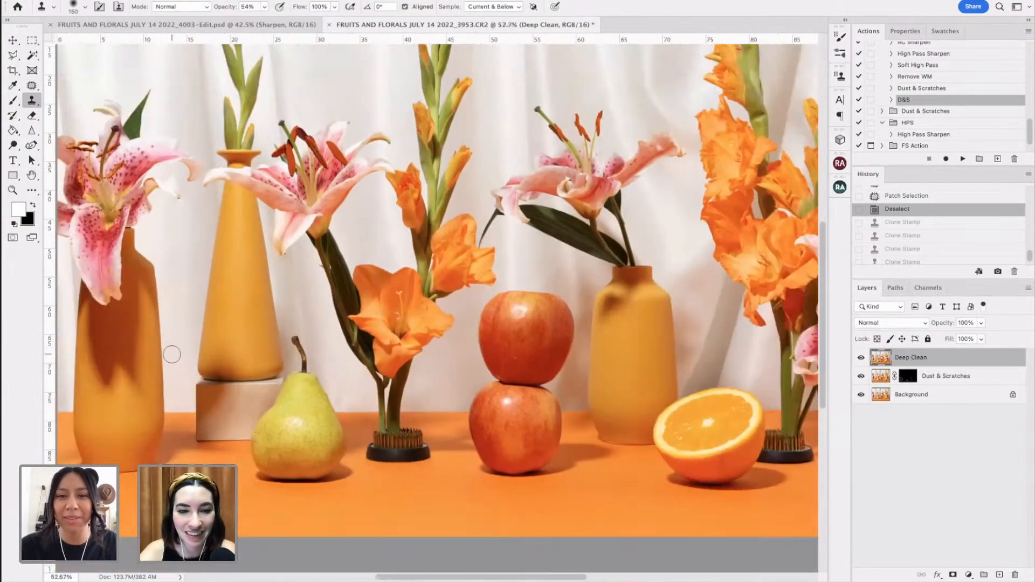
scroll(172, 354, "down", 2)
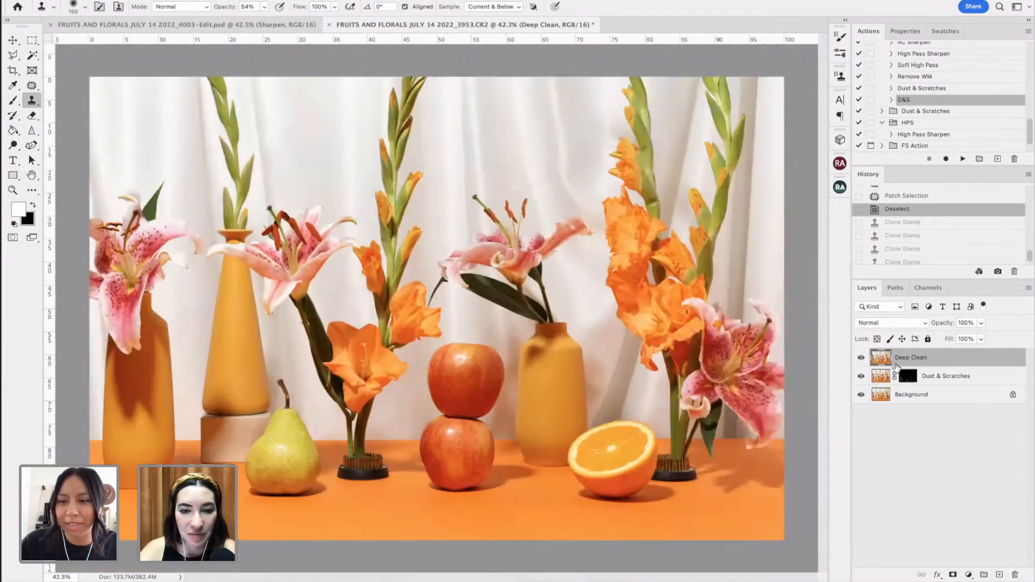
left_click(862, 359)
left_click(862, 359)
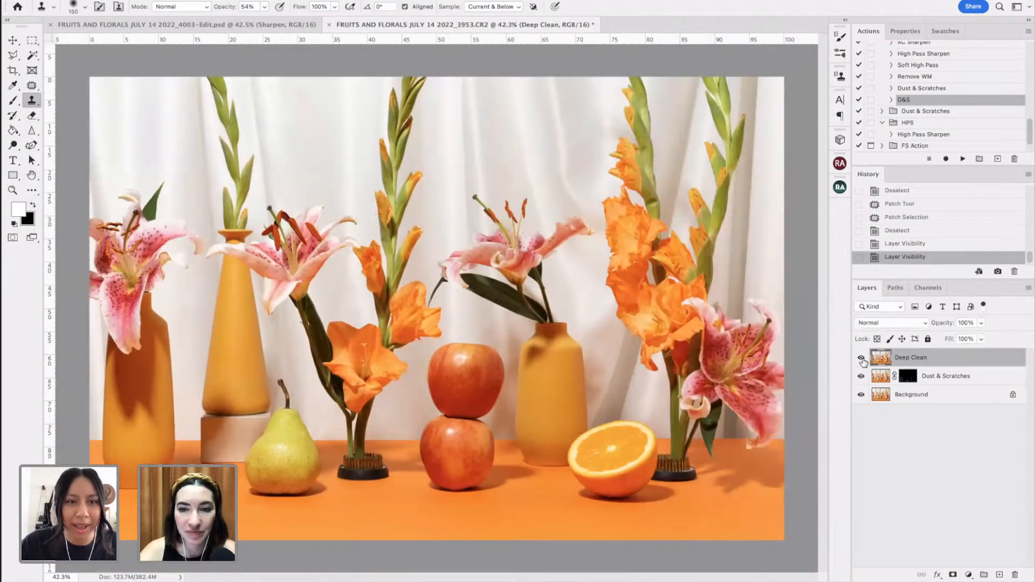
left_click(862, 359)
left_click(862, 359)
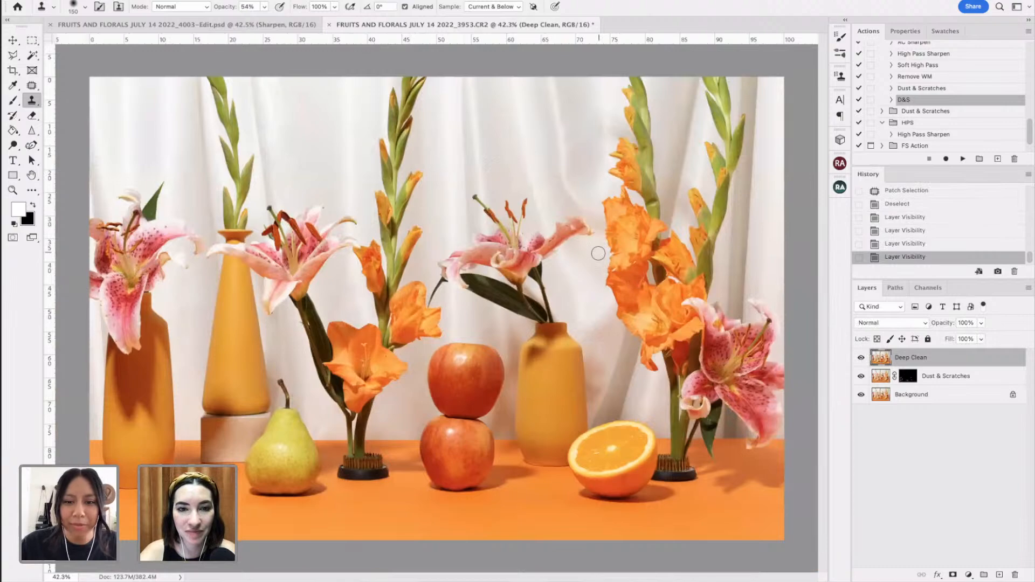
- Patch the uneven spots on the half orange's peel, from below the white rim down to its base
key("super+plus")
scroll(624, 338, "down", 5)
scroll(623, 338, "right", 5)
scroll(617, 339, "up", 8)
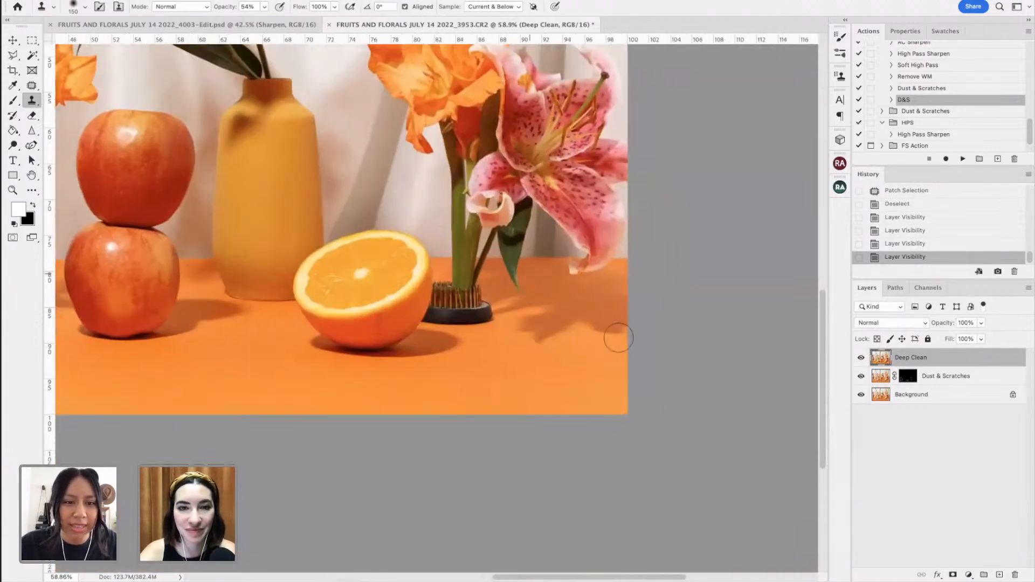
scroll(448, 268, "down", 1)
scroll(447, 268, "left", 1)
key("j")
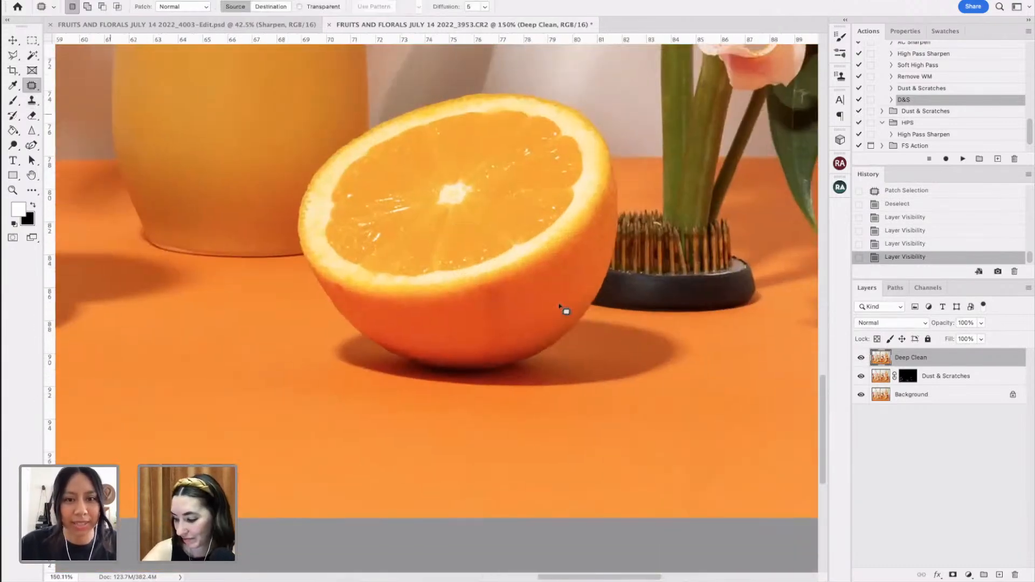
left_click(491, 283)
left_click(496, 283)
mouse_move(496, 283)
left_mouse_down()
mouse_move(496, 311)
mouse_move(506, 288)
mouse_move(478, 342)
mouse_move(498, 352)
mouse_move(511, 302)
left_mouse_up()
key("super+d")
left_click_drag(511, 312, 537, 314)
key("super+d")
mouse_move(489, 339)
left_mouse_down()
mouse_move(503, 342)
mouse_move(473, 354)
mouse_move(510, 370)
left_mouse_up()
key("super+d")
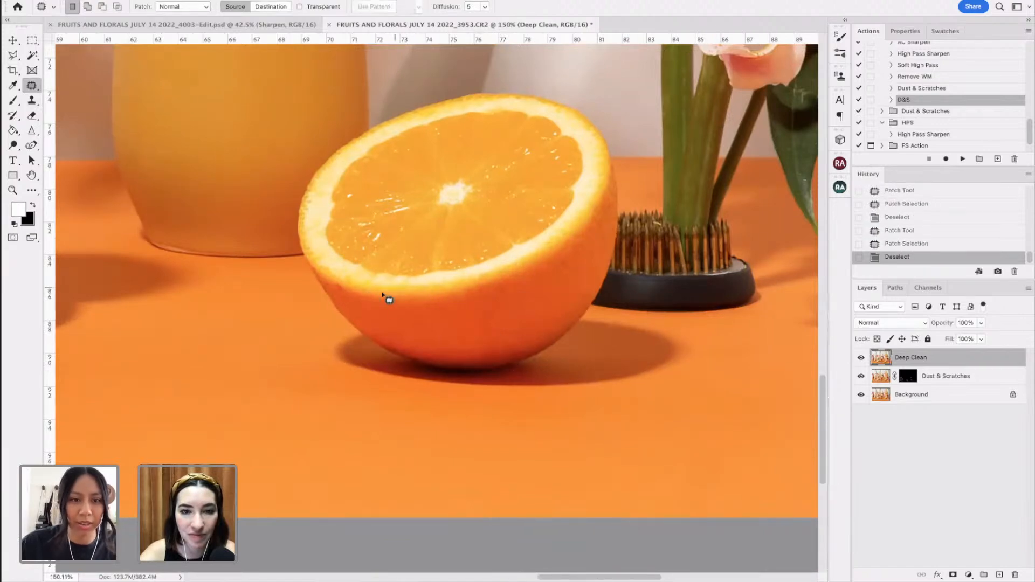
- Heal the small marks on the half orange's peel and left pith with a content-aware Spot Healing Brush, reduced to 30 px
key("j")
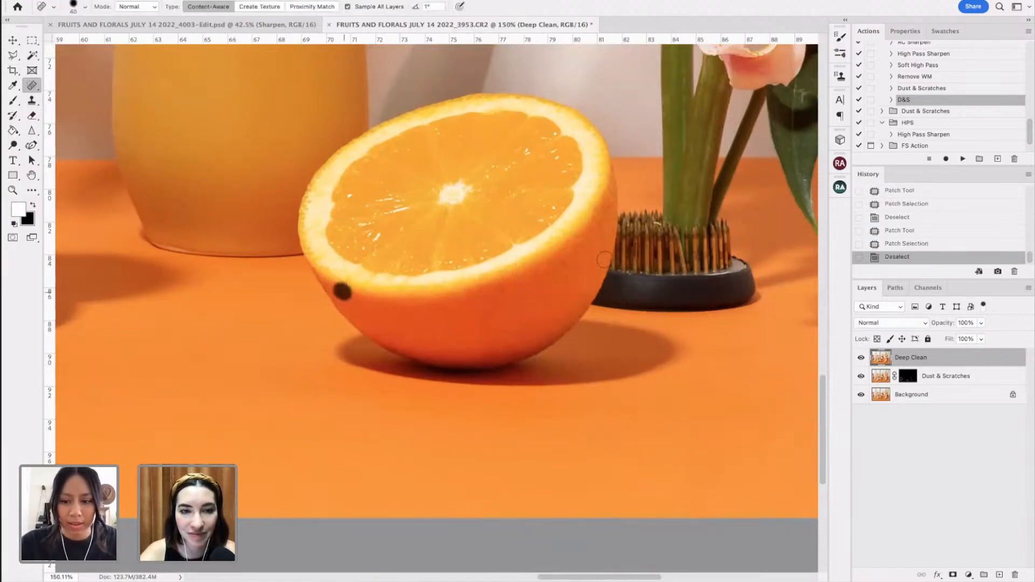
key("[")
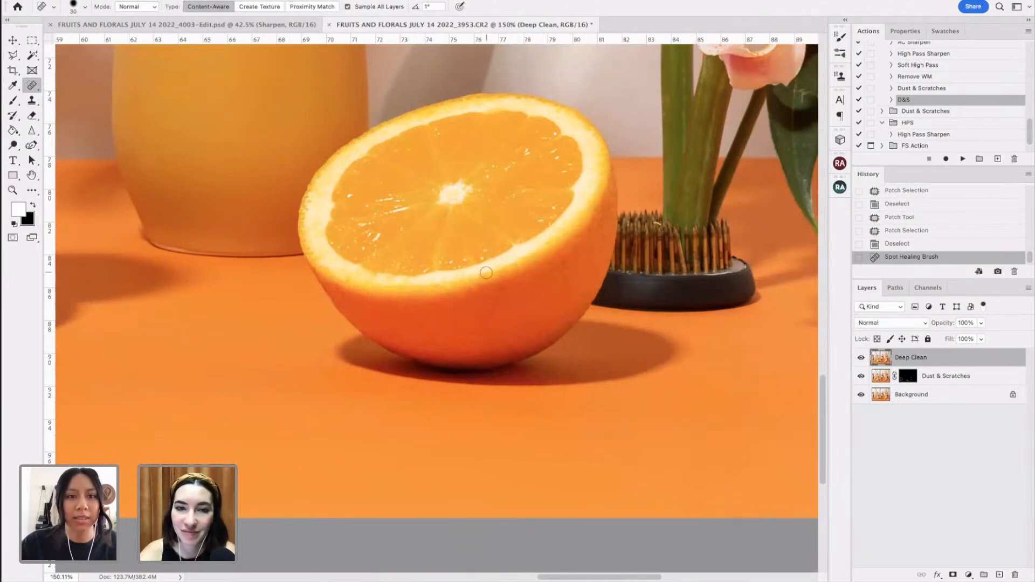
left_click_drag(331, 204, 326, 234)
left_click(347, 201)
left_click_drag(350, 191, 323, 244)
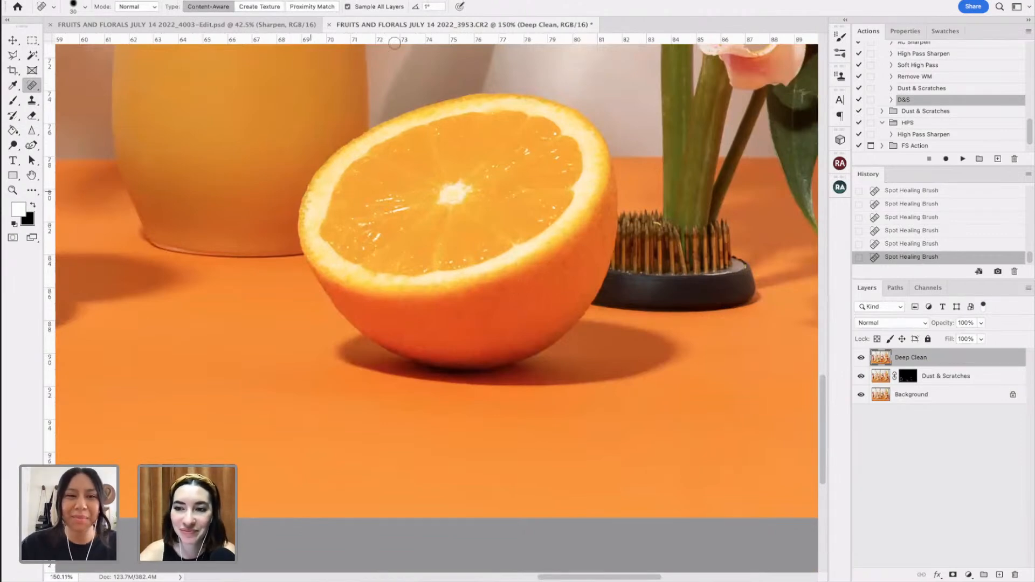
- Even out the inner edge of the half orange's left pith in Liquify with a 150 px Forward Warp brush and apply the filter
left_click(268, 1)
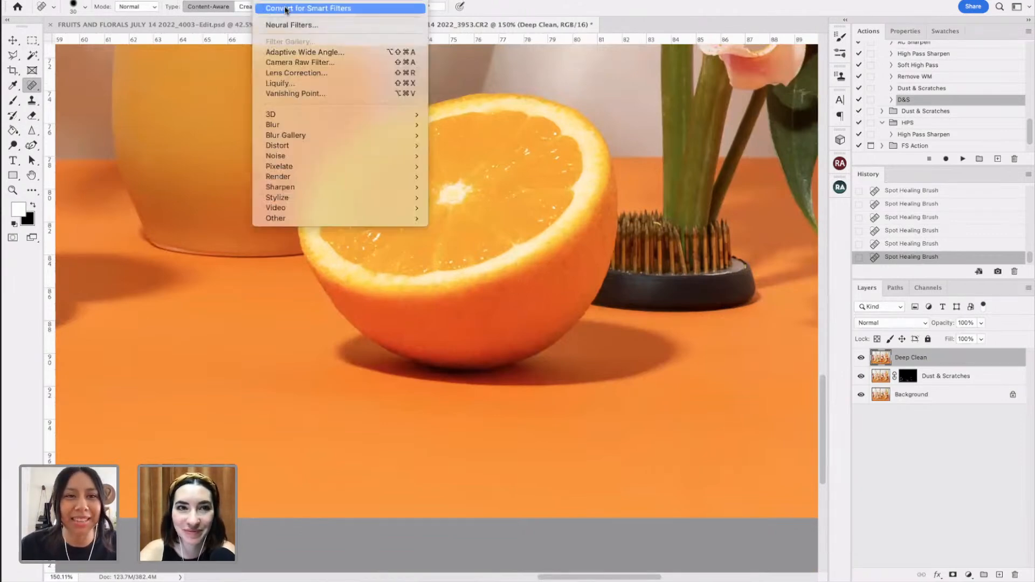
left_click(306, 85)
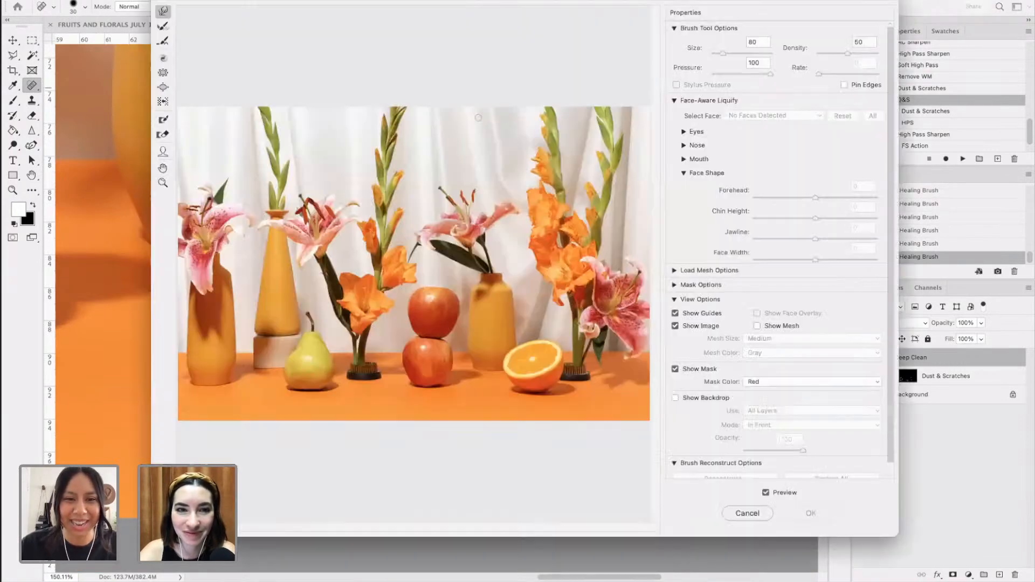
key("super+plus")
key("super+plus")
key("super+plus")
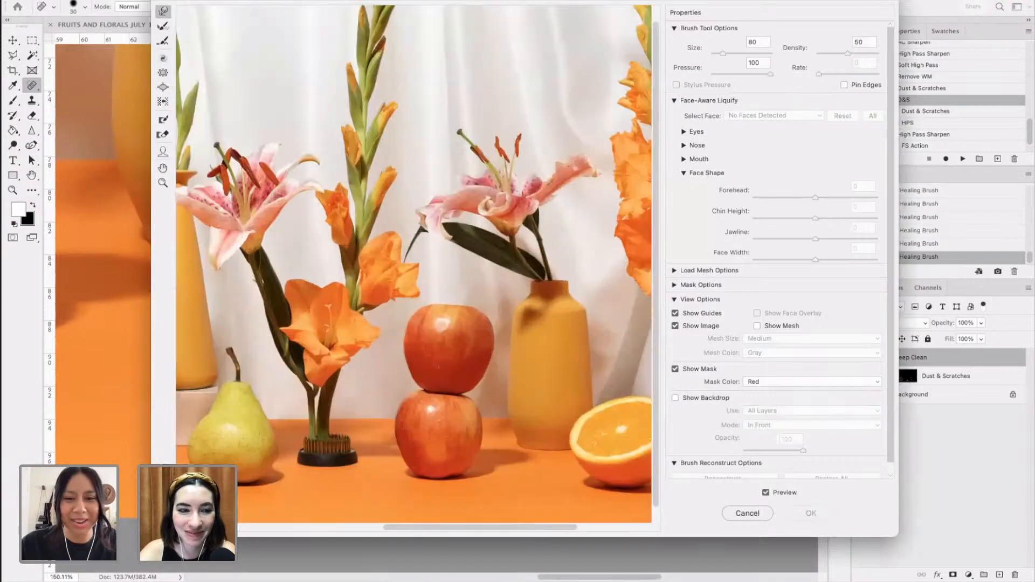
scroll(468, 407, "right", 5)
scroll(455, 408, "down", 3)
scroll(455, 407, "left", 3)
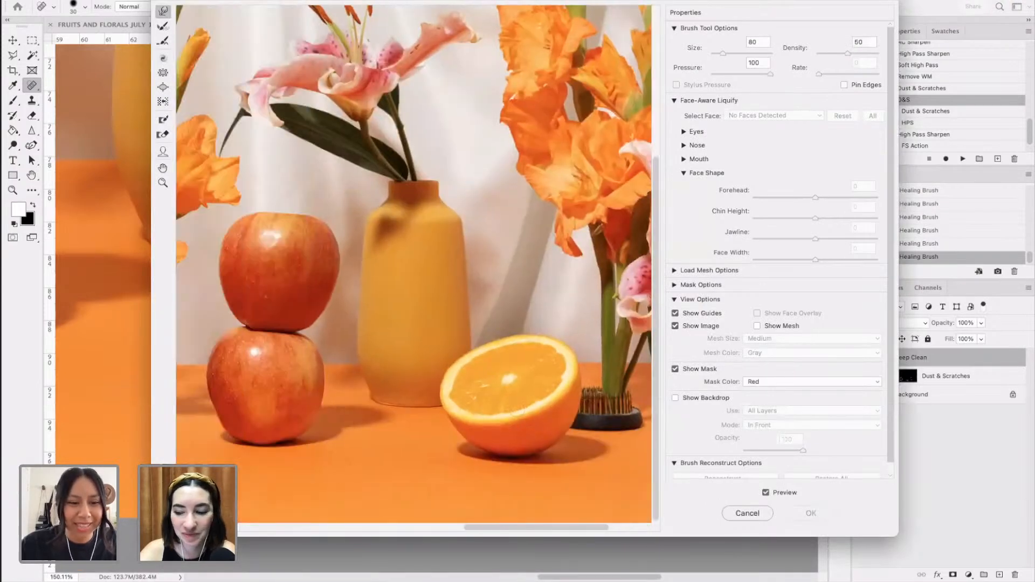
key("super+plus")
key("super+plus")
key("super+plus")
scroll(377, 435, "down", 7)
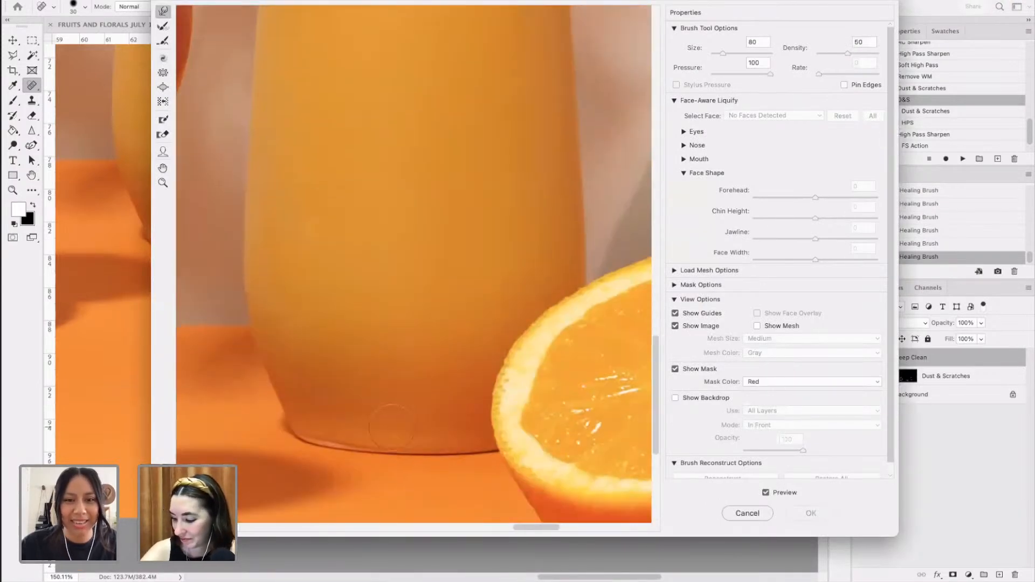
scroll(396, 428, "right", 3)
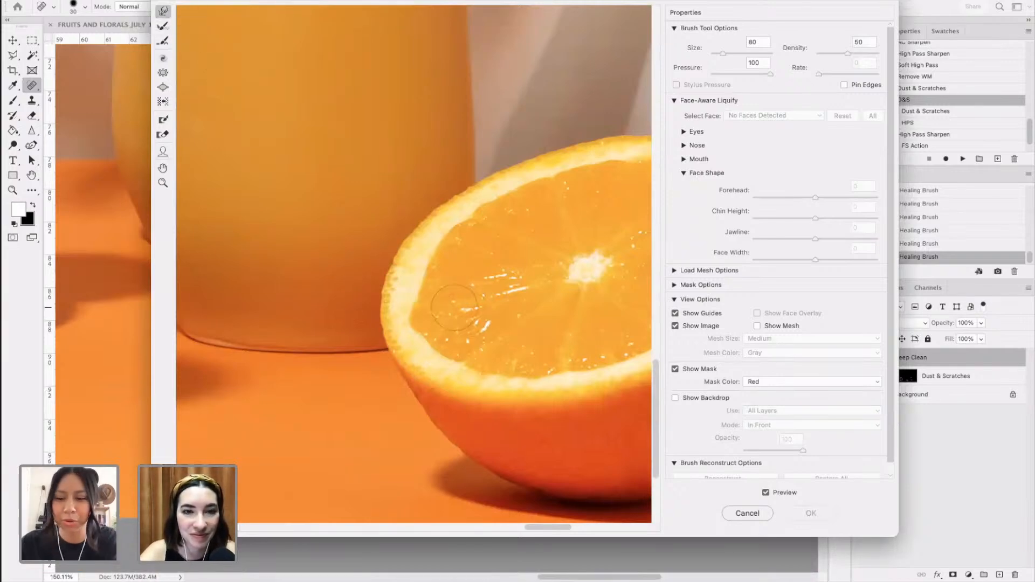
key("bracketright")
key("bracketright")
key("bracketright")
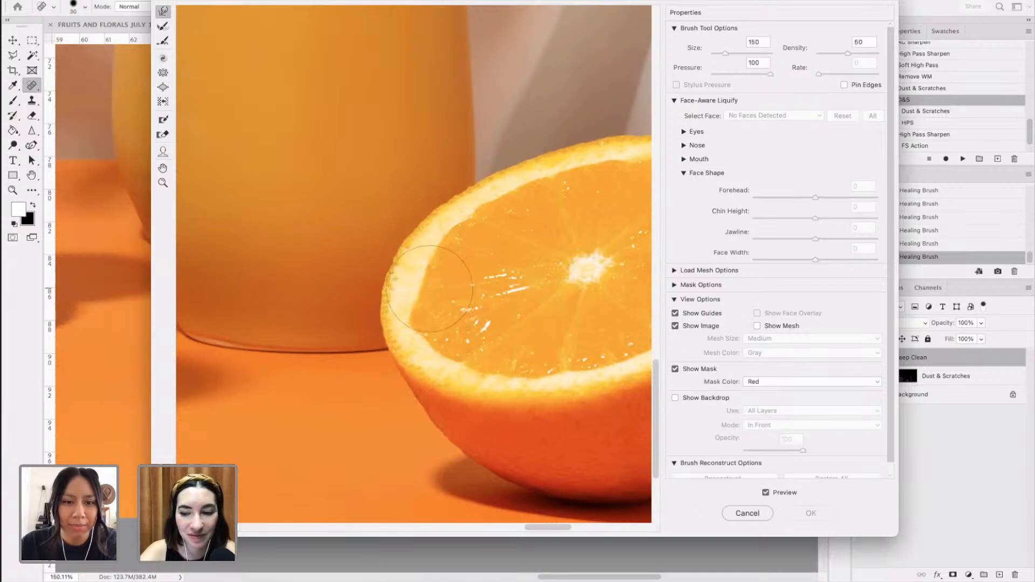
left_click_drag(429, 289, 424, 296)
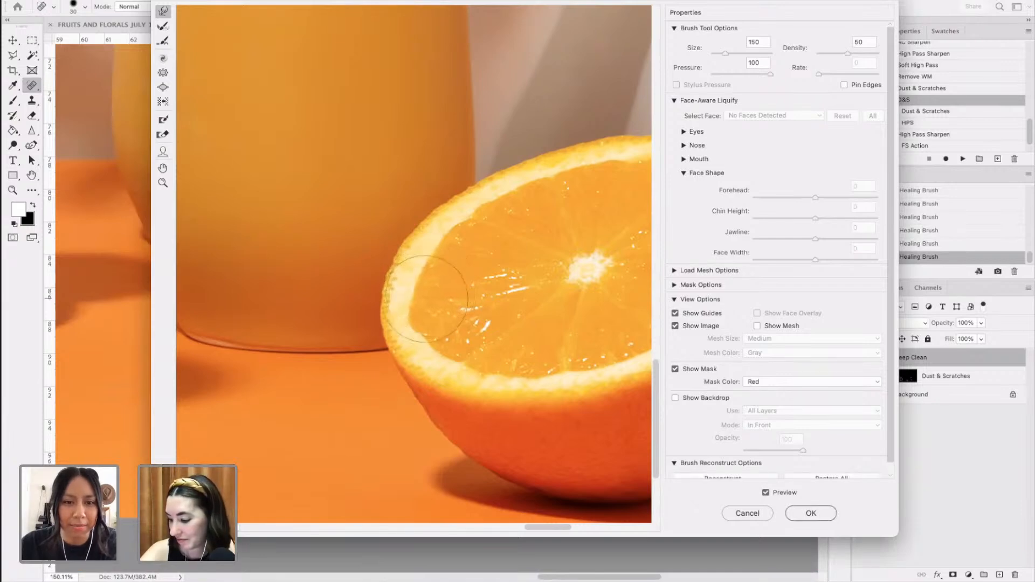
left_click_drag(420, 283, 426, 277)
key("bracketleft")
key("bracketleft")
key("bracketleft")
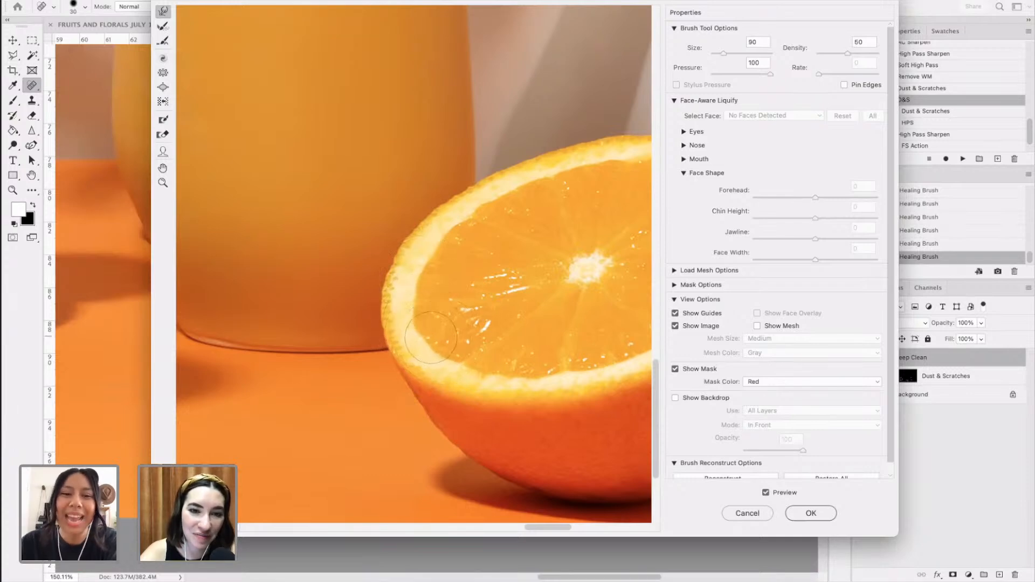
left_click(811, 515)
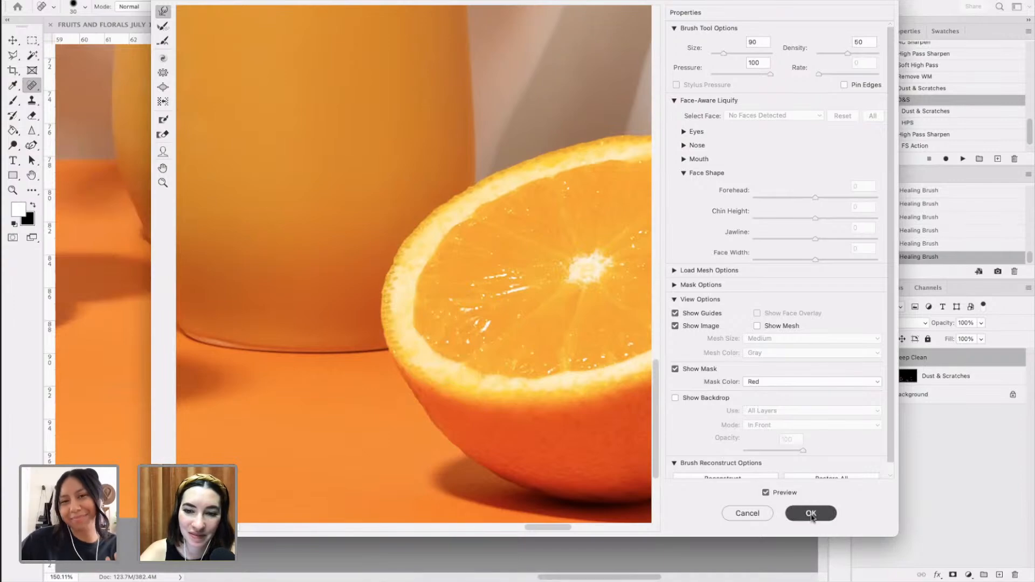
- Duplicate the Deep Clean layer and name the copy D&B
scroll(576, 268, "down", 5)
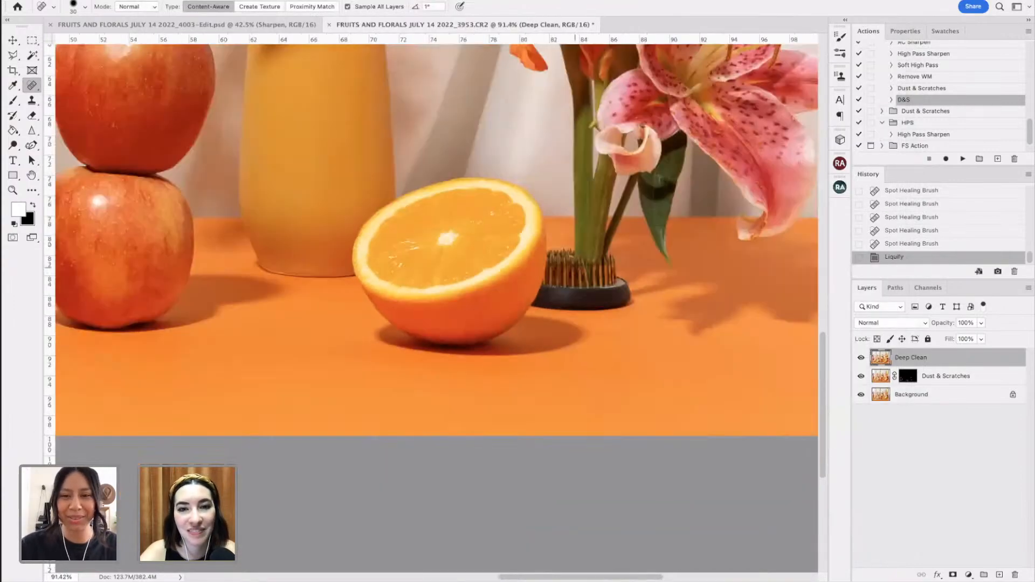
scroll(576, 268, "down", 2)
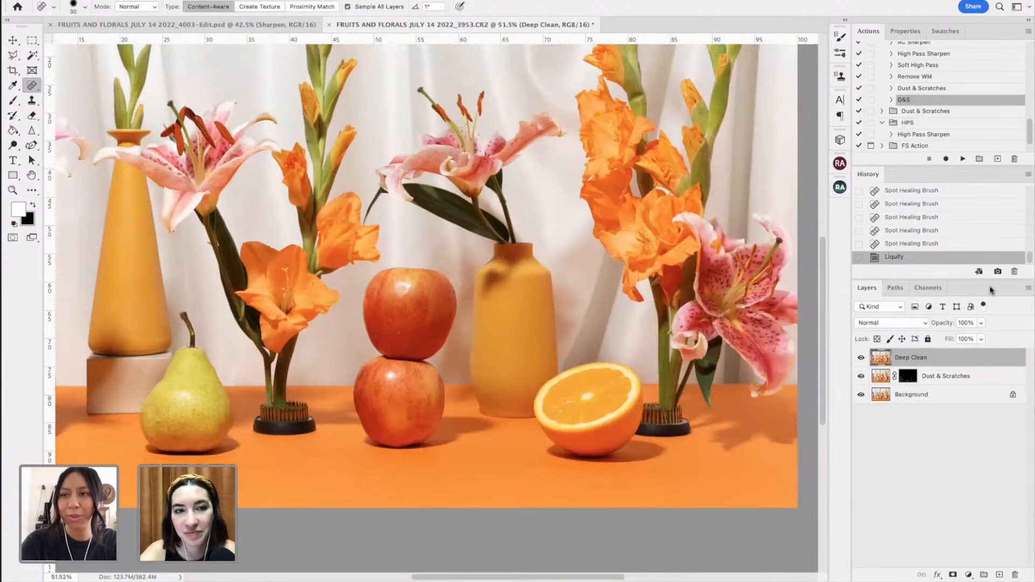
key("ctrl+j")
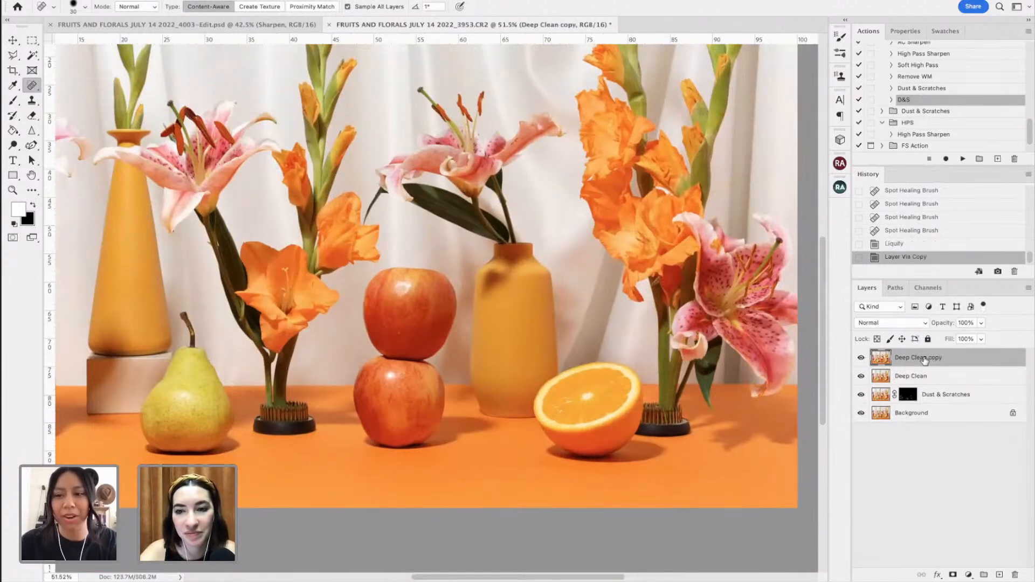
double_click(924, 357)
type("D&B")
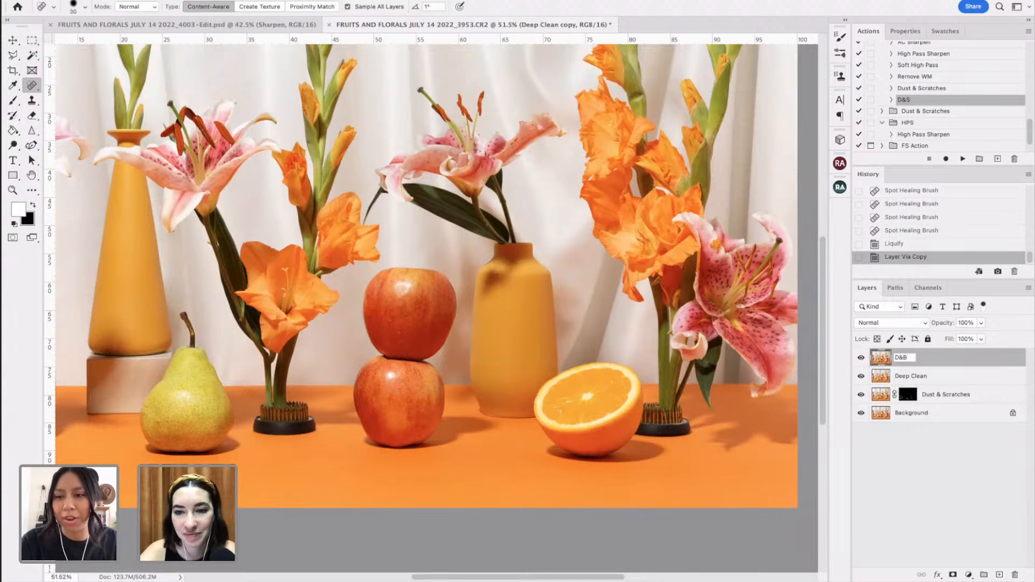
key("Return")
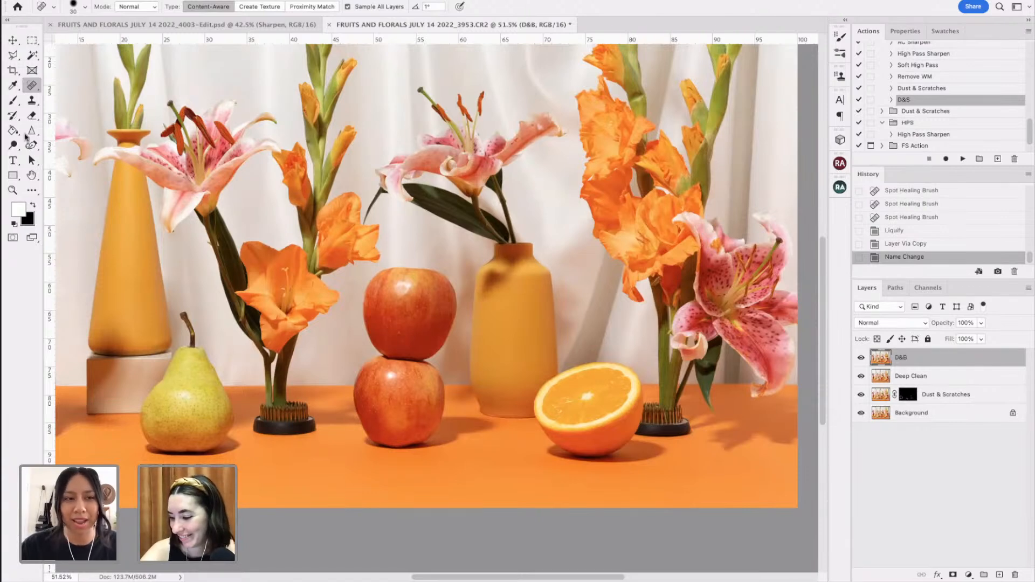
- Choose the Burn tool for the D&B layer with its range on Shadows
key("super+plus")
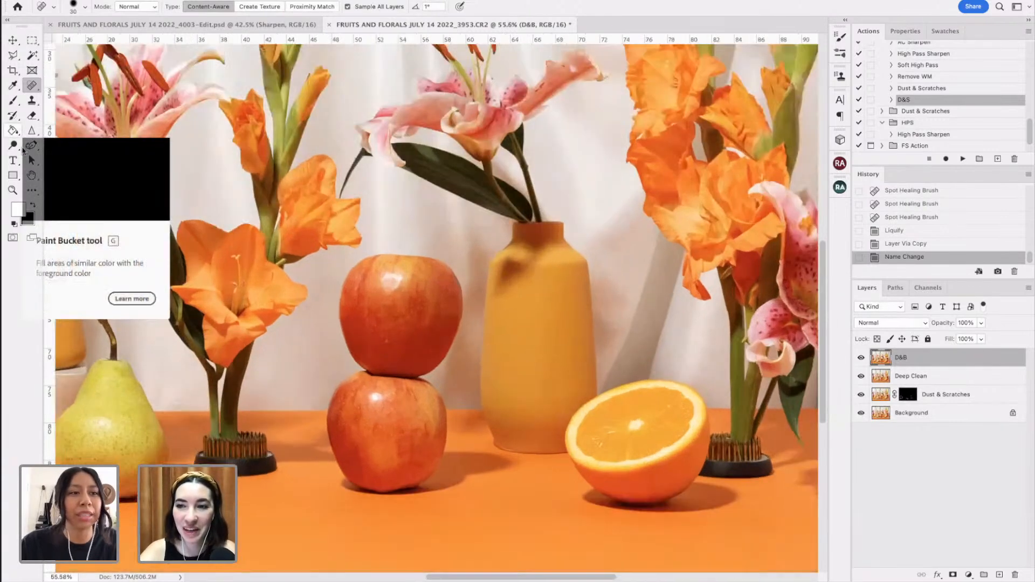
left_click(14, 147)
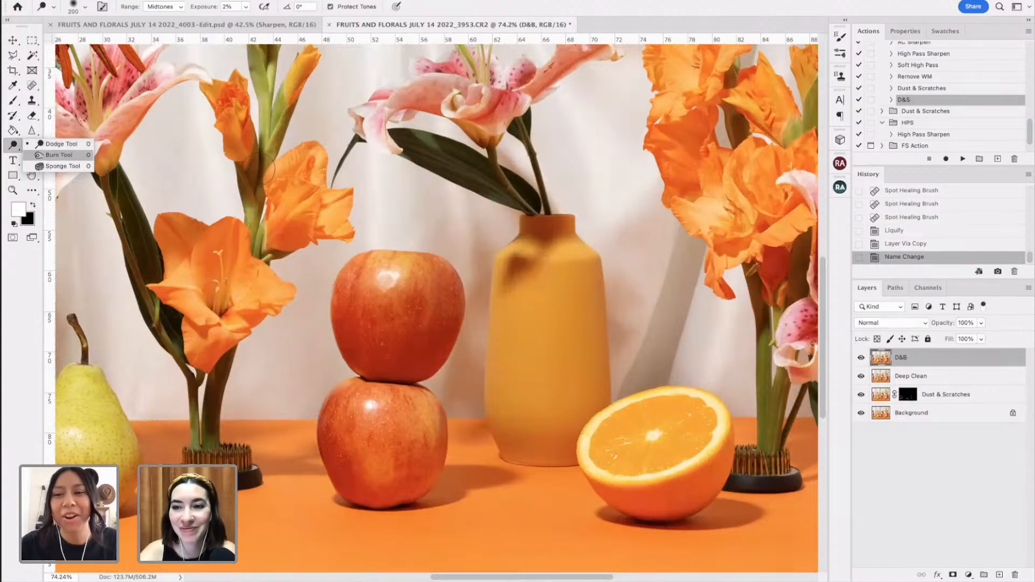
left_click(59, 155)
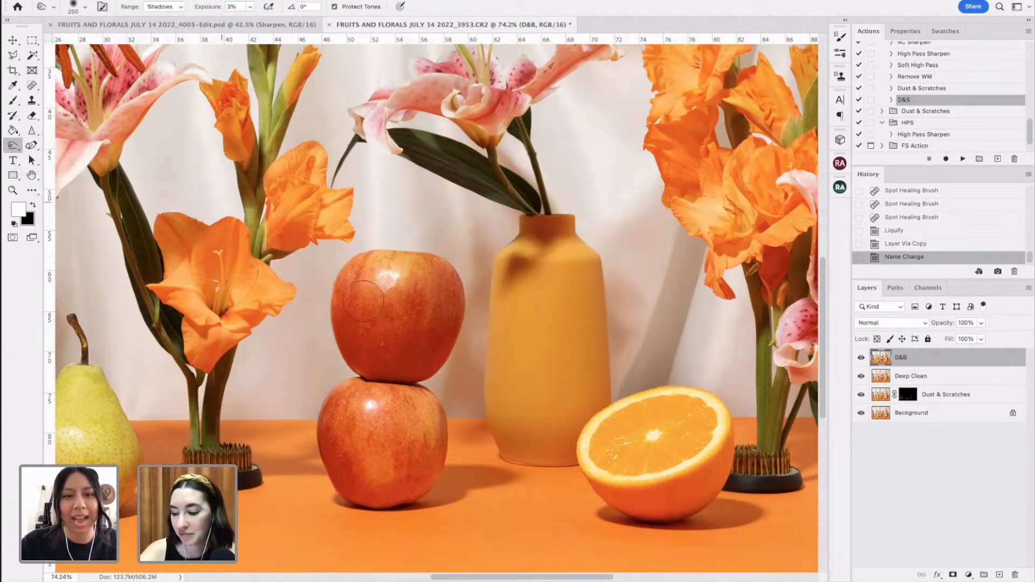
scroll(304, 276, "down", 3)
scroll(303, 276, "up", 4)
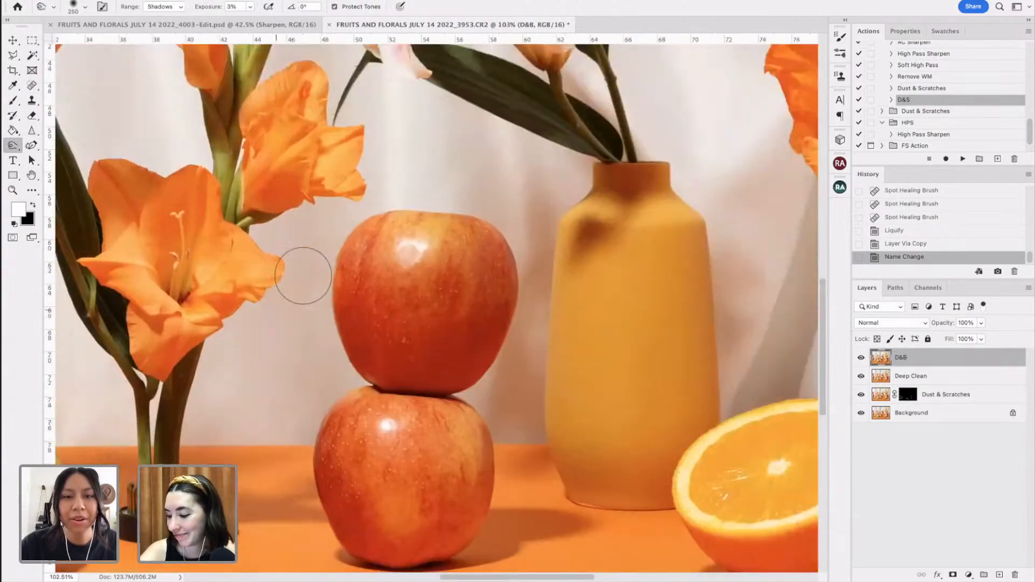
scroll(304, 276, "down", 5)
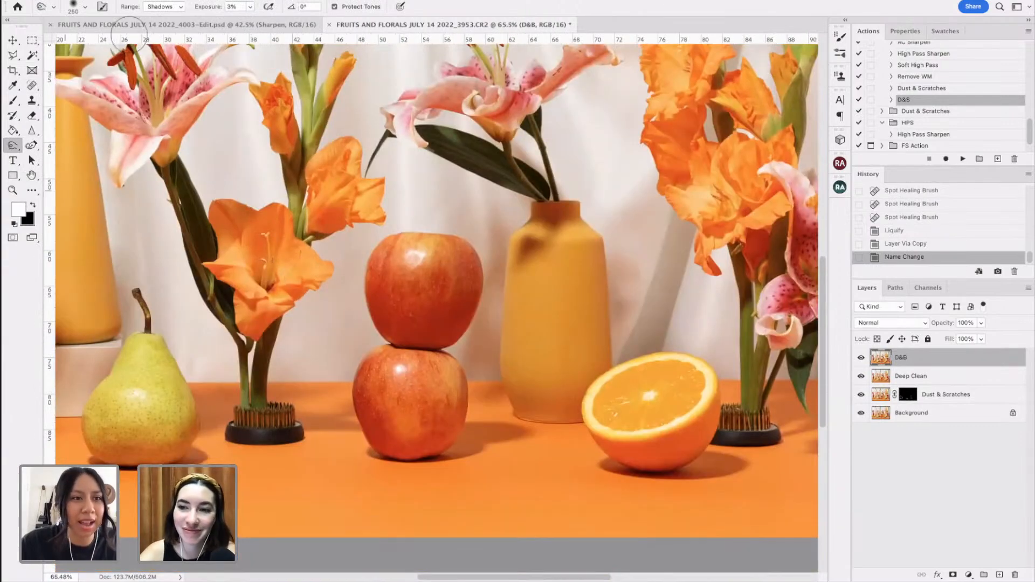
left_click(181, 8)
left_click(170, 9)
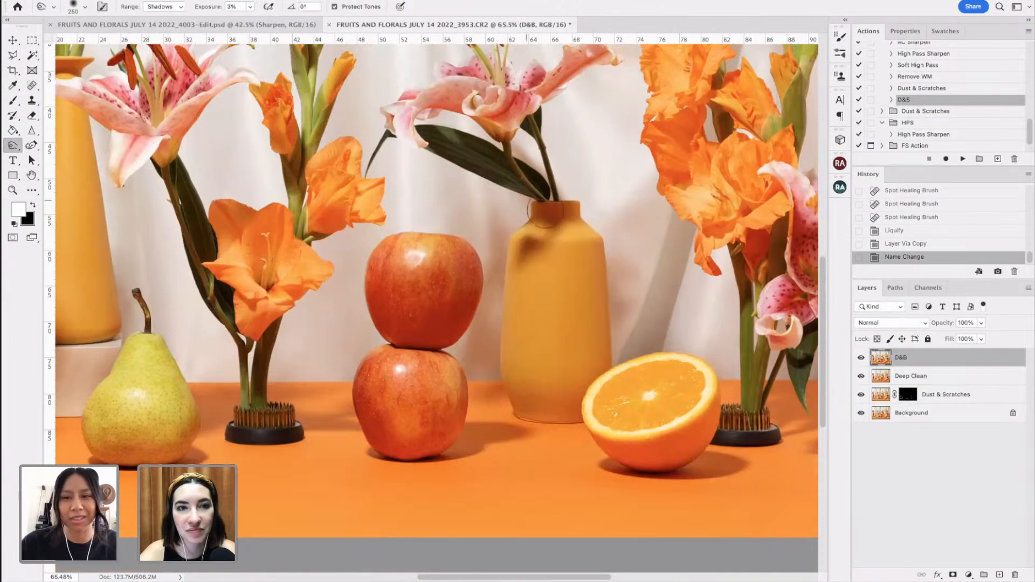
- Darken the shadows in the middle of the upper apple with a 300 px Burn brush at 3% exposure
scroll(434, 307, "up", 2)
key("bracketright")
key("bracketright")
key("bracketright")
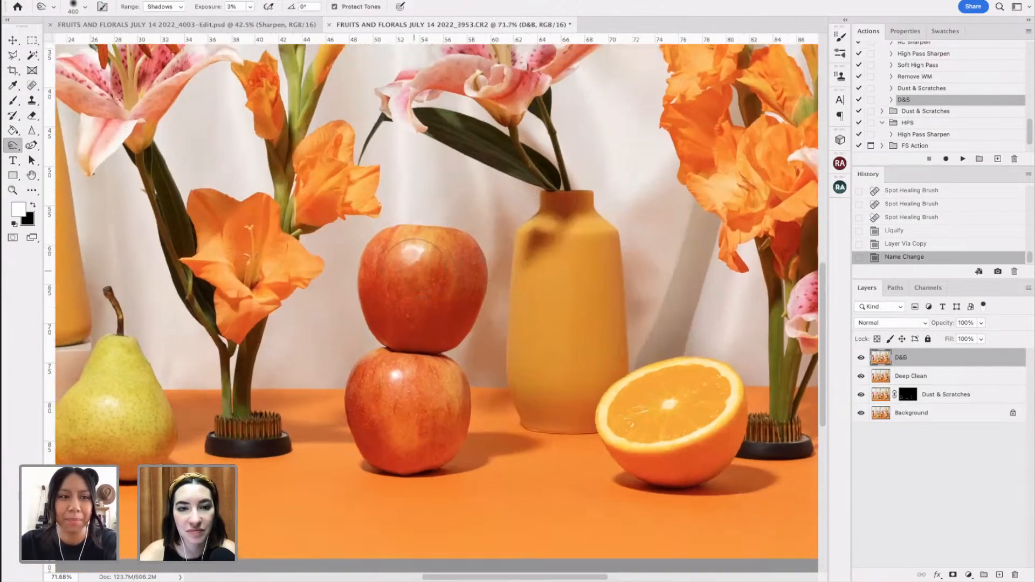
key("bracketleft")
key("bracketleft")
left_click(412, 281)
left_click(420, 286)
left_click(431, 288)
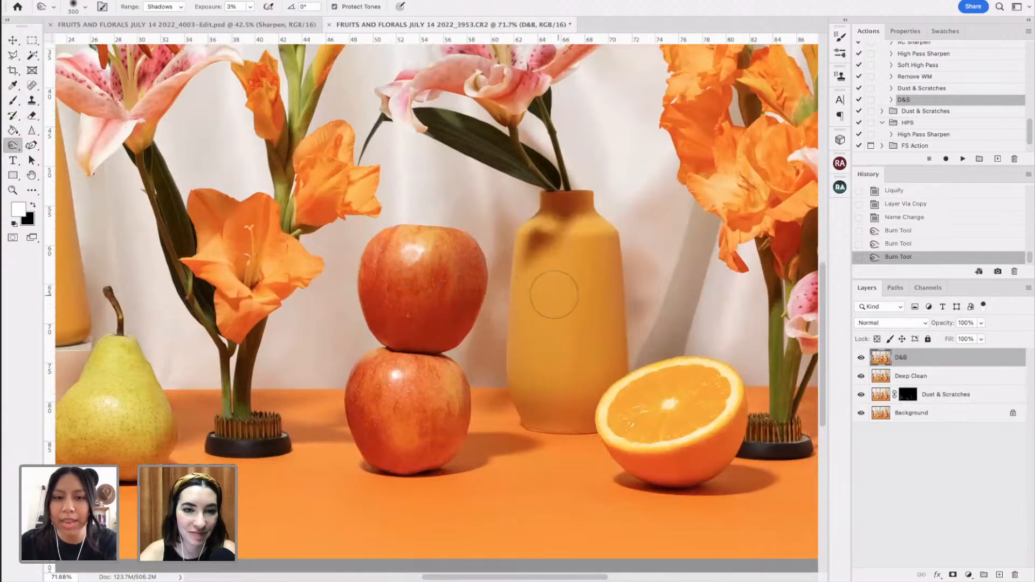
- Darken the shadows along the right side of the upper apple with a 200 px Burn brush
key("bracketleft")
left_click(457, 317)
left_click(464, 294)
left_click(471, 275)
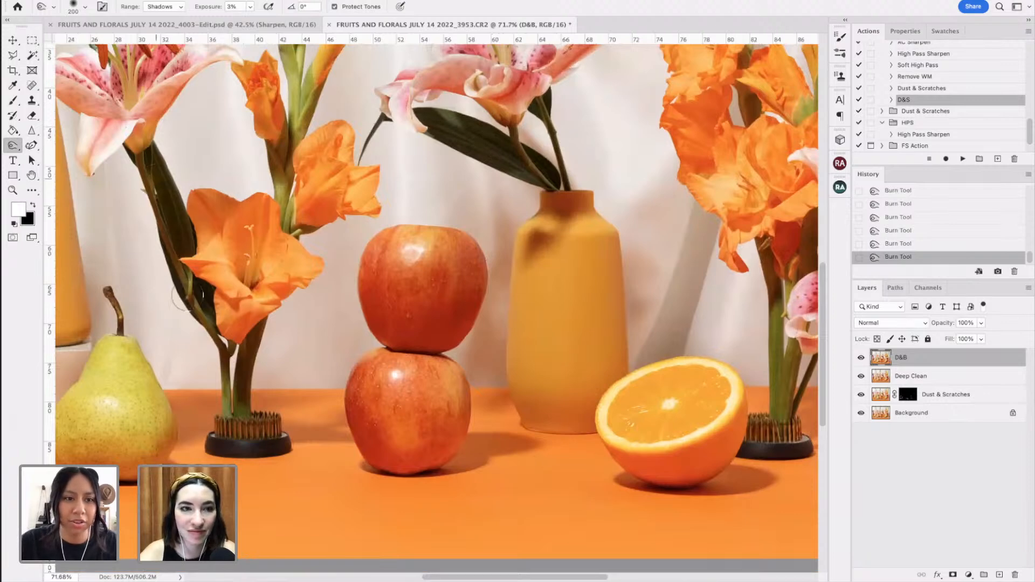
scroll(278, 451, "left", 5)
key("bracketleft")
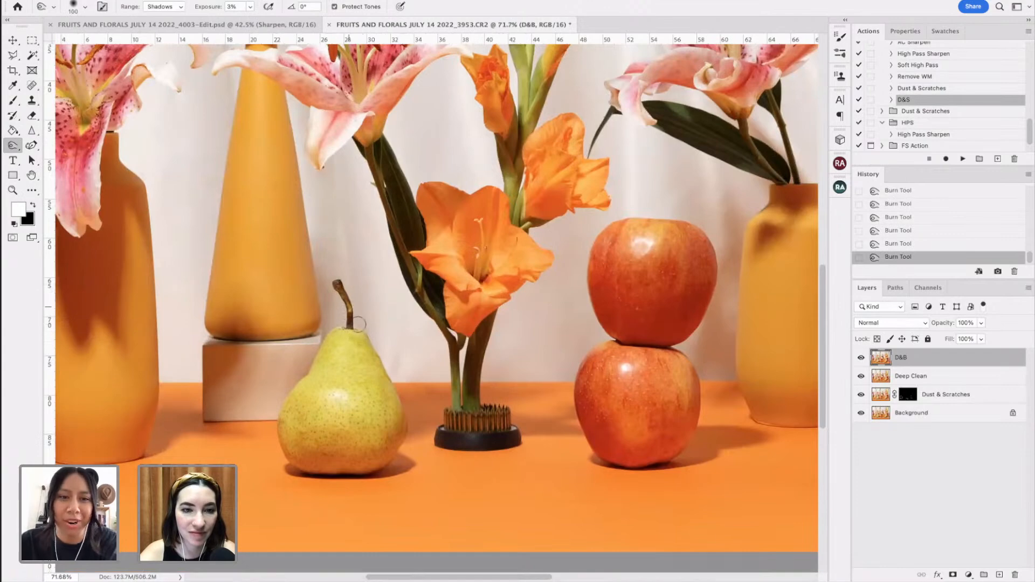
key("bracketright")
scroll(377, 340, "up", 5)
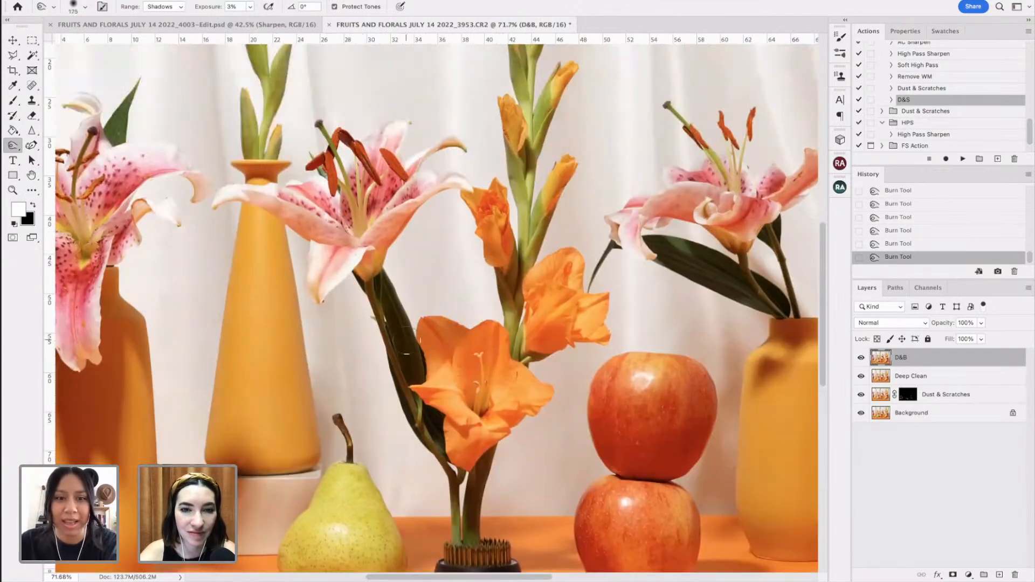
key("bracketright")
key("bracketright")
scroll(479, 301, "up", 3)
scroll(480, 302, "down", 3)
scroll(480, 302, "right", 2)
key("bracketleft")
key("bracketleft")
key("bracketleft")
key("bracketleft")
key("bracketleft")
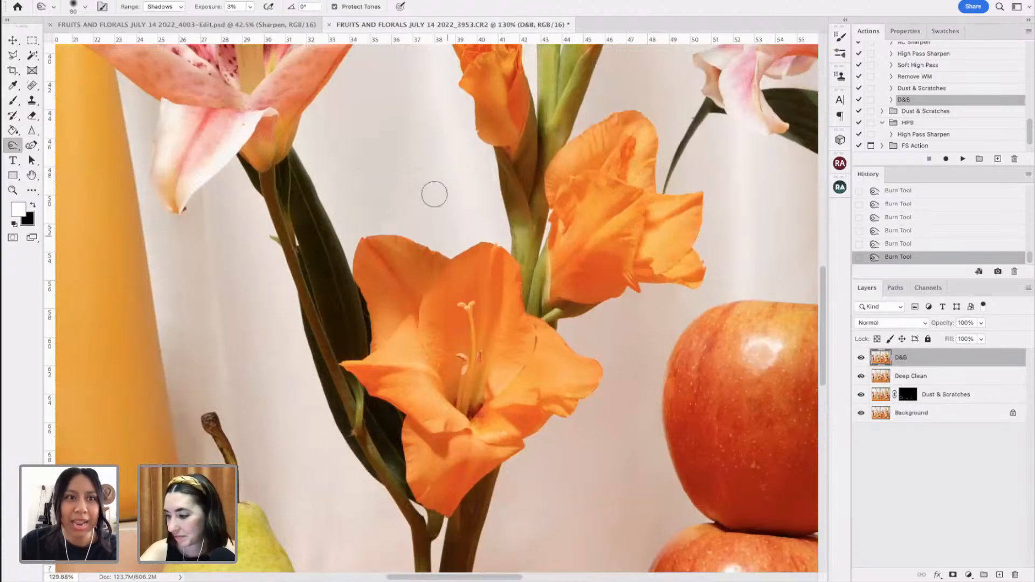
- Switch the Burn tool's range to Highlights and enlarge its brush to 200 px
left_click(164, 9)
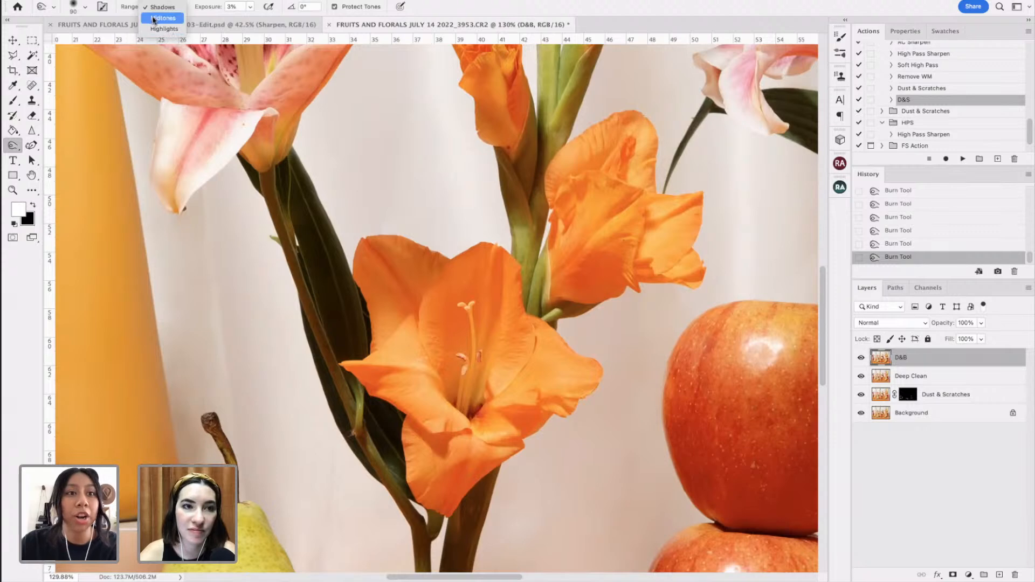
left_click(164, 29)
key("bracketright")
key("bracketright")
key("bracketright")
key("bracketright")
key("bracketright")
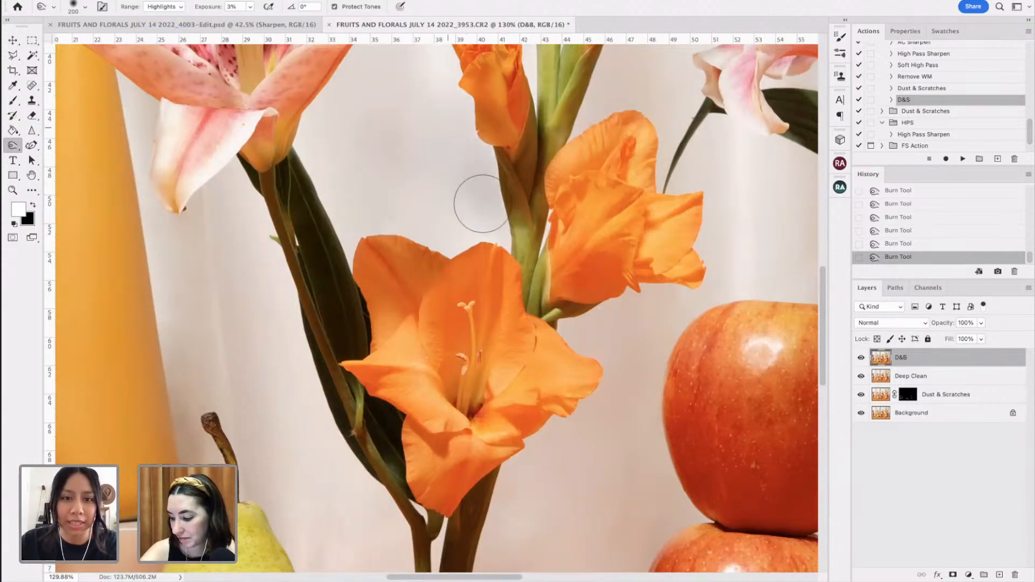
- Undo the last three burn strokes by returning to an earlier history state
left_click(925, 215)
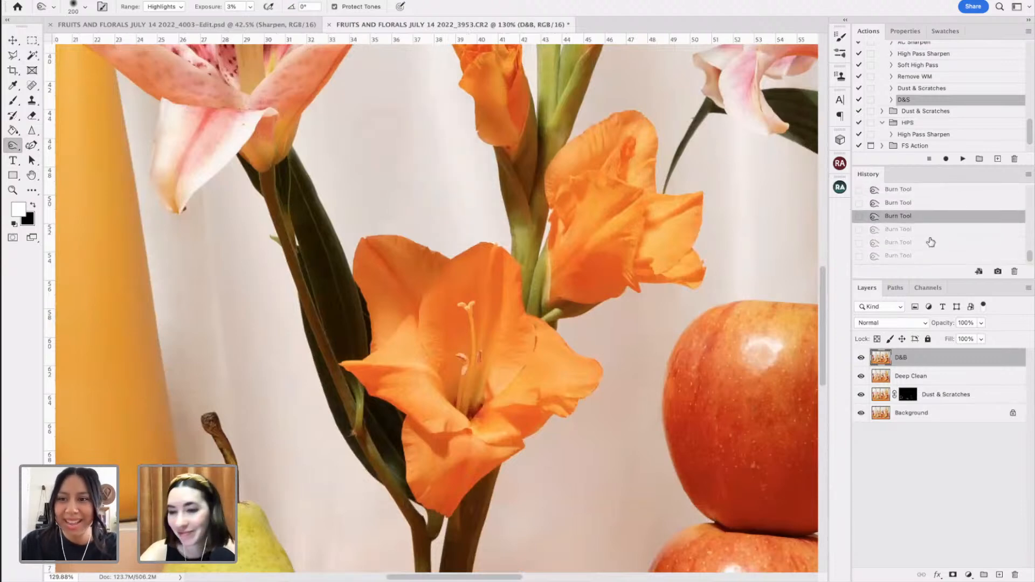
left_click(928, 242)
left_click(928, 229)
left_click(925, 216)
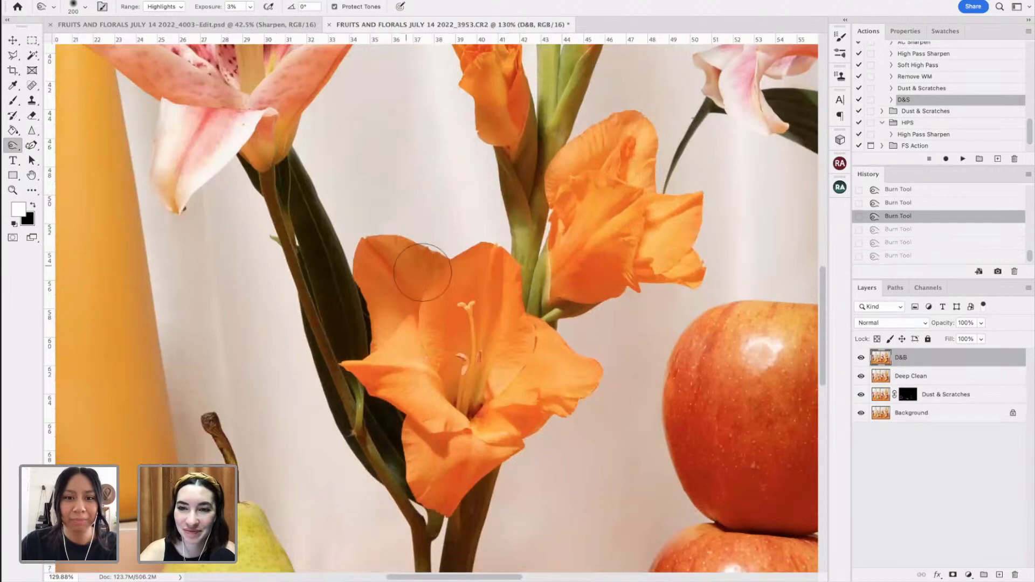
- Burn the highlights beside the long dark leaf of the central stem with the 200 px brush at 3% exposure
key("super+minus")
key("super+minus")
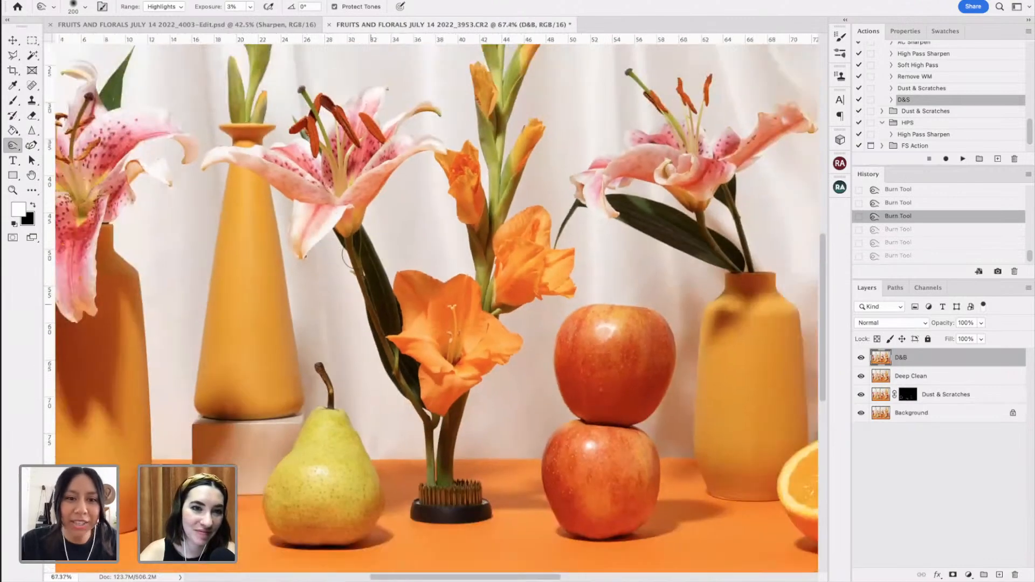
left_click(357, 297)
- Examine the highlights on the lilies, vases, fruit and backdrop across the whole arrangement
scroll(297, 291, "left", 5)
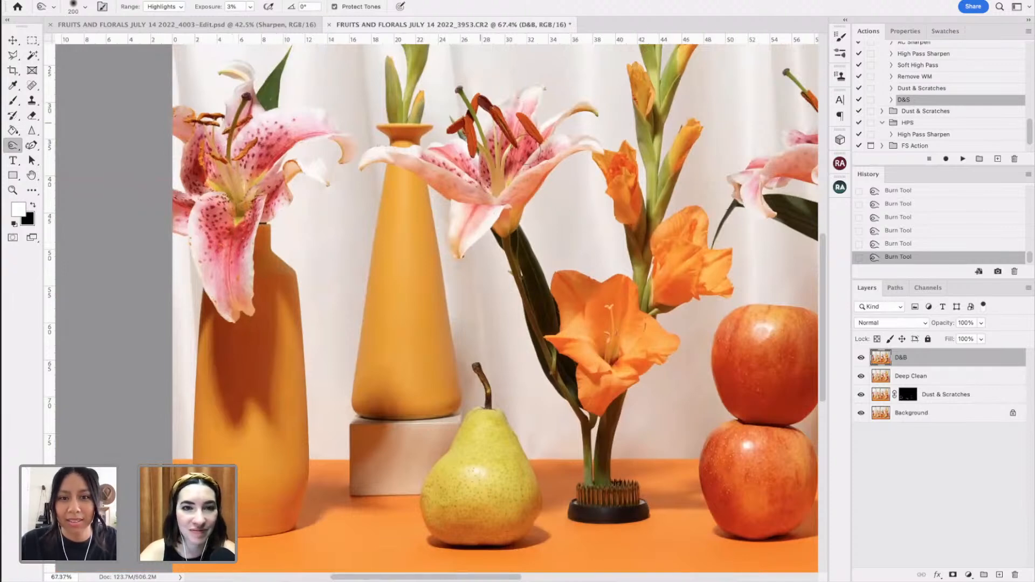
scroll(517, 155, "right", 5)
scroll(518, 154, "left", 5)
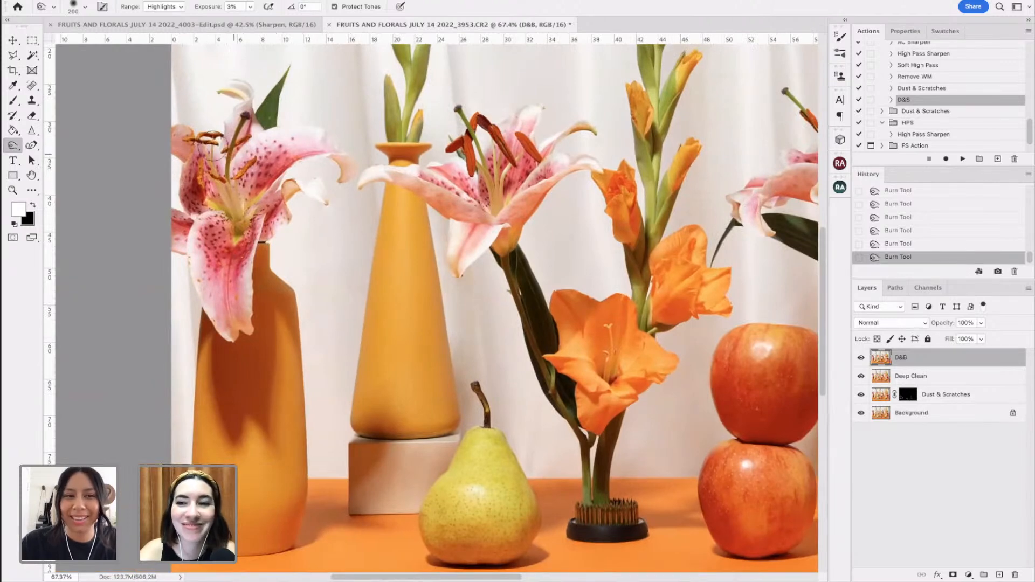
scroll(243, 161, "right", 2)
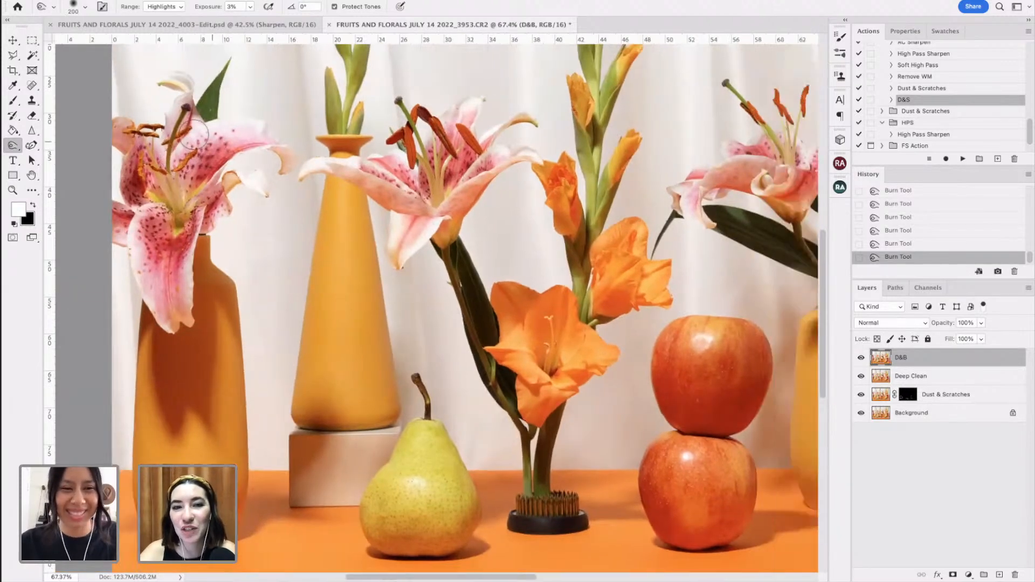
scroll(440, 179, "down", 2)
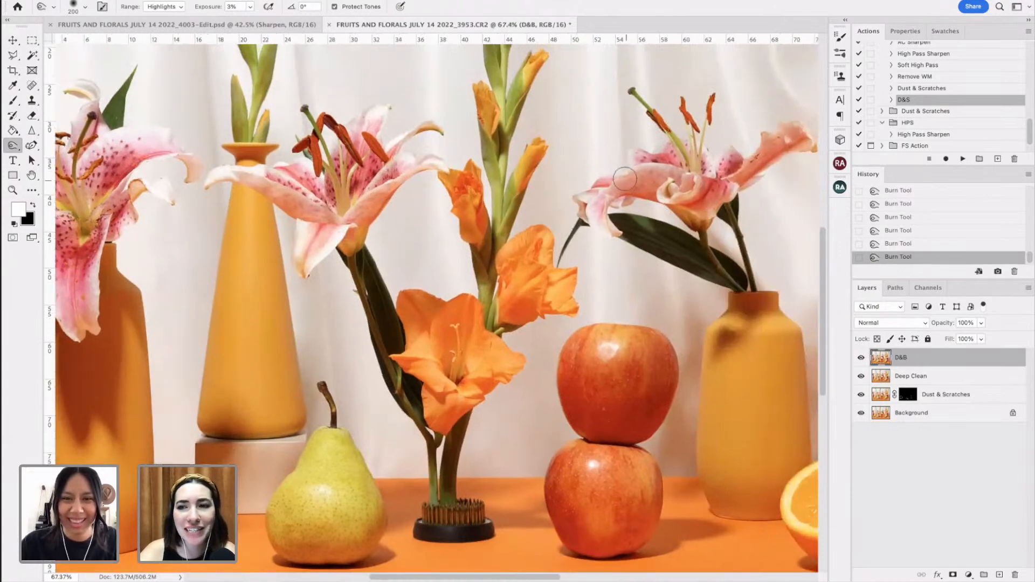
scroll(626, 179, "right", 4)
scroll(616, 171, "right", 5)
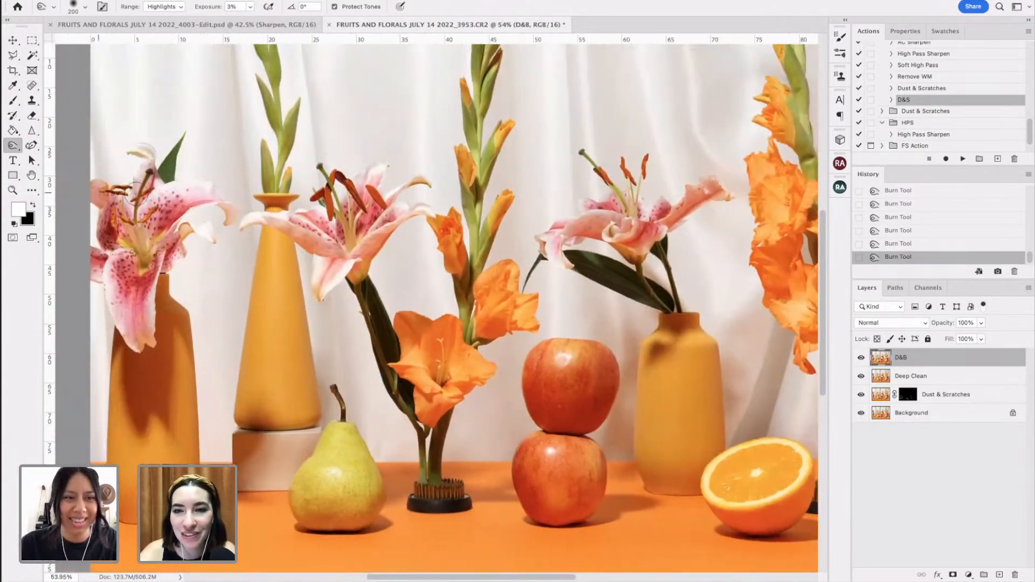
scroll(488, 203, "up", 2)
scroll(534, 224, "right", 4)
scroll(534, 223, "down", 3)
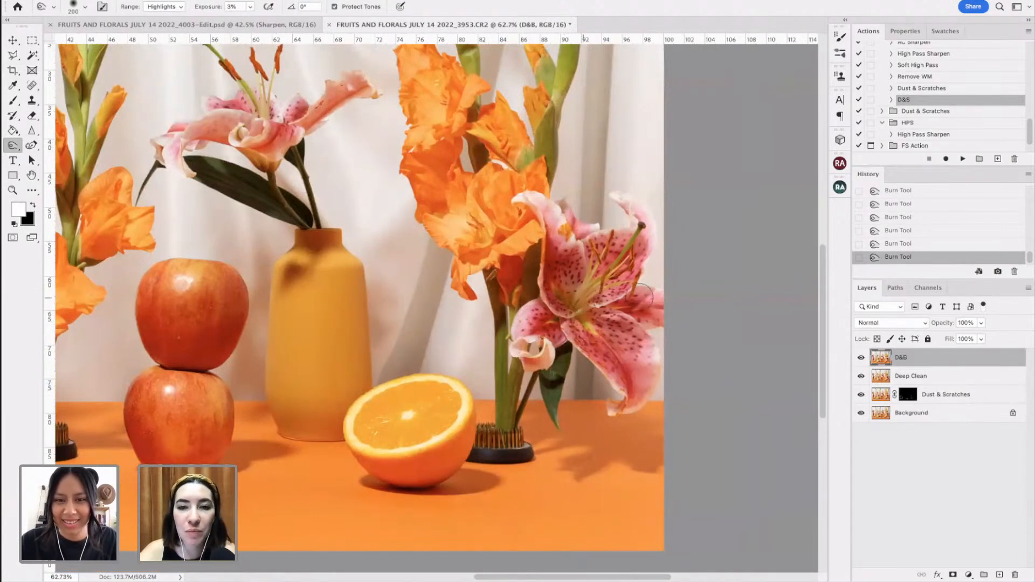
scroll(642, 296, "up", 2)
scroll(642, 296, "left", 1)
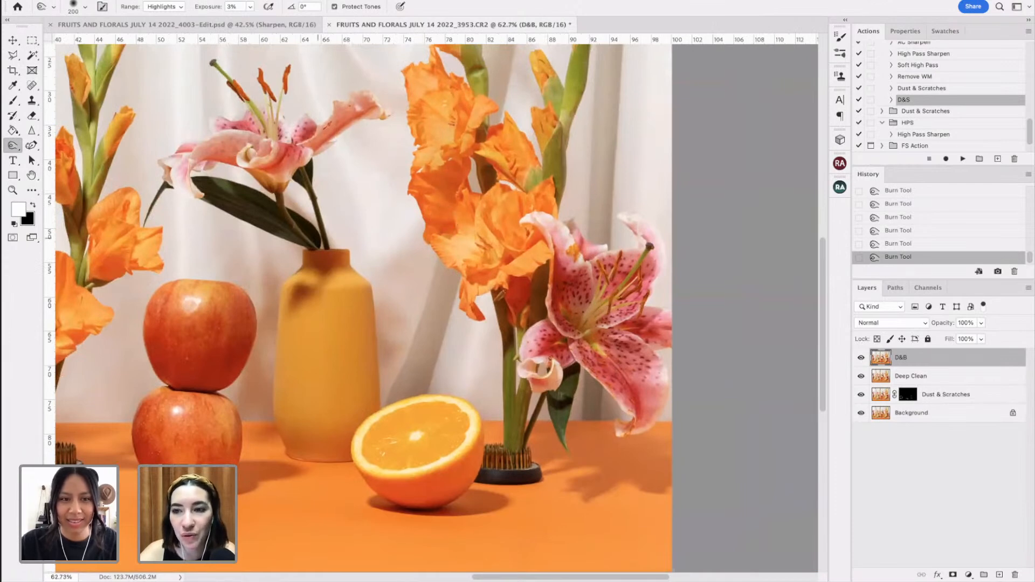
scroll(431, 221, "up", 3)
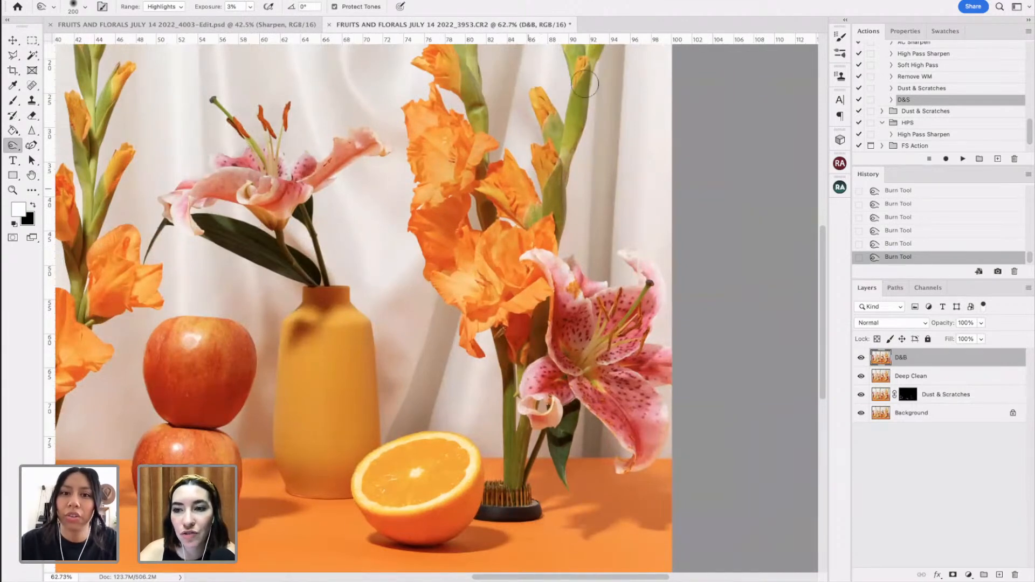
scroll(519, 183, "up", 3)
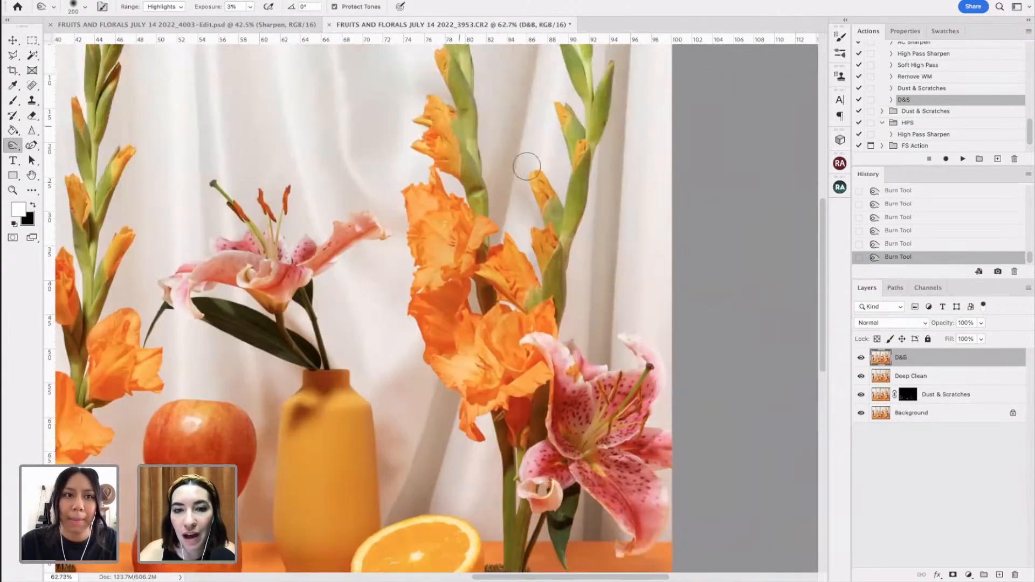
- Step back through the history to remove the most recent highlight burn strokes
left_click(949, 232)
left_click(932, 209)
scroll(935, 207, "up", 2)
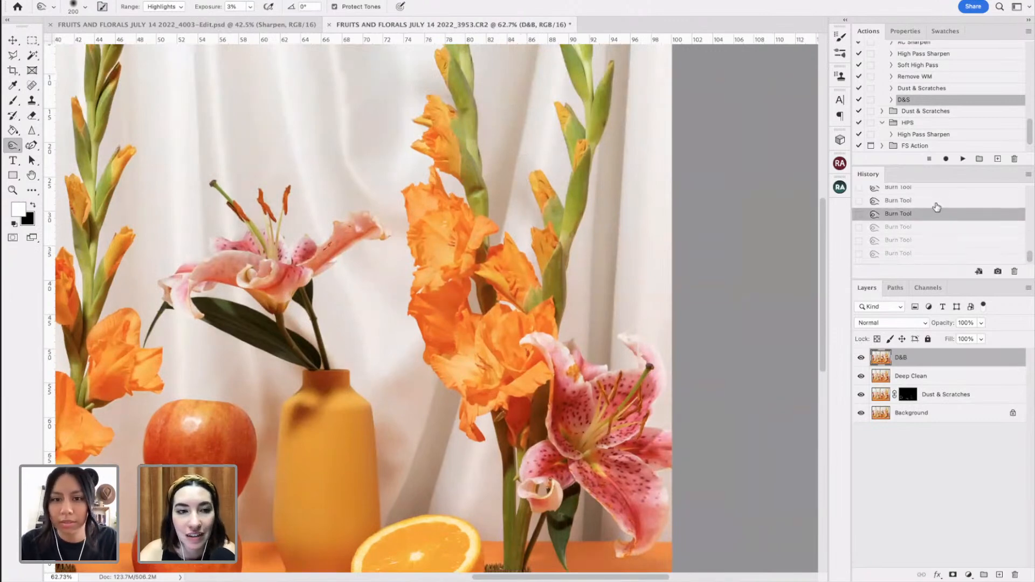
left_click(937, 208)
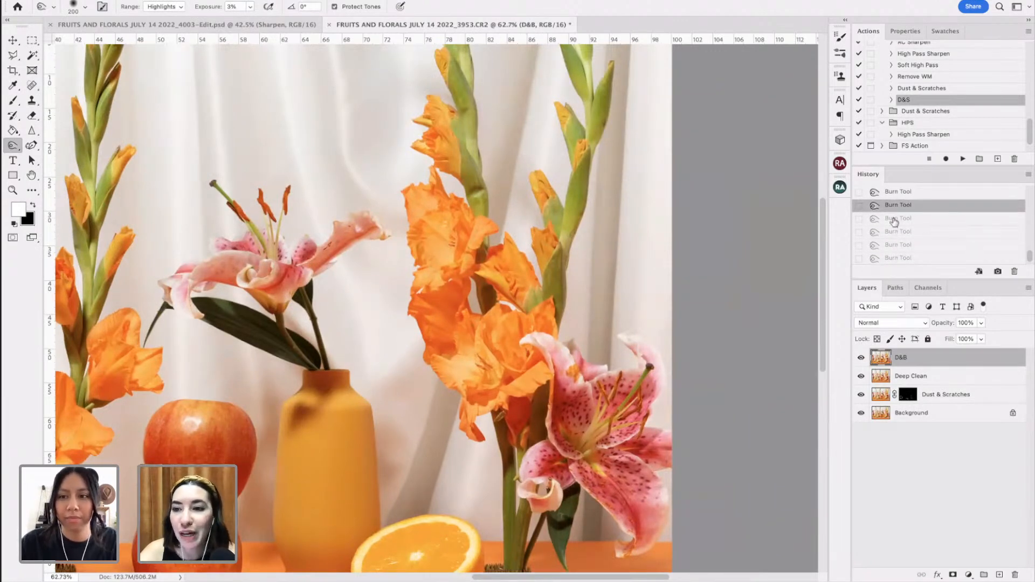
- Darken the shadows across the right-hand pink lily and orange gladiolus with a 400 px Burn brush set to Shadows
left_click(168, 7)
key("bracketright")
key("bracketright")
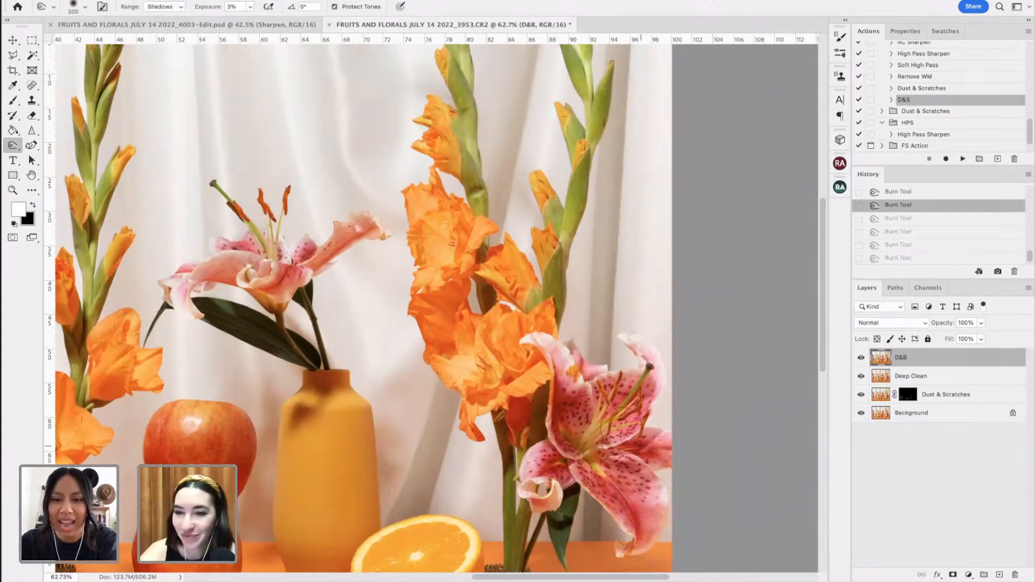
left_click_drag(650, 410, 510, 289)
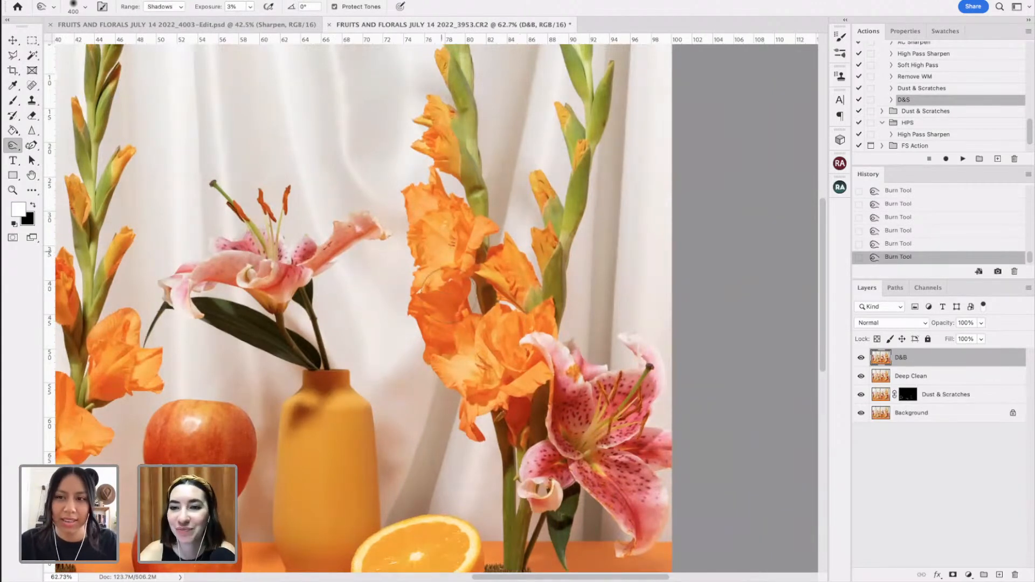
- Examine the shadows on the vases, pear, flower holder and stacked apples across the arrangement
scroll(529, 295, "left", 1)
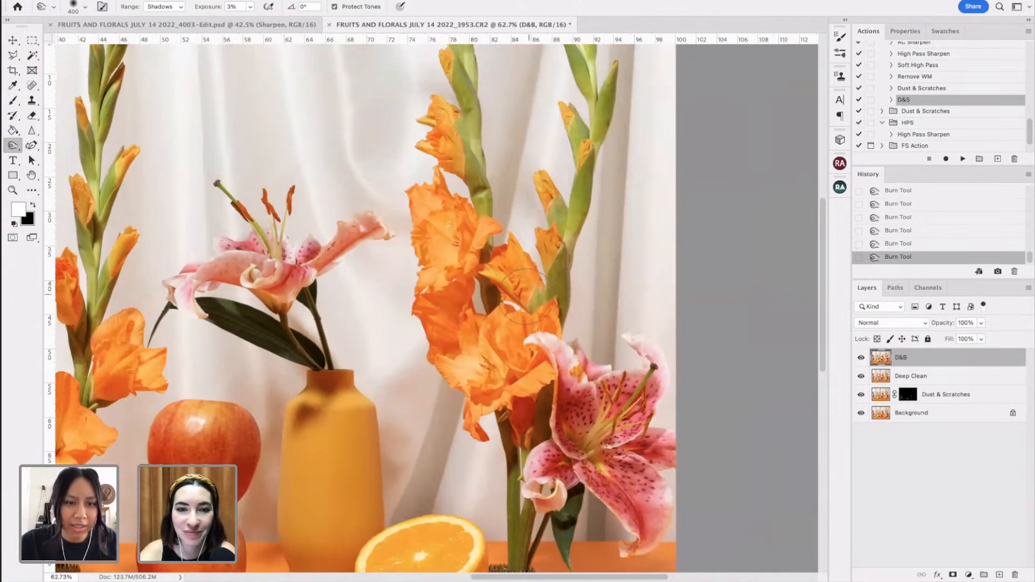
scroll(530, 295, "left", 8)
scroll(530, 295, "down", 3)
scroll(474, 329, "left", 6)
scroll(474, 329, "down", 4)
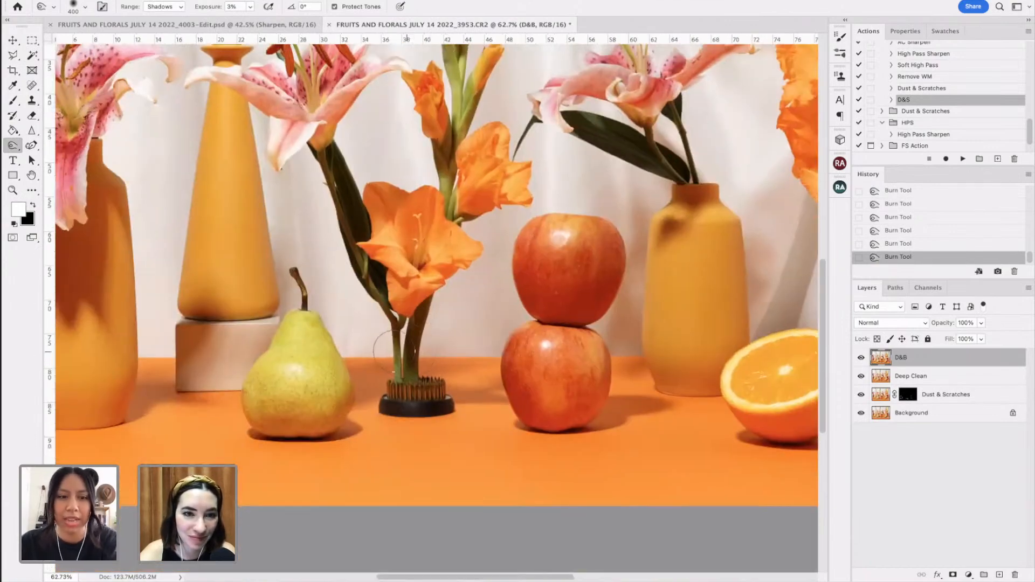
scroll(332, 380, "left", 10)
scroll(332, 381, "down", 2)
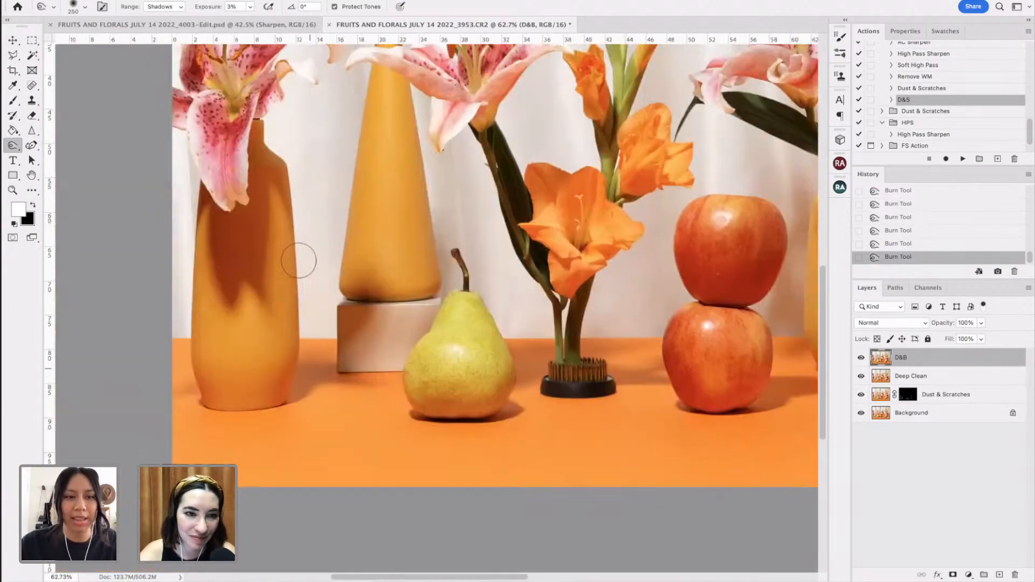
scroll(588, 372, "right", 7)
scroll(588, 372, "down", 1)
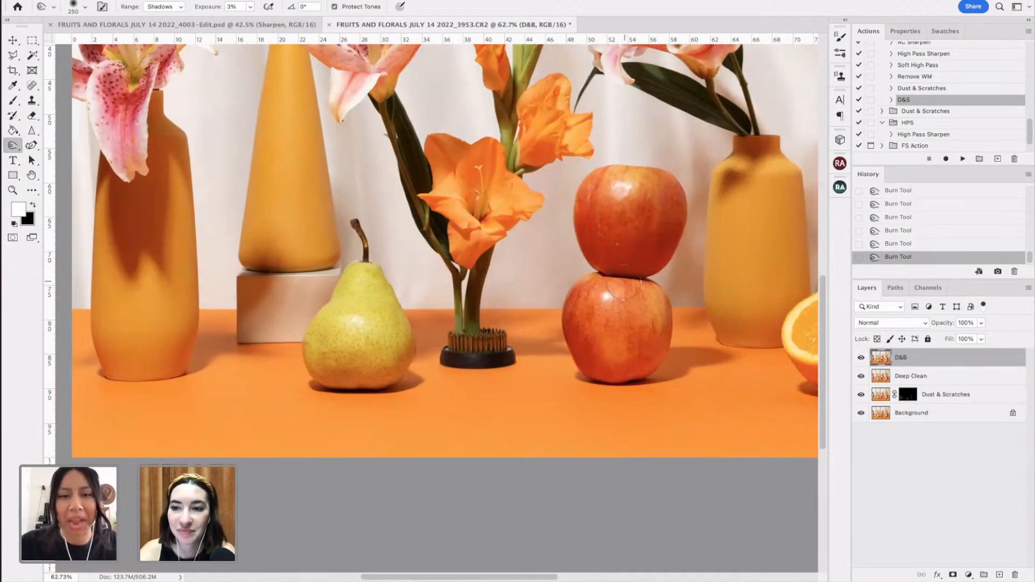
scroll(499, 205, "up", 7)
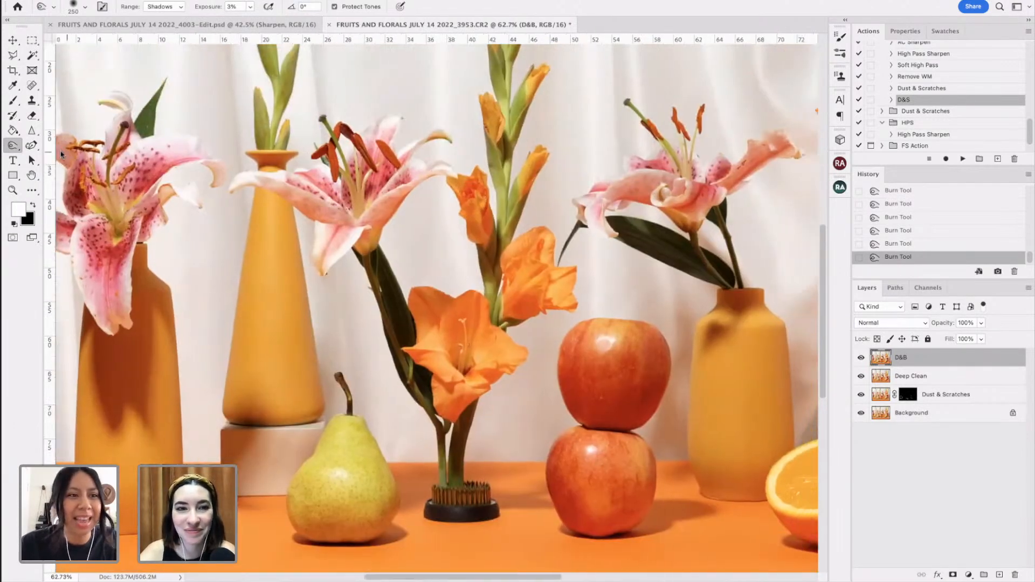
- Lighten the midtones of the tall tapered vase and the central orange flower with the Dodge tool at 2% exposure
right_click(12, 149)
left_click(52, 143)
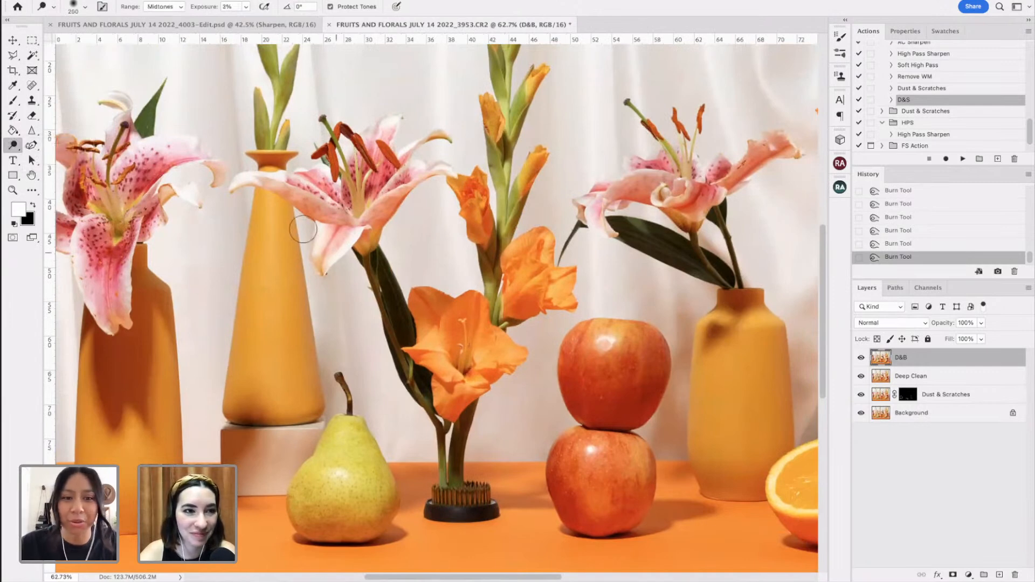
key("bracketright")
key("bracketright")
key("bracketright")
left_click_drag(281, 213, 272, 379)
left_click(449, 348)
- Lighten the highlights of the tall tapered vase and the pear with the Dodge tool set to Highlights
key("bracketleft")
key("bracketleft")
key("bracketleft")
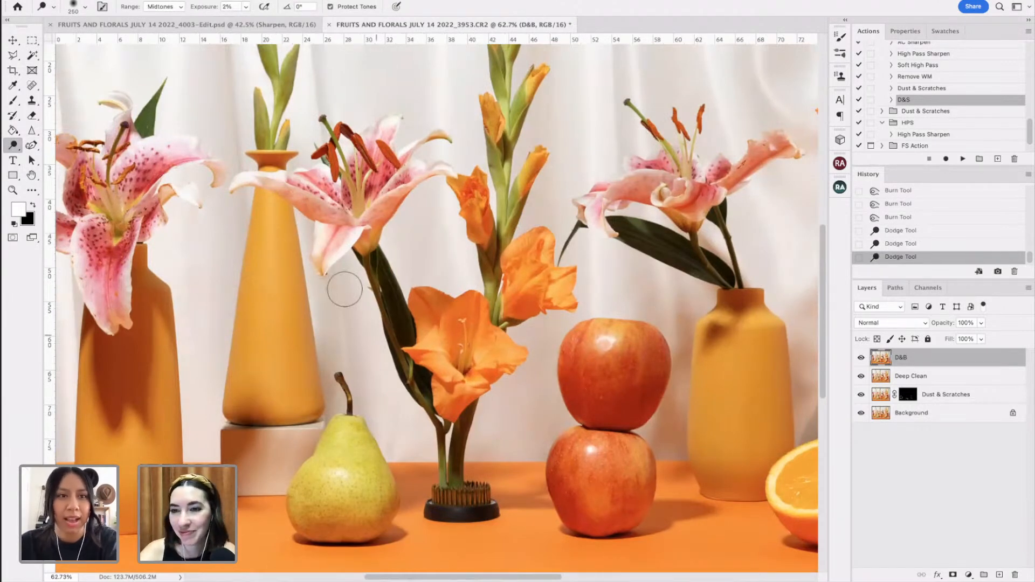
left_click(163, 8)
left_click(167, 24)
mouse_move(273, 200)
left_mouse_down()
mouse_move(275, 308)
mouse_move(254, 391)
left_mouse_up()
key("bracketright")
mouse_move(368, 490)
left_mouse_down()
mouse_move(340, 458)
mouse_move(322, 483)
mouse_move(344, 496)
mouse_move(368, 458)
mouse_move(332, 505)
mouse_move(349, 500)
mouse_move(330, 490)
mouse_move(363, 441)
left_mouse_up()
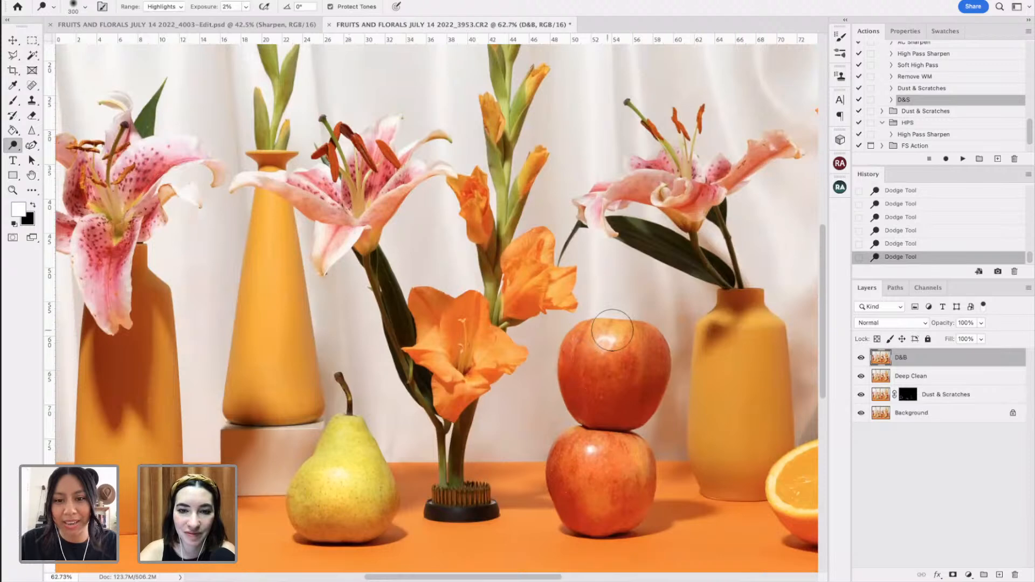
- Lighten the highlights on the half orange's peel with a 250 px Dodge brush
key("bracketleft")
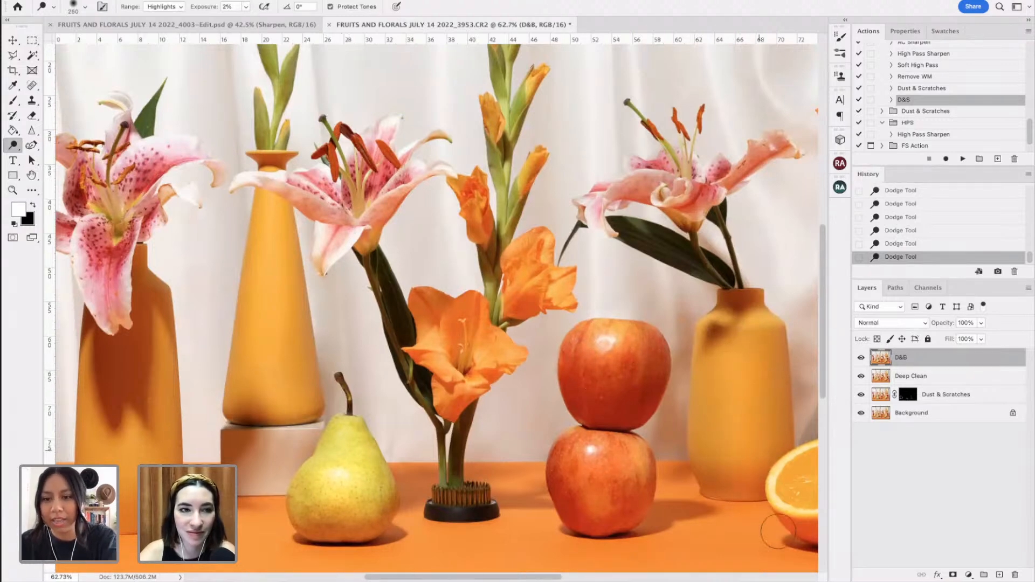
scroll(670, 318, "down", 3)
scroll(670, 347, "right", 5)
key("bracketright")
key("bracketright")
key("bracketright")
key("bracketleft")
key("bracketleft")
key("bracketleft")
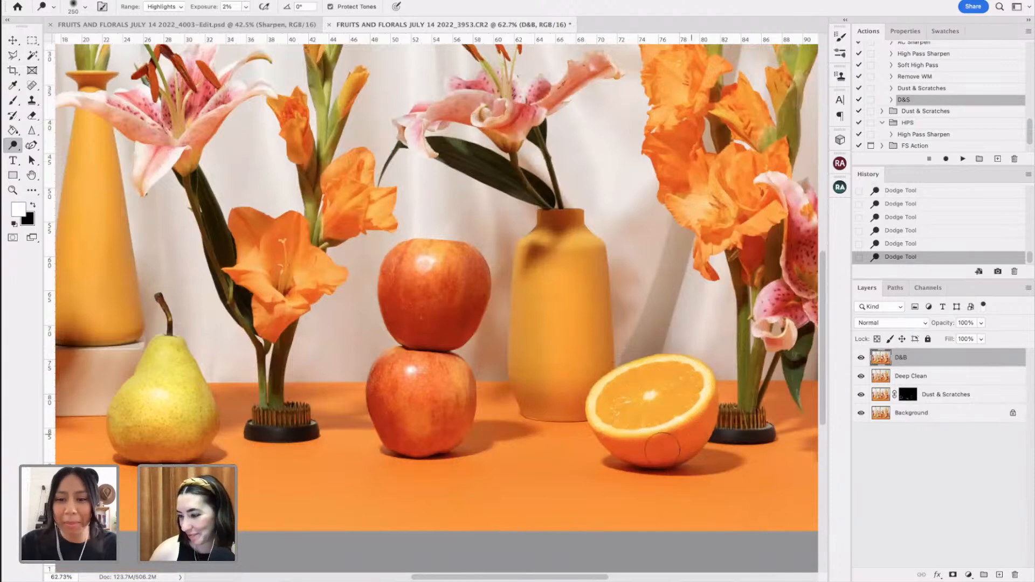
- Compare the image with and without the D&B layer by toggling its visibility
scroll(717, 334, "right", 5)
scroll(709, 360, "up", 2)
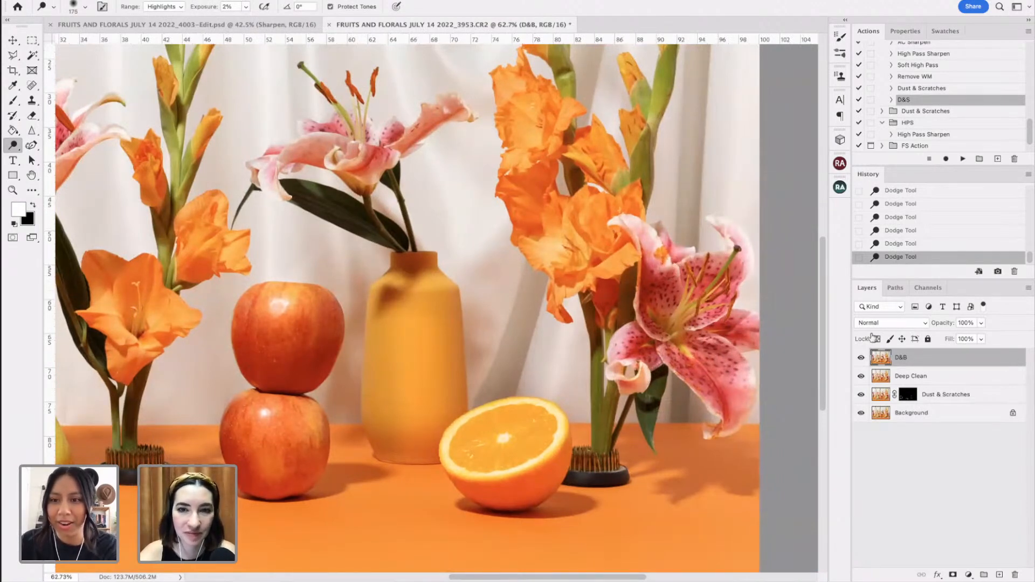
left_click(862, 359)
left_click(861, 358)
left_click(862, 358)
left_click(862, 358)
- Lighten the highlights on the petals of the right-hand orange gladiolus with a 250 px Dodge brush at 2% exposure
key("bracketright")
key("bracketright")
left_click(574, 256)
left_click(607, 232)
left_click(602, 212)
left_click(580, 194)
left_click(572, 162)
left_click(563, 132)
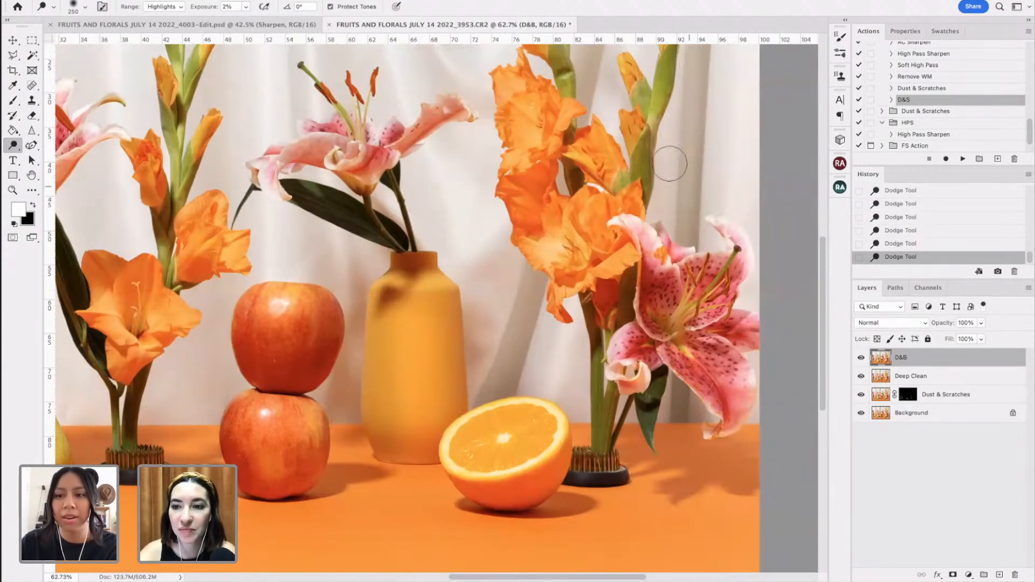
scroll(670, 164, "up", 5)
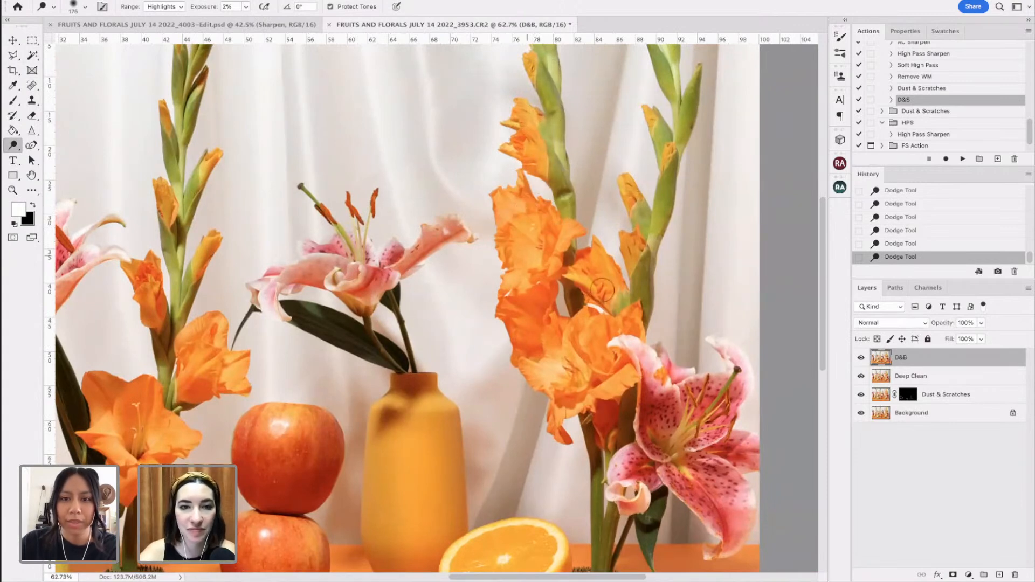
- Examine the gladioli, lilies, vases and fruit across the image for highlights to lighten with a 300 px Dodge brush
scroll(675, 164, "up", 5)
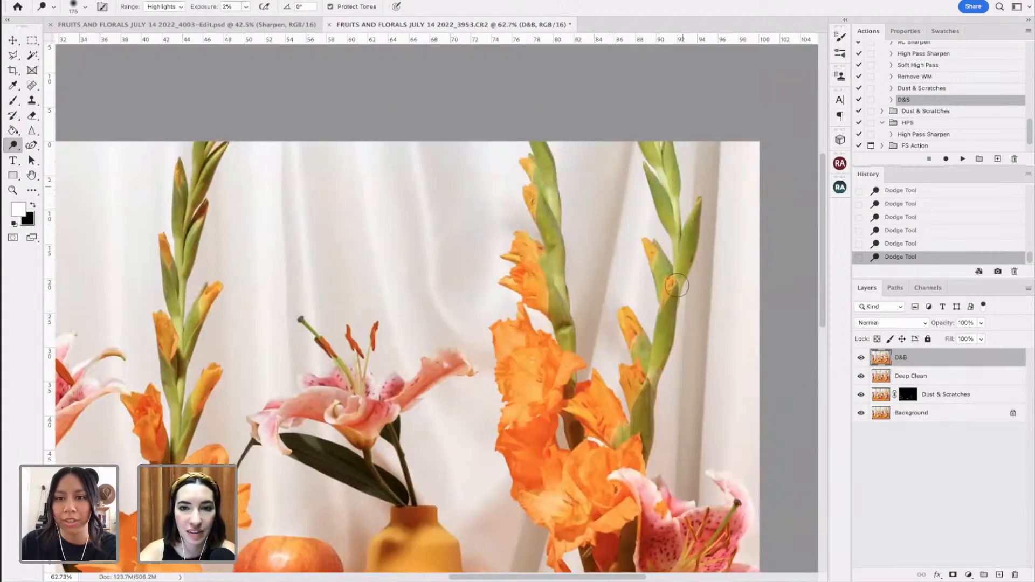
key("bracketright")
scroll(479, 339, "down", 3)
key("bracketright")
key("bracketright")
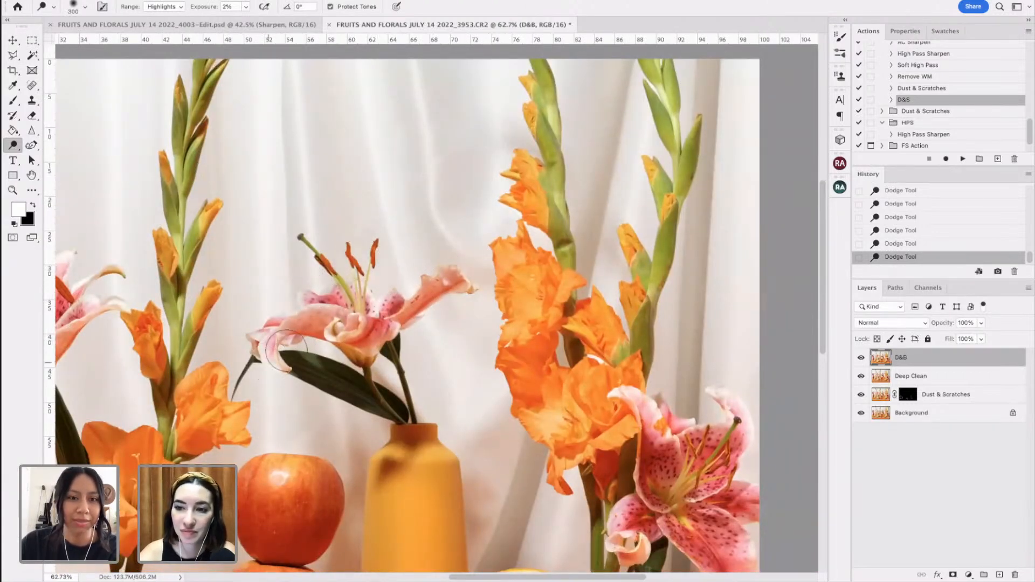
scroll(206, 411, "up", 1)
scroll(243, 407, "left", 8)
scroll(243, 407, "down", 2)
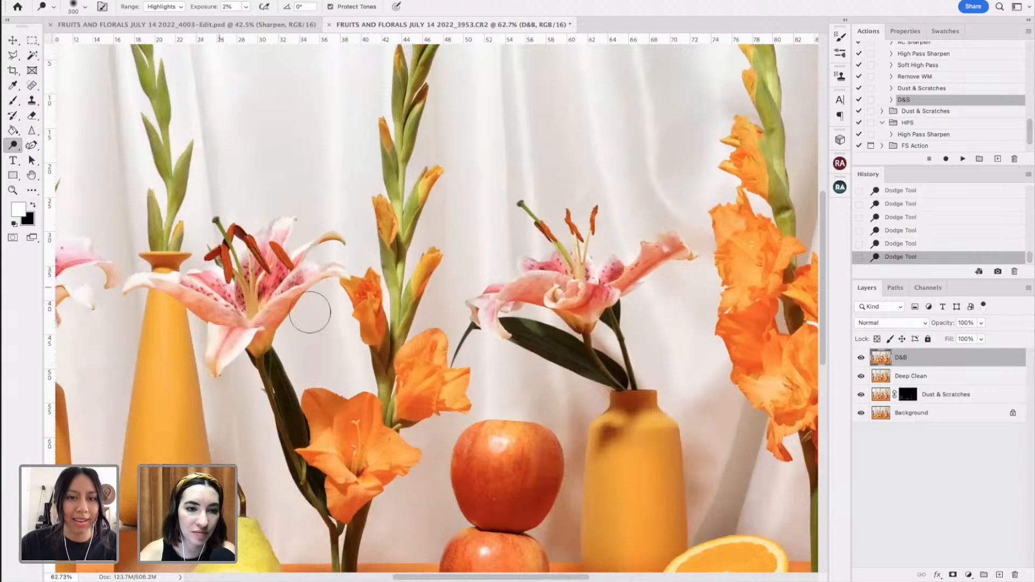
scroll(399, 289, "left", 9)
scroll(399, 289, "down", 3)
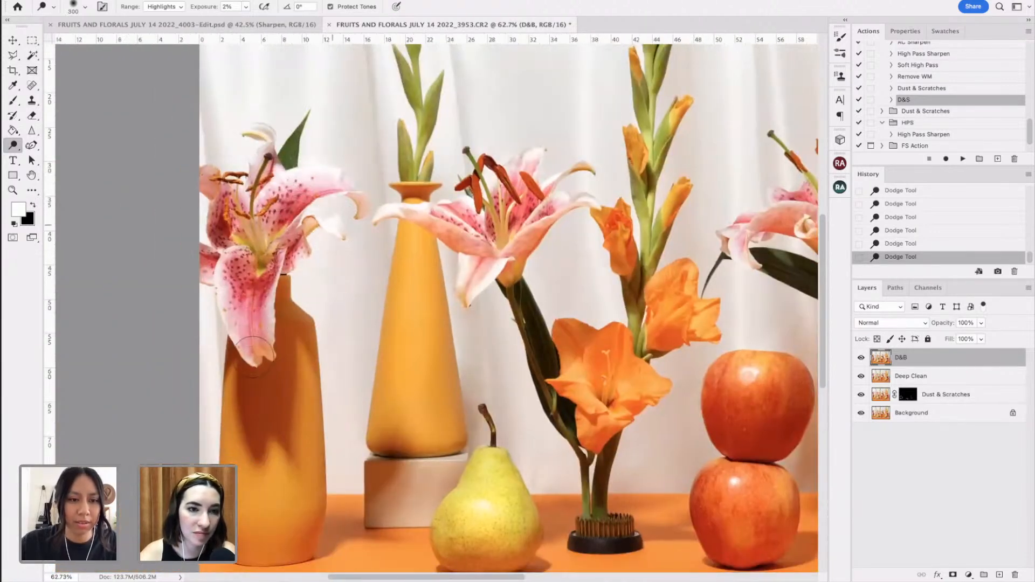
scroll(253, 421, "down", 4)
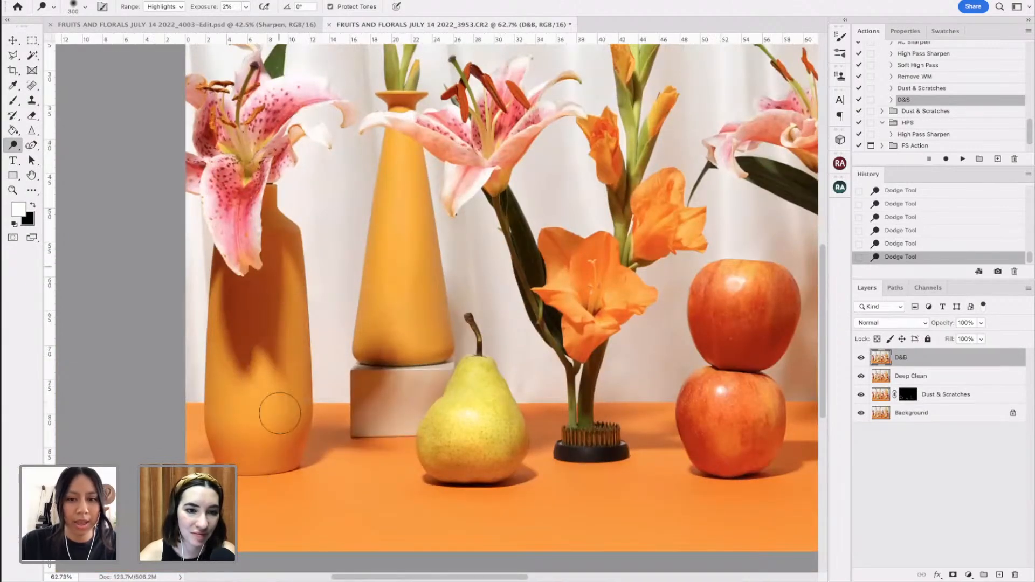
scroll(534, 317, "down", 4)
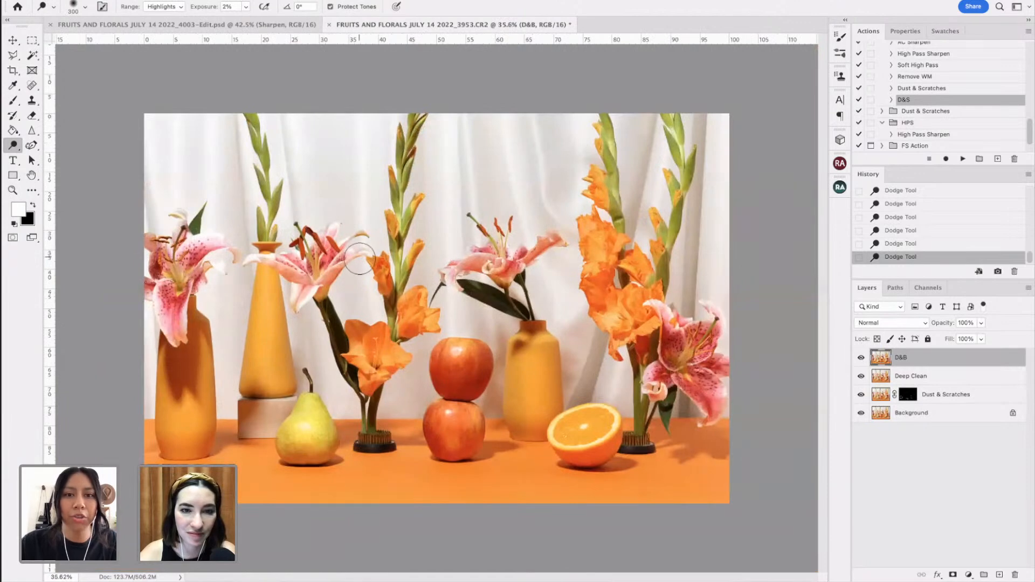
- Lighten the curtain's highlights around the flowers and vases with the Dodge tool at 2% exposure, using brush sizes from 300 to 600 px
scroll(583, 97, "up", 2)
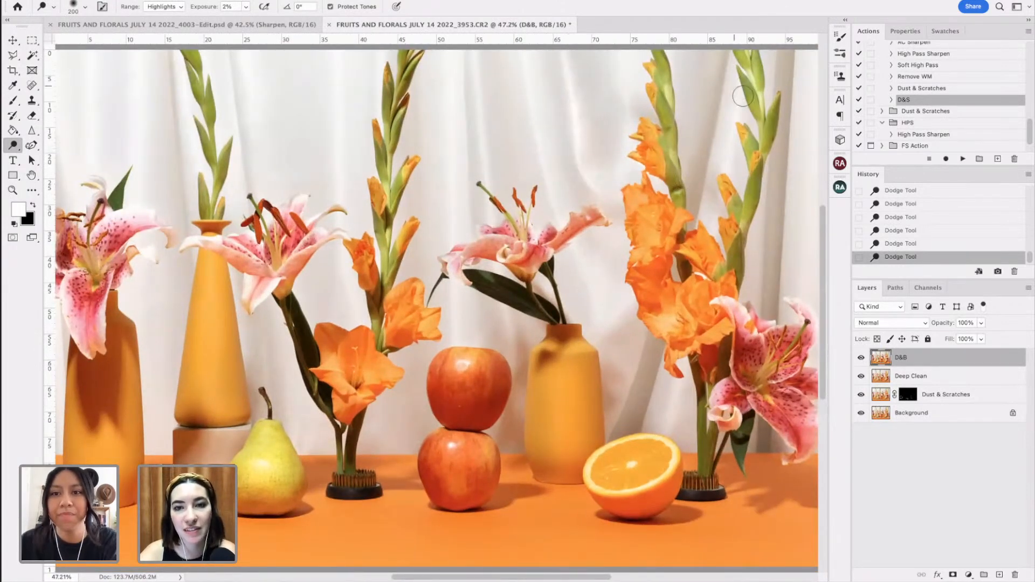
key("bracketright")
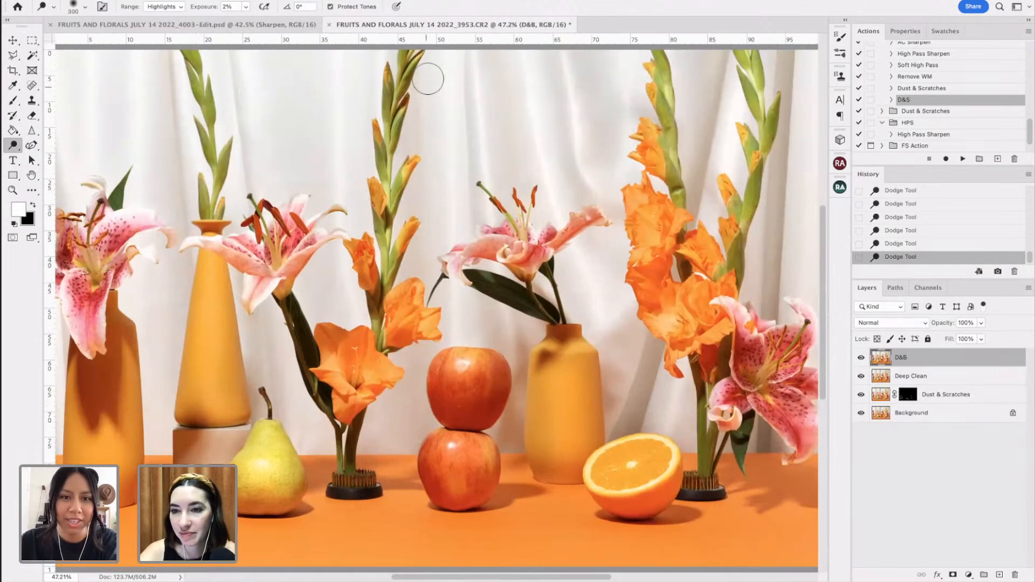
key("bracketright")
key("bracketright")
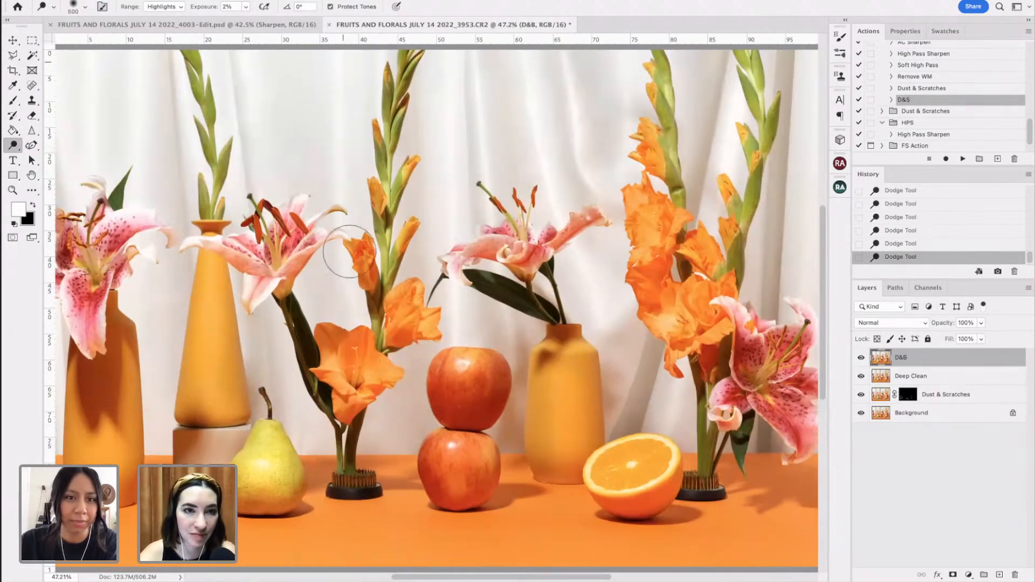
key("bracketleft")
key("bracketleft")
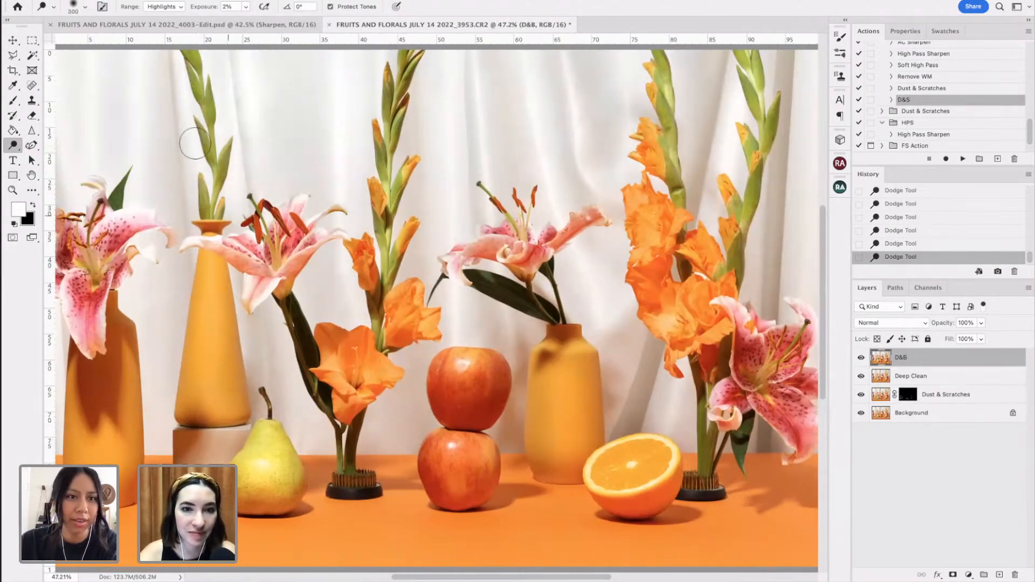
key("bracketright")
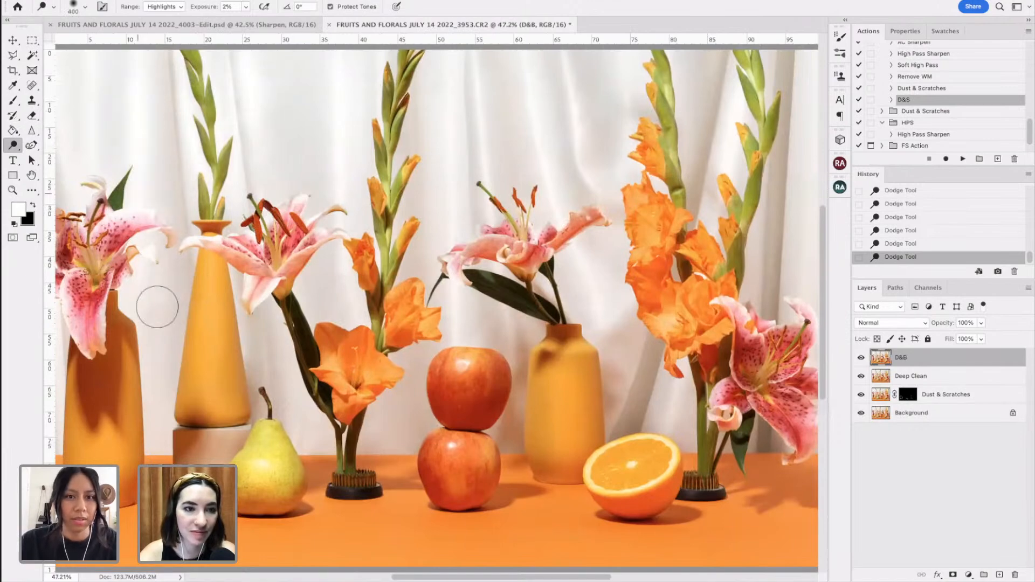
scroll(448, 183, "left", 3)
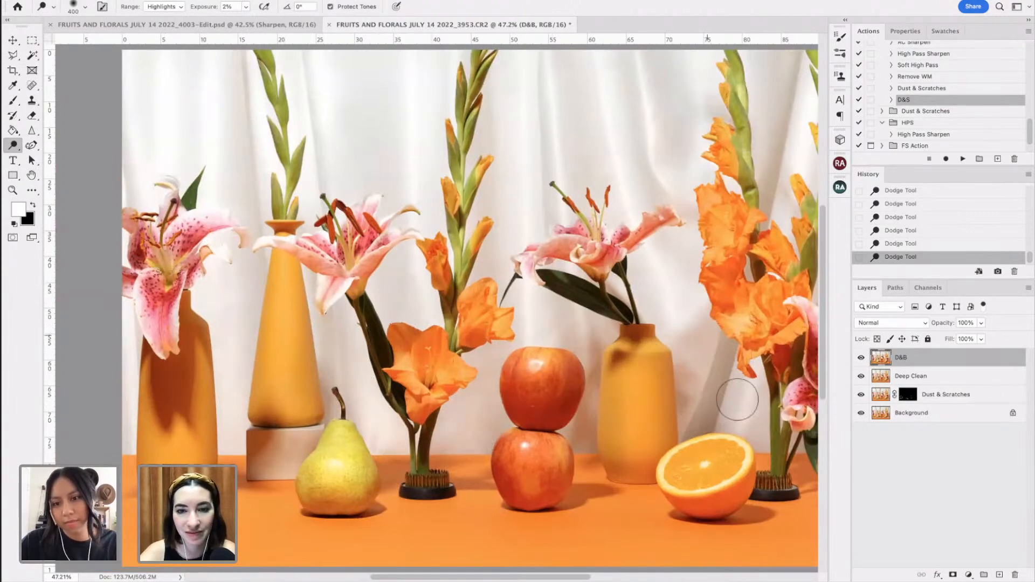
left_click_drag(739, 368, 639, 353)
- Compare the whole image with and without the D&B layer by toggling that layer's visibility
key("super+minus")
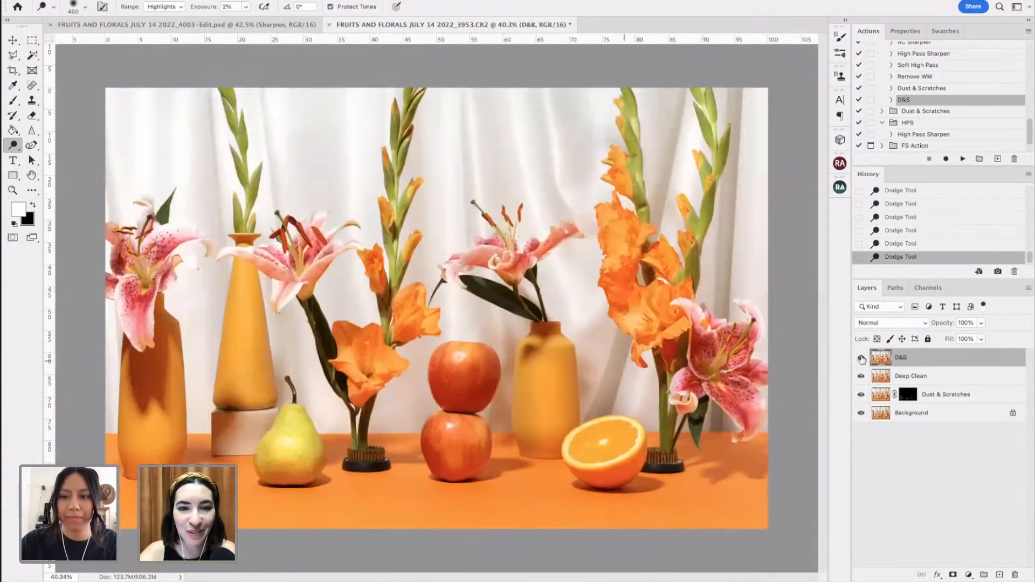
left_click(861, 358)
left_click(861, 359)
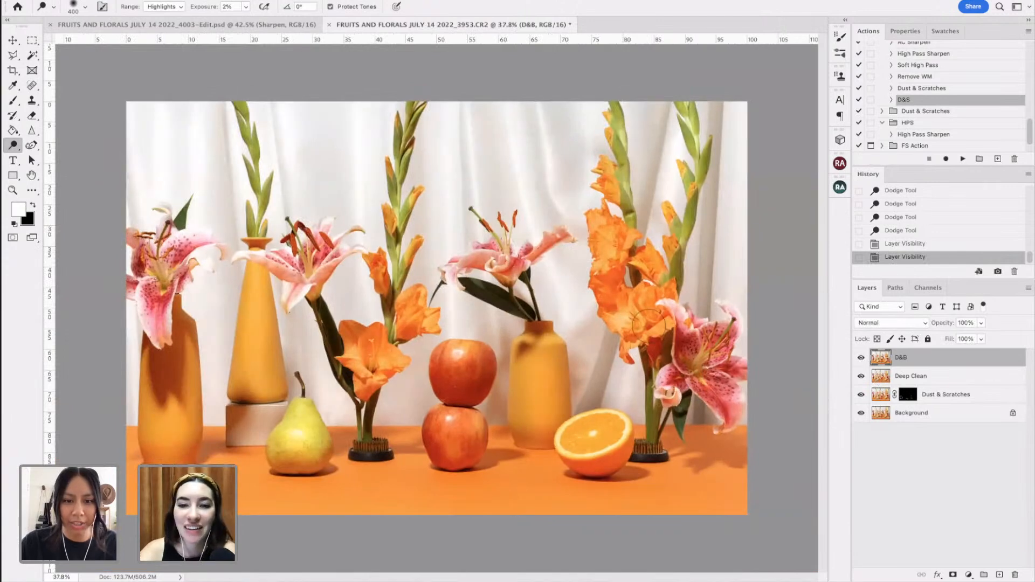
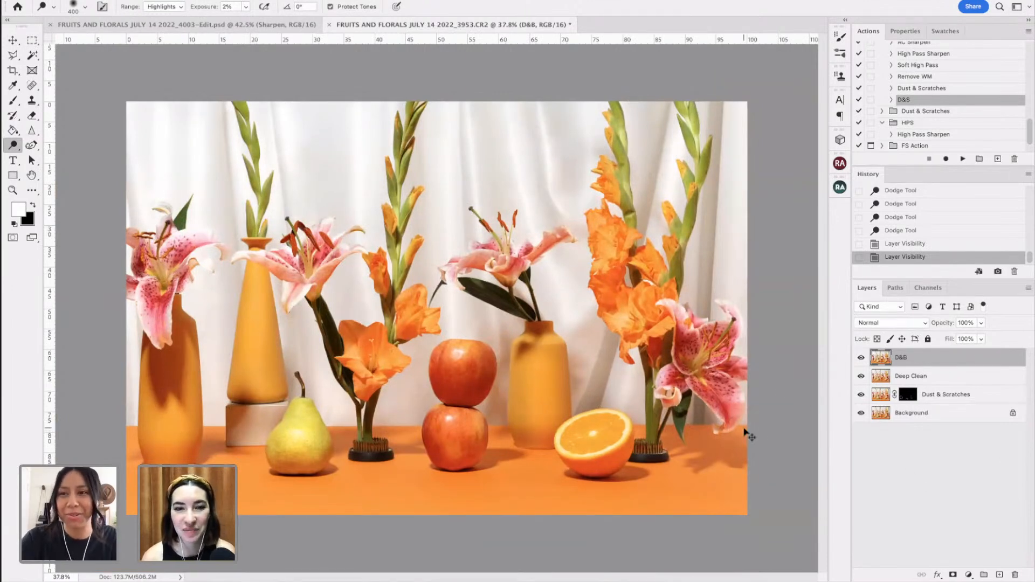
- Duplicate the D&B layer and name the copy Sharpen
key("ctrl+j")
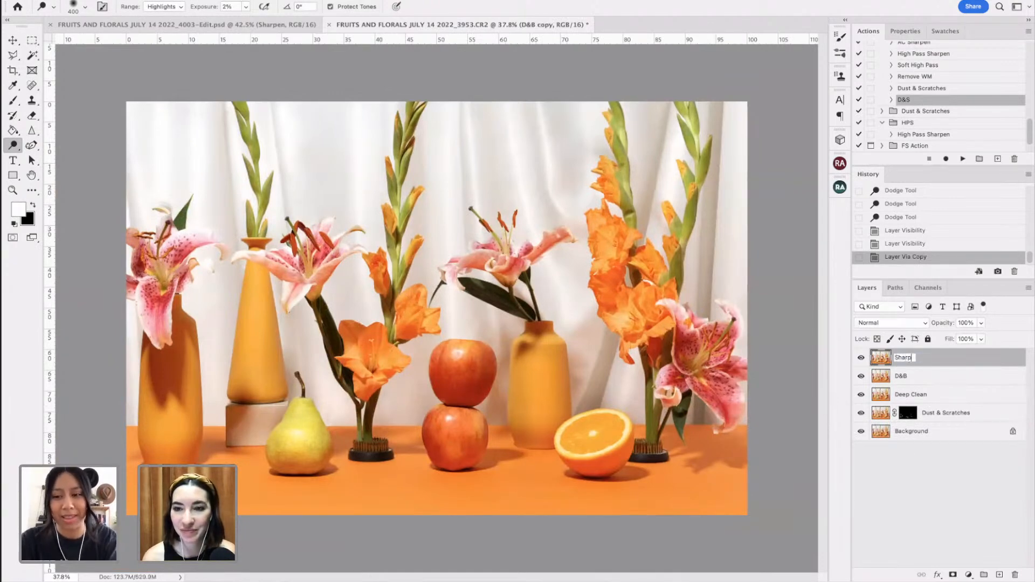
type("Sharpen")
key("Return")
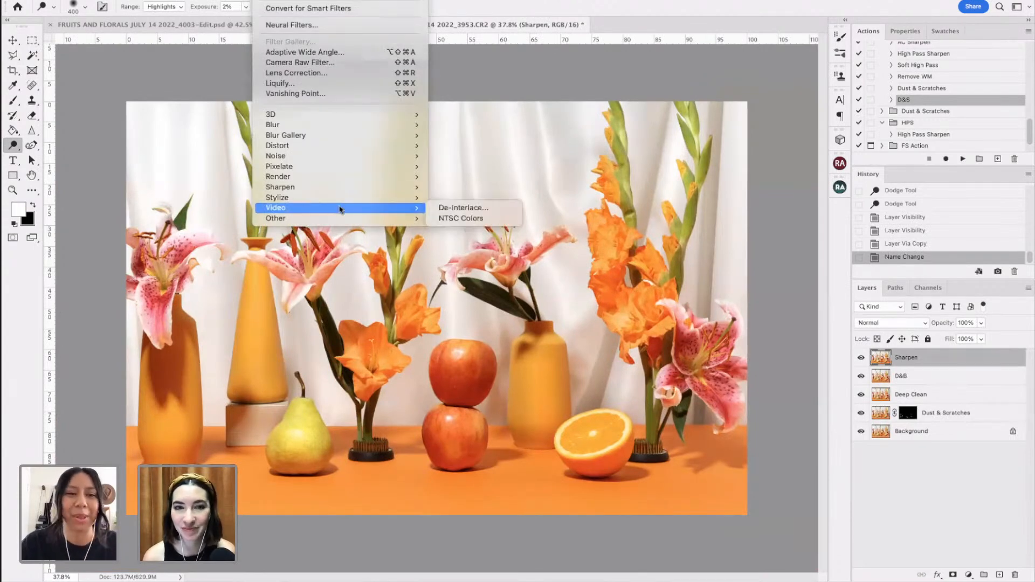
- Apply a High Pass filter with a radius of 2.1 pixels to the Sharpen layer
mouse_move(352, 218)
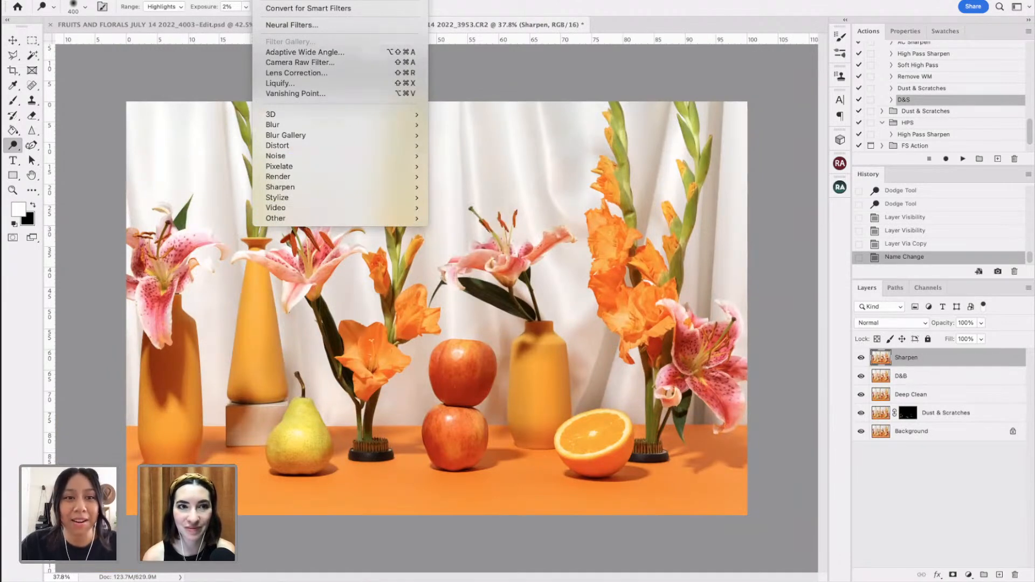
mouse_move(318, 221)
left_click(489, 230)
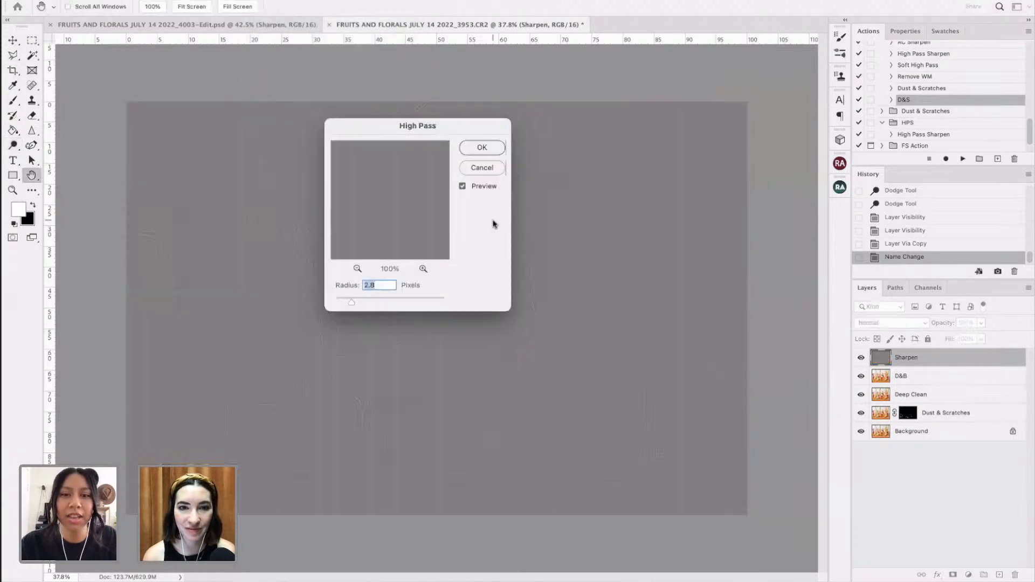
left_click_drag(393, 132, 693, 117)
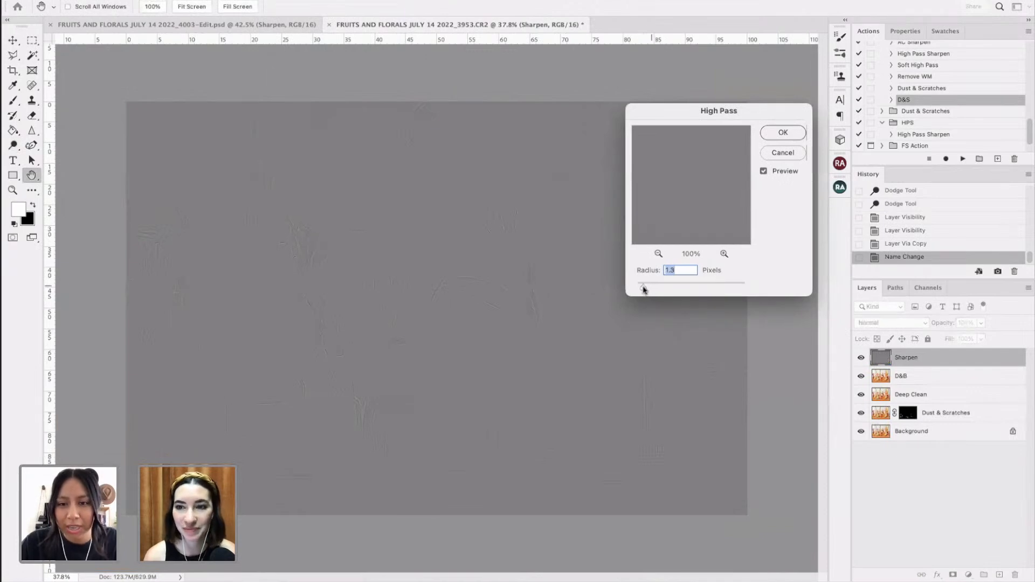
left_click_drag(647, 290, 649, 291)
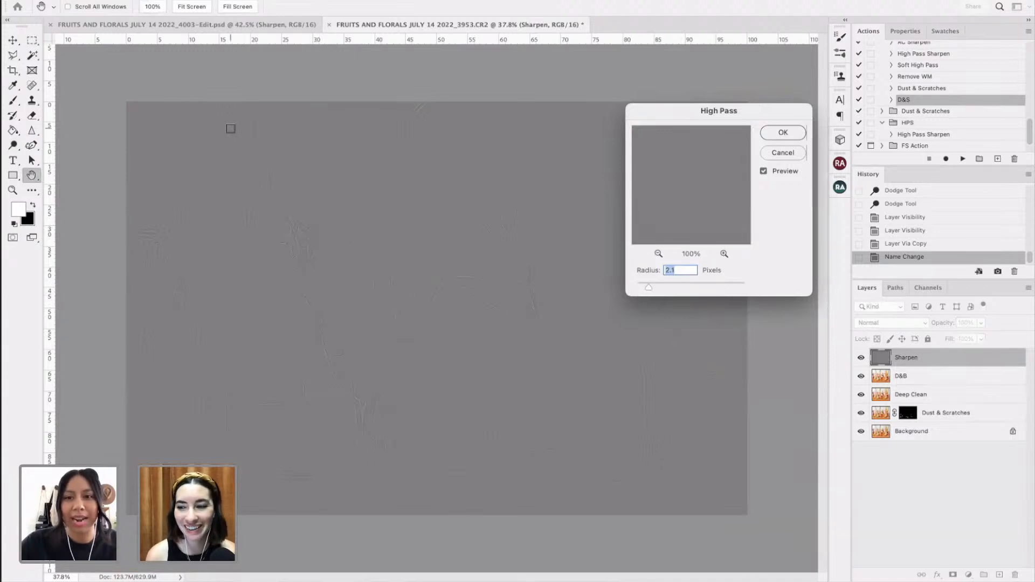
left_click(785, 134)
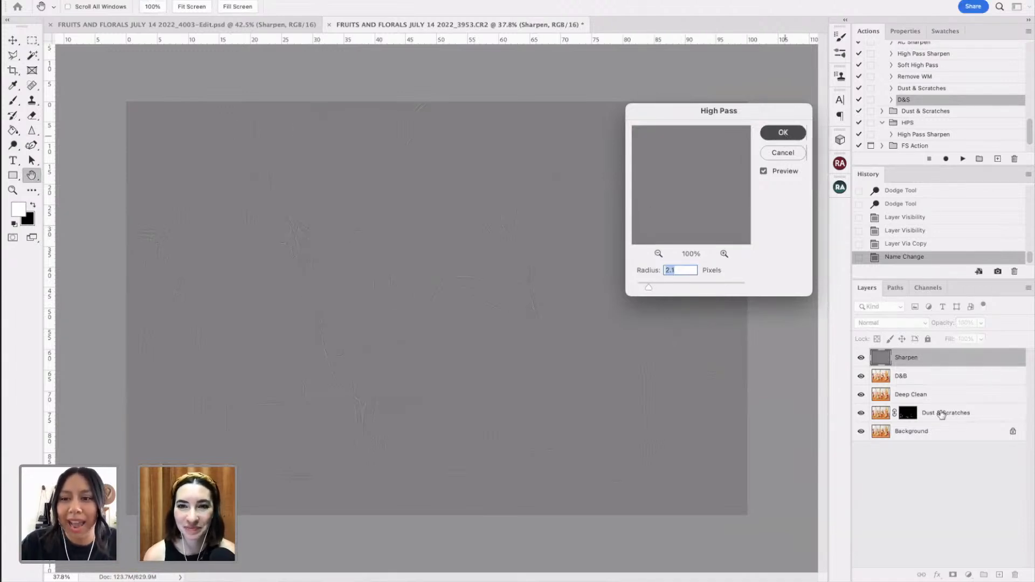
- Try Soft Light on the Sharpen layer, then set its blend mode to Linear Light and check the sharpening on the middle lily
left_click(920, 324)
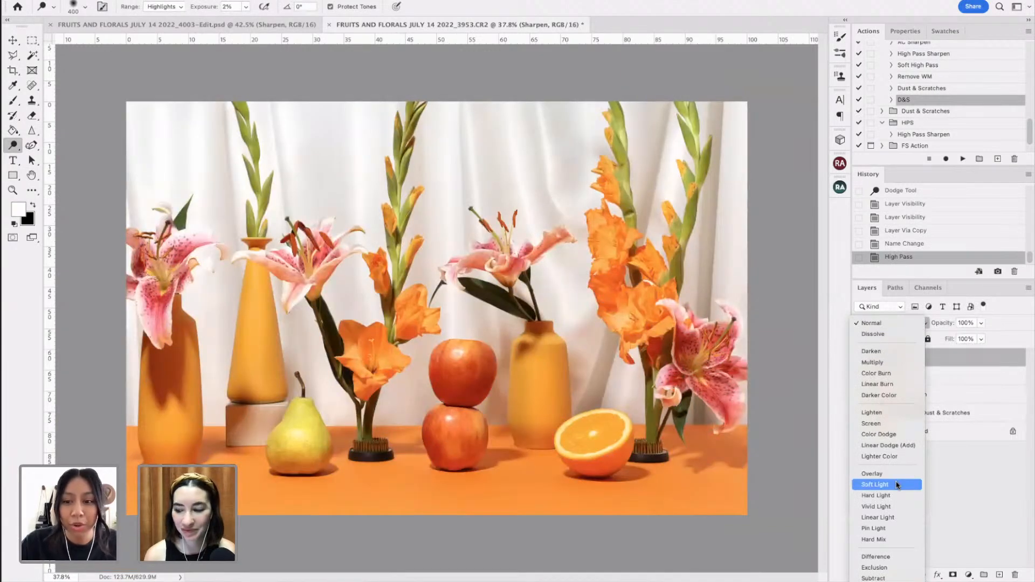
left_click(898, 485)
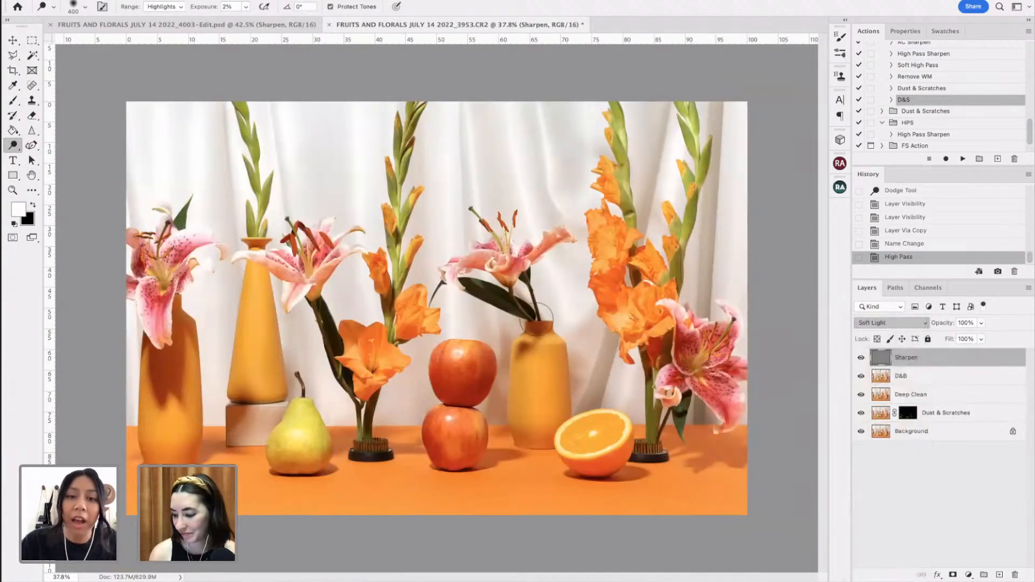
scroll(647, 243, "up", 6)
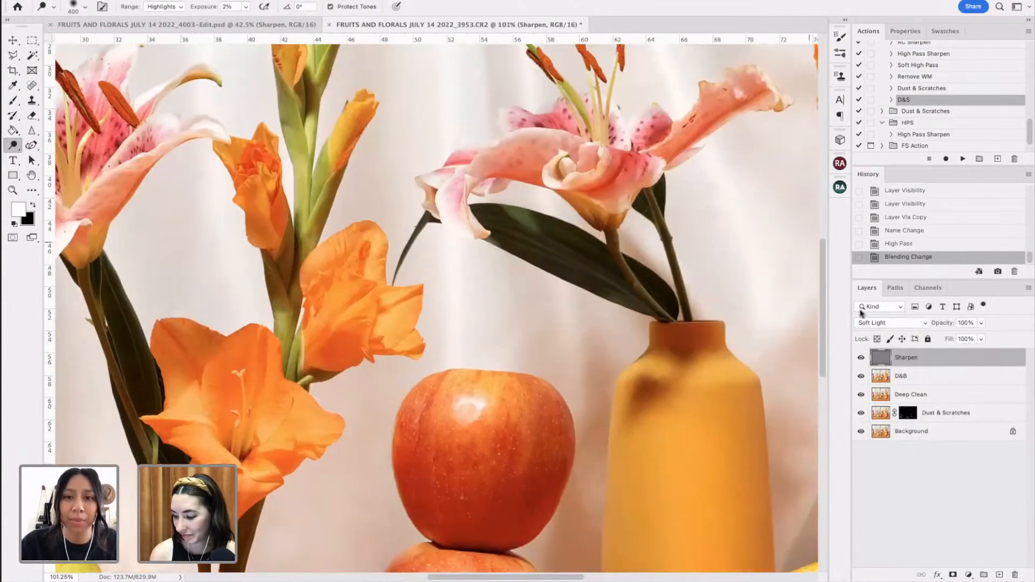
left_click(913, 324)
left_click(893, 357)
scroll(404, 300, "up", 4)
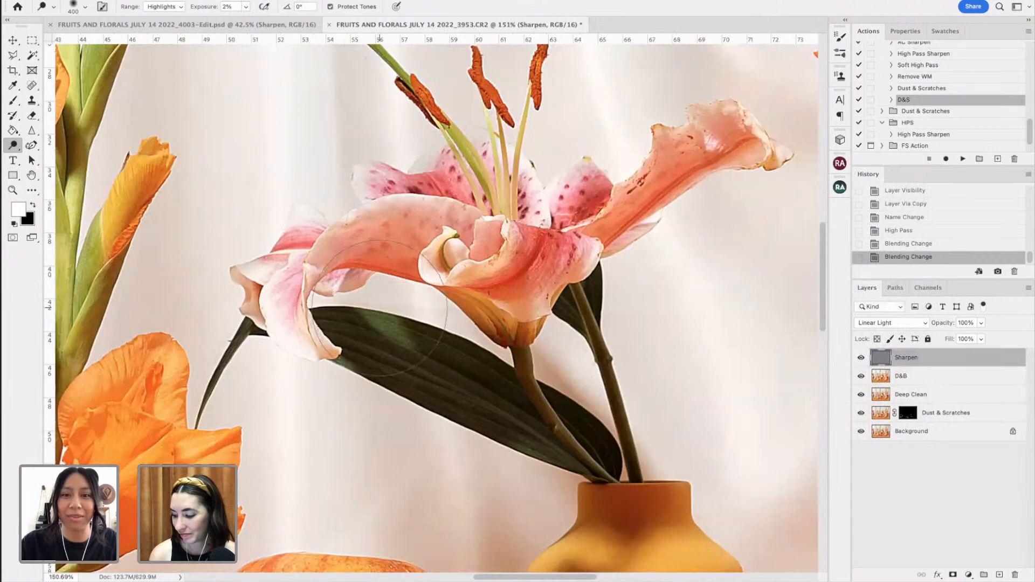
scroll(378, 308, "down", 4)
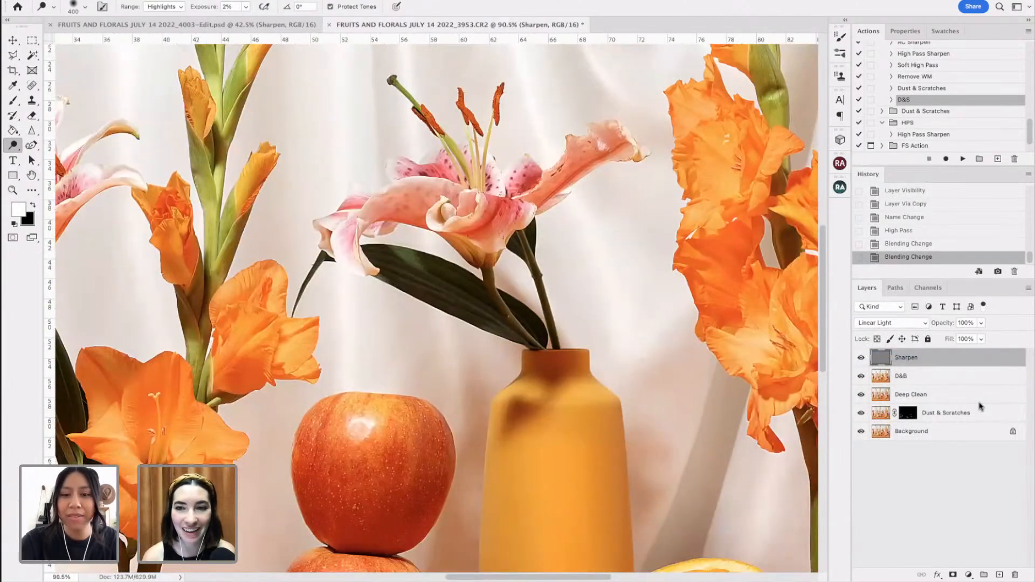
- Duplicate the Sharpen layer to strengthen the sharpening and save the document
key("ctrl+j")
scroll(372, 312, "down", 3)
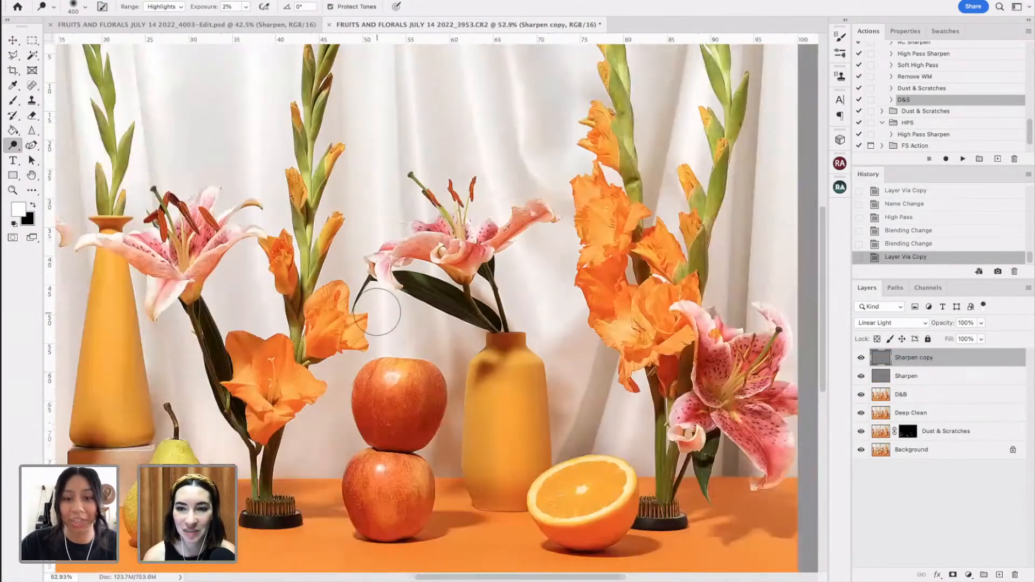
scroll(378, 312, "down", 3)
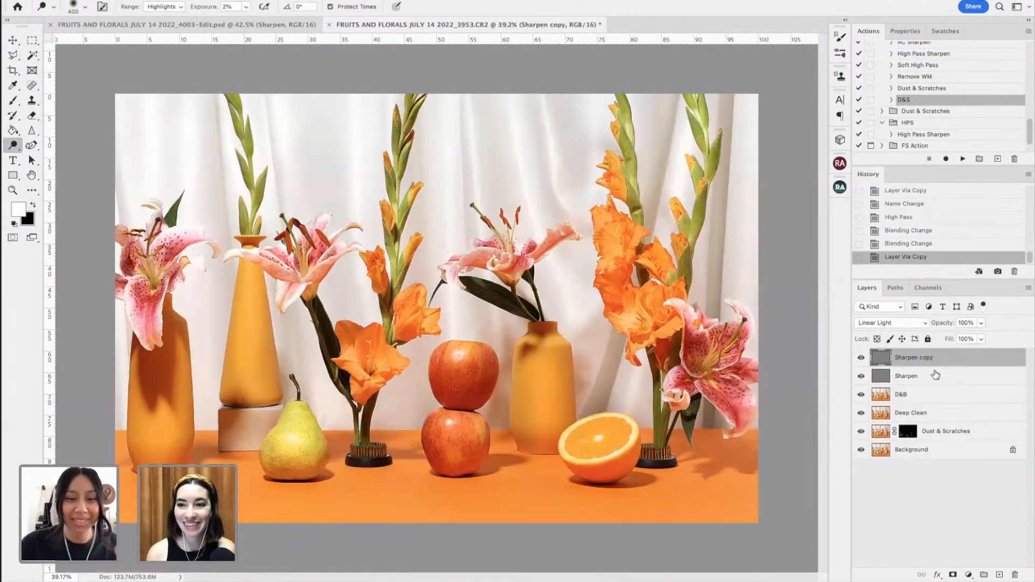
key("super+s")
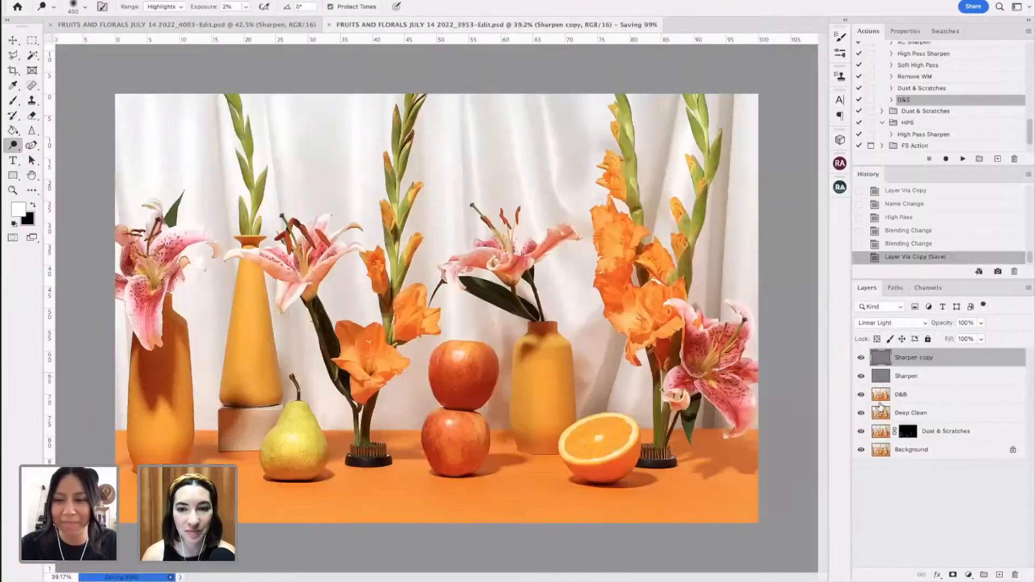
- Group all layers from Sharpen copy down to Dust & Scratches and toggle the group's visibility to compare the retouch with the original
left_click(967, 431, "shift")
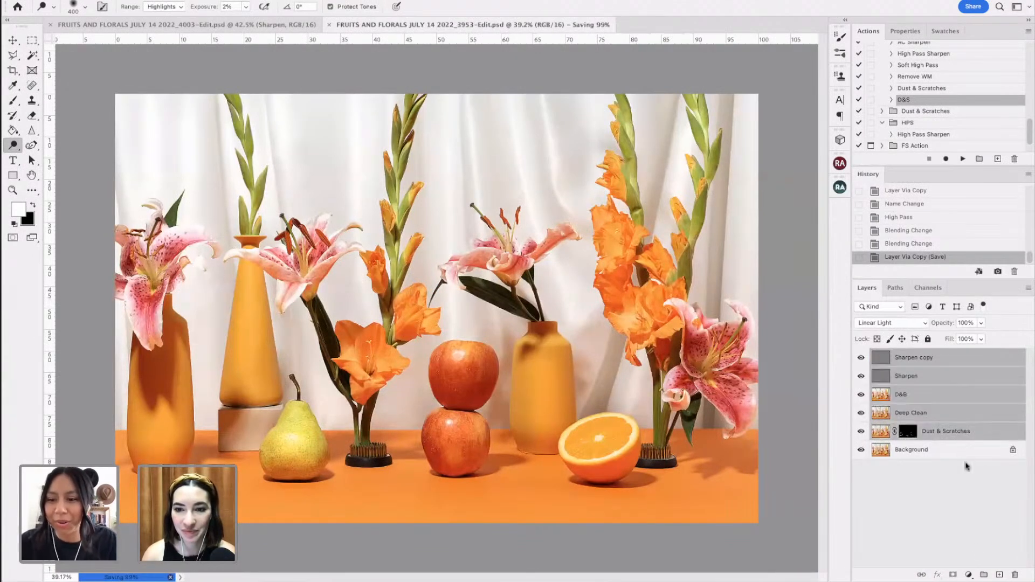
left_click(985, 575)
left_click(861, 357)
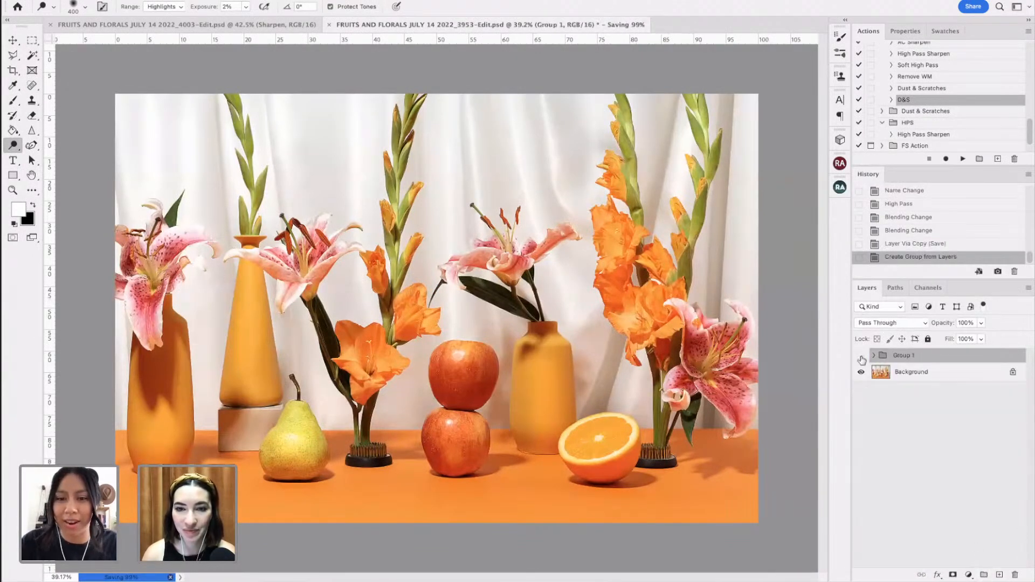
key("ctrl+plus")
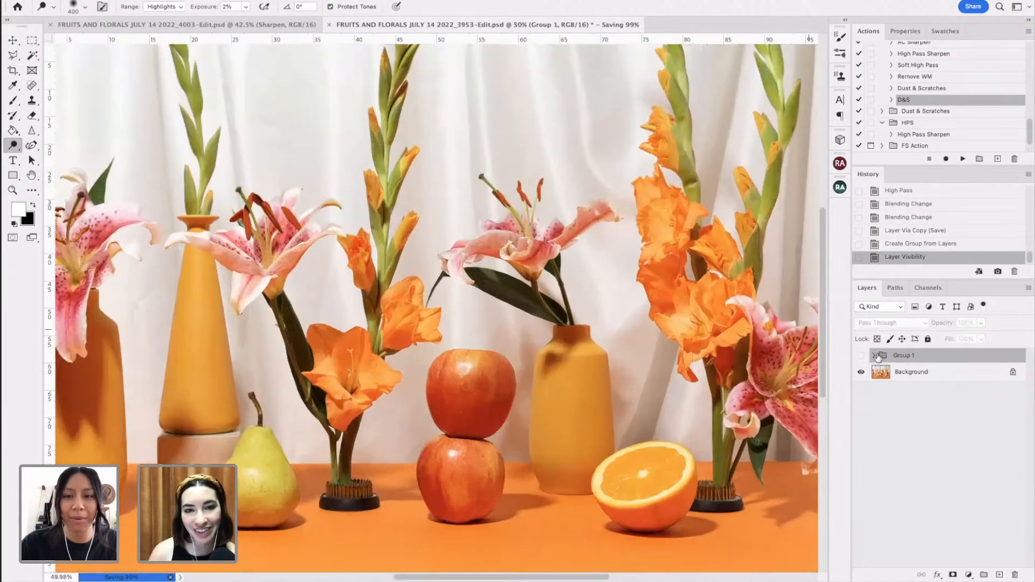
left_click(862, 356)
scroll(514, 360, "down", 3)
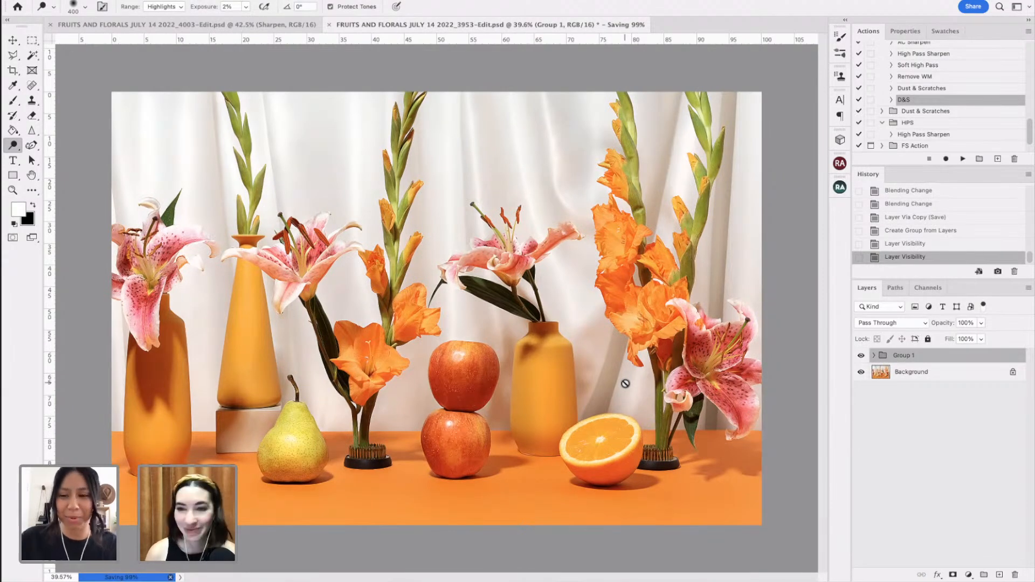
left_click(861, 356)
left_click(862, 356)
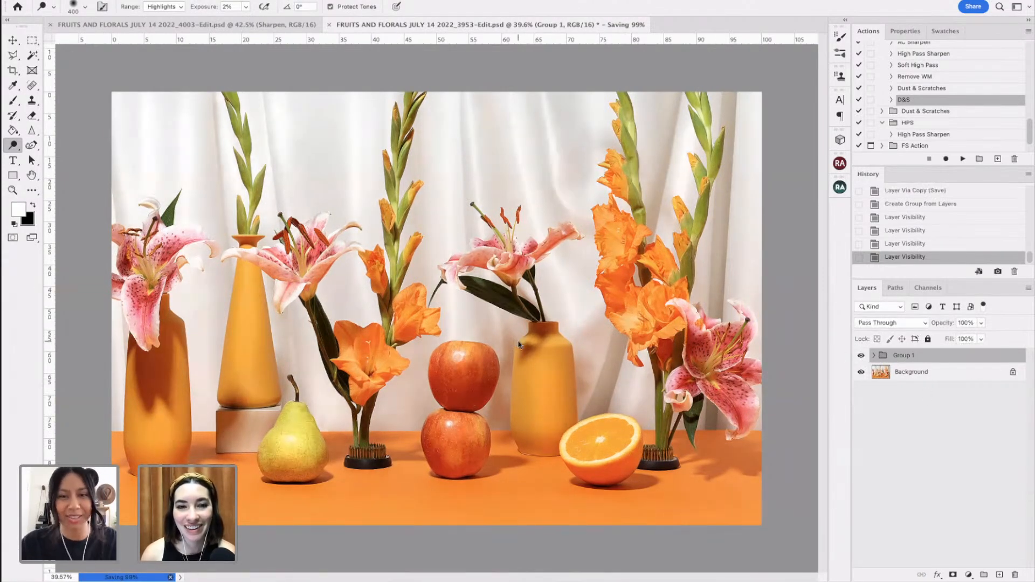